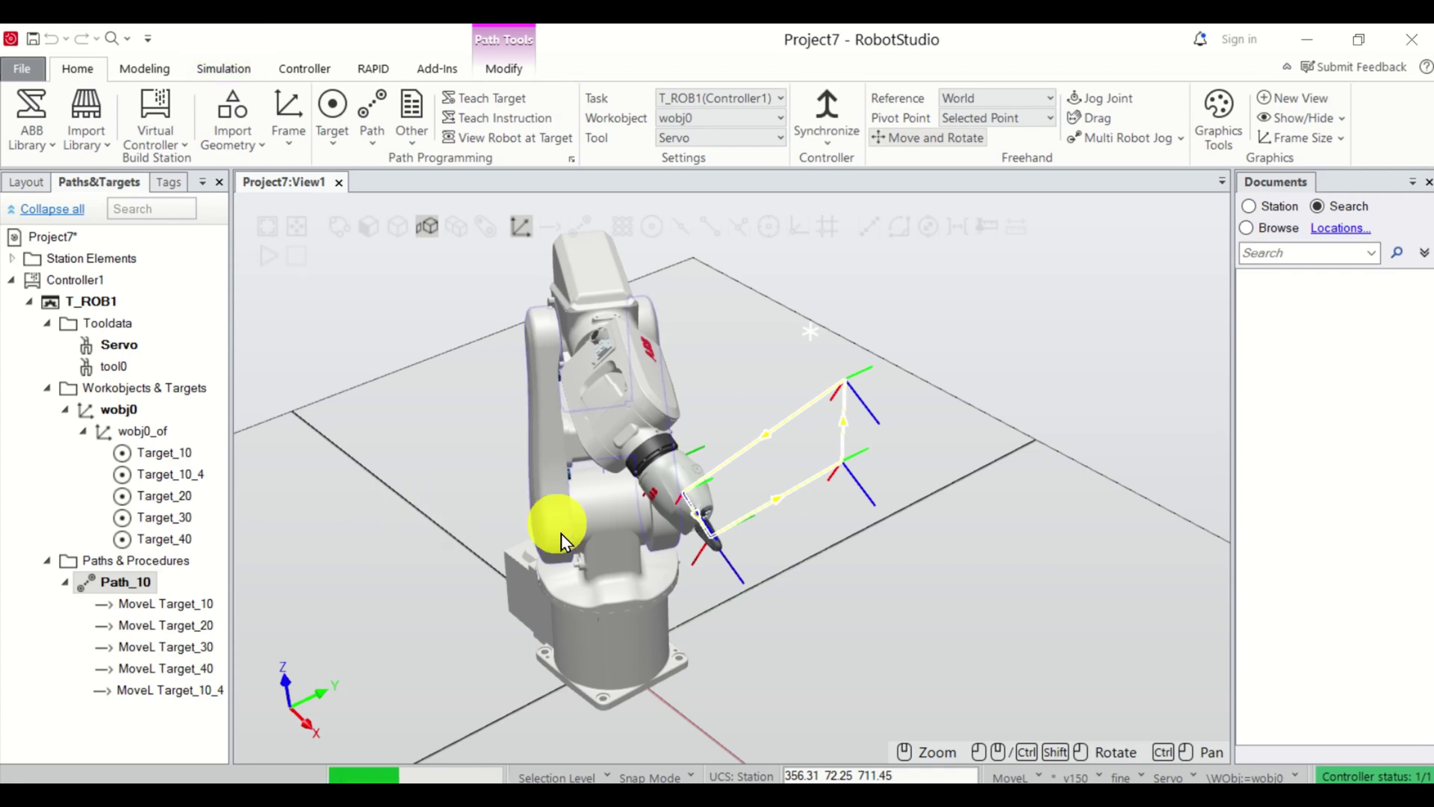
Run the IRB 120 along Path_10 with Move Along Path three times to replay its motion.
right_click(121, 589)
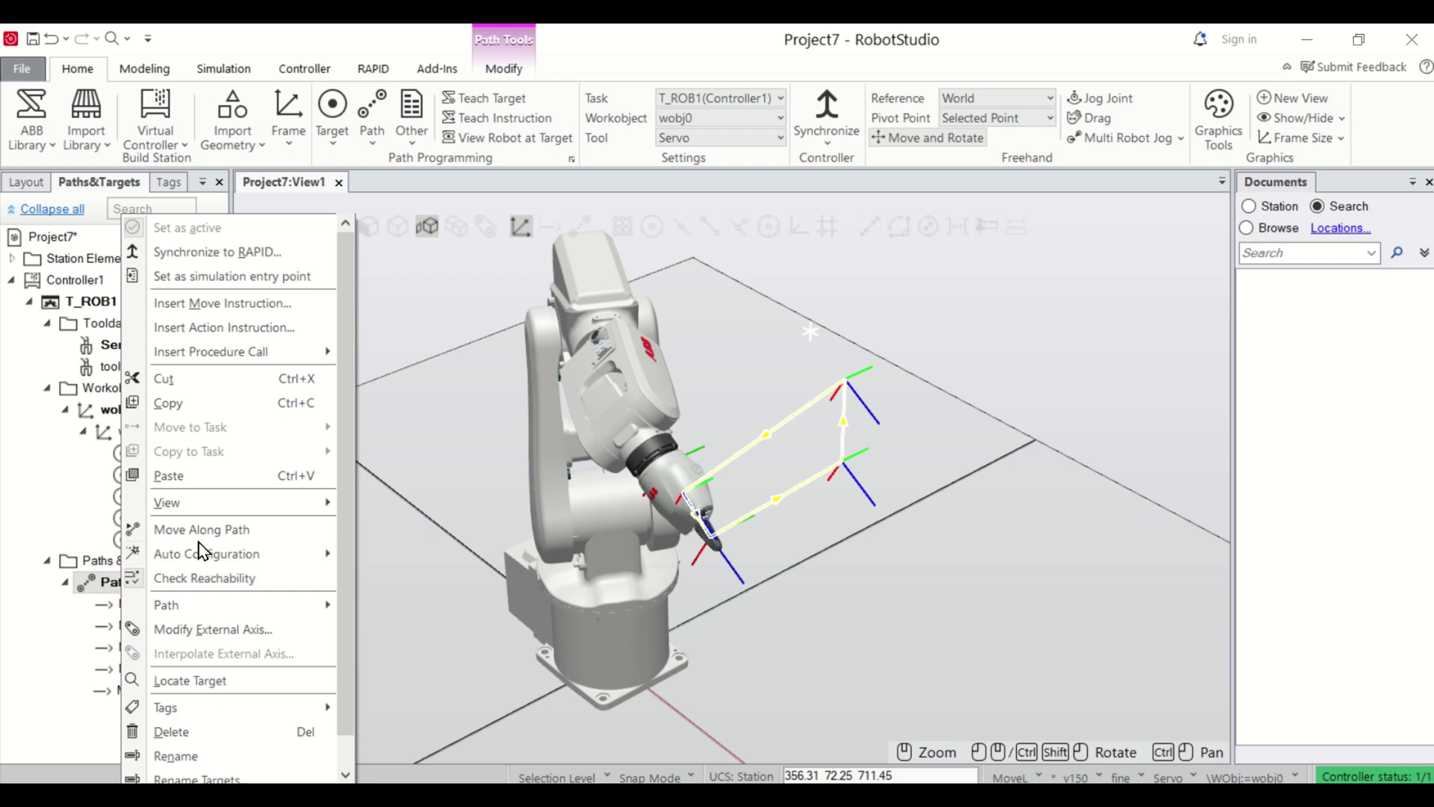
click(245, 535)
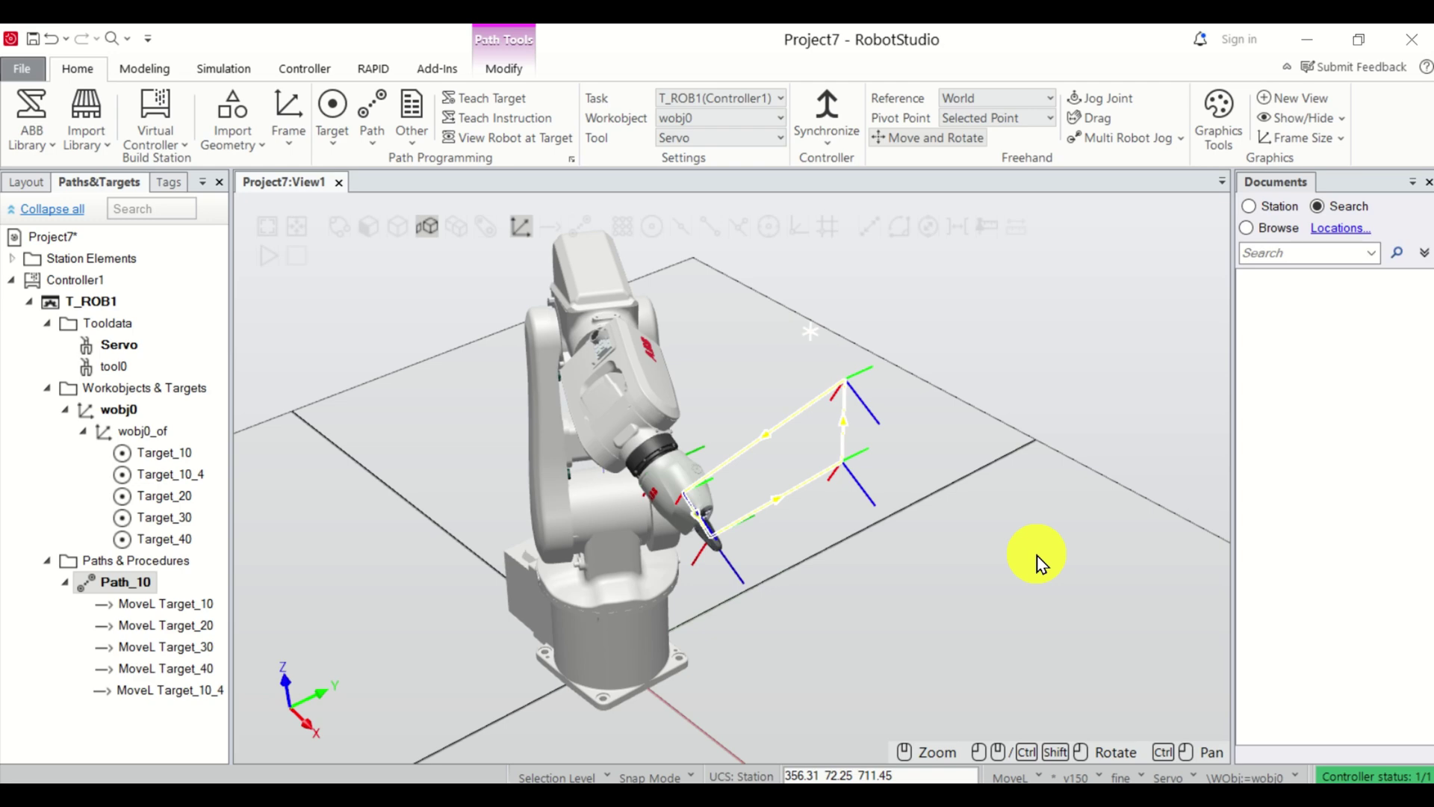
right_click(117, 582)
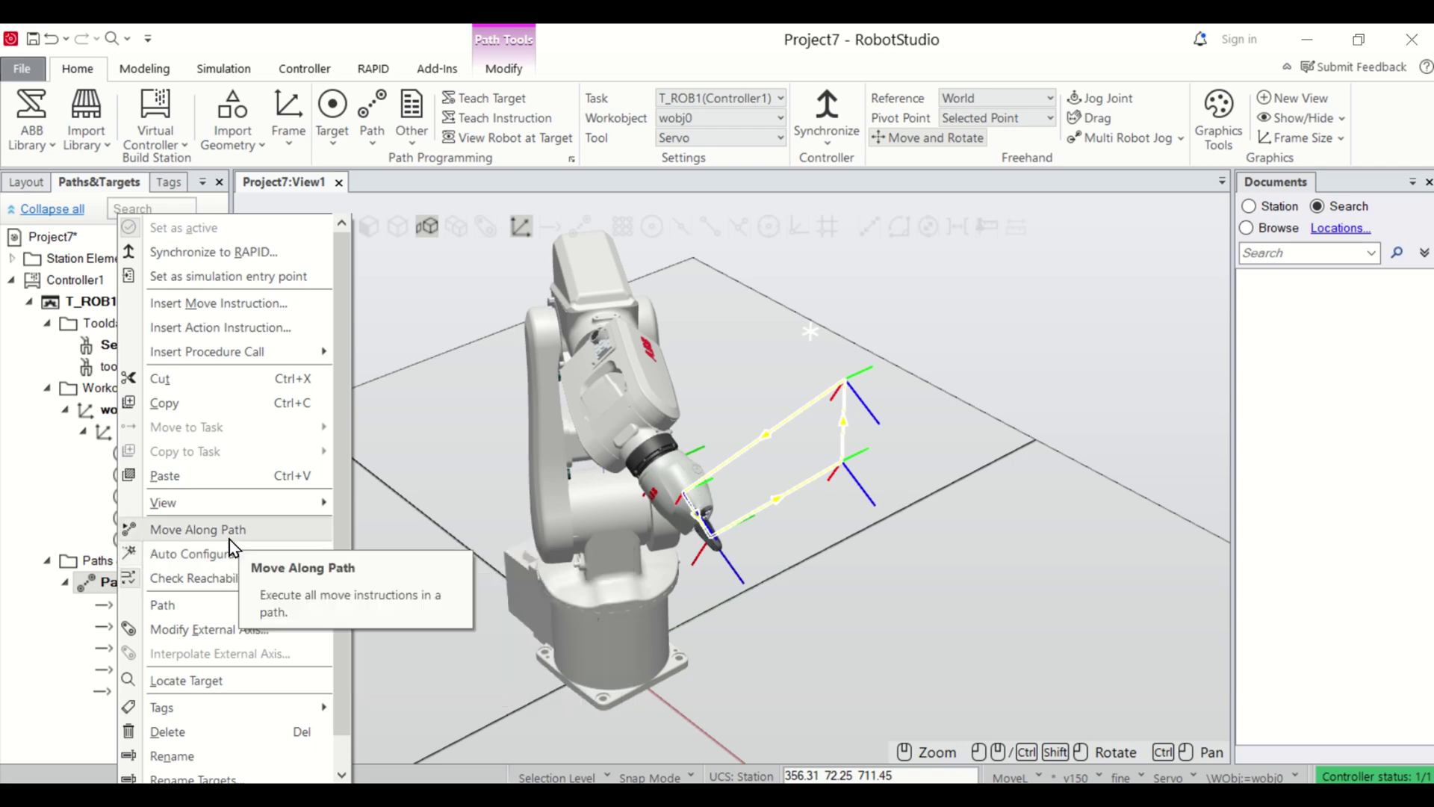
click(177, 585)
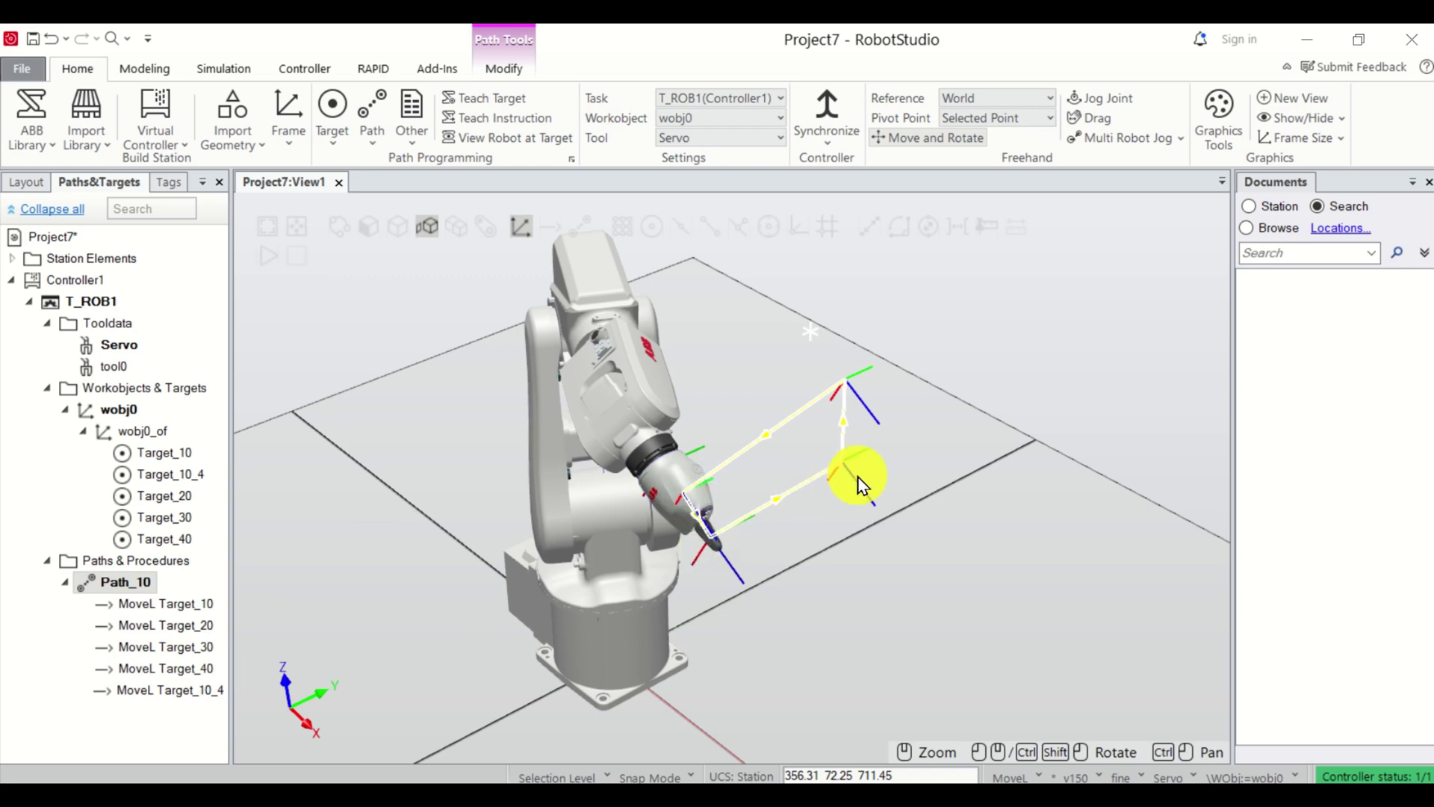
right_click(141, 584)
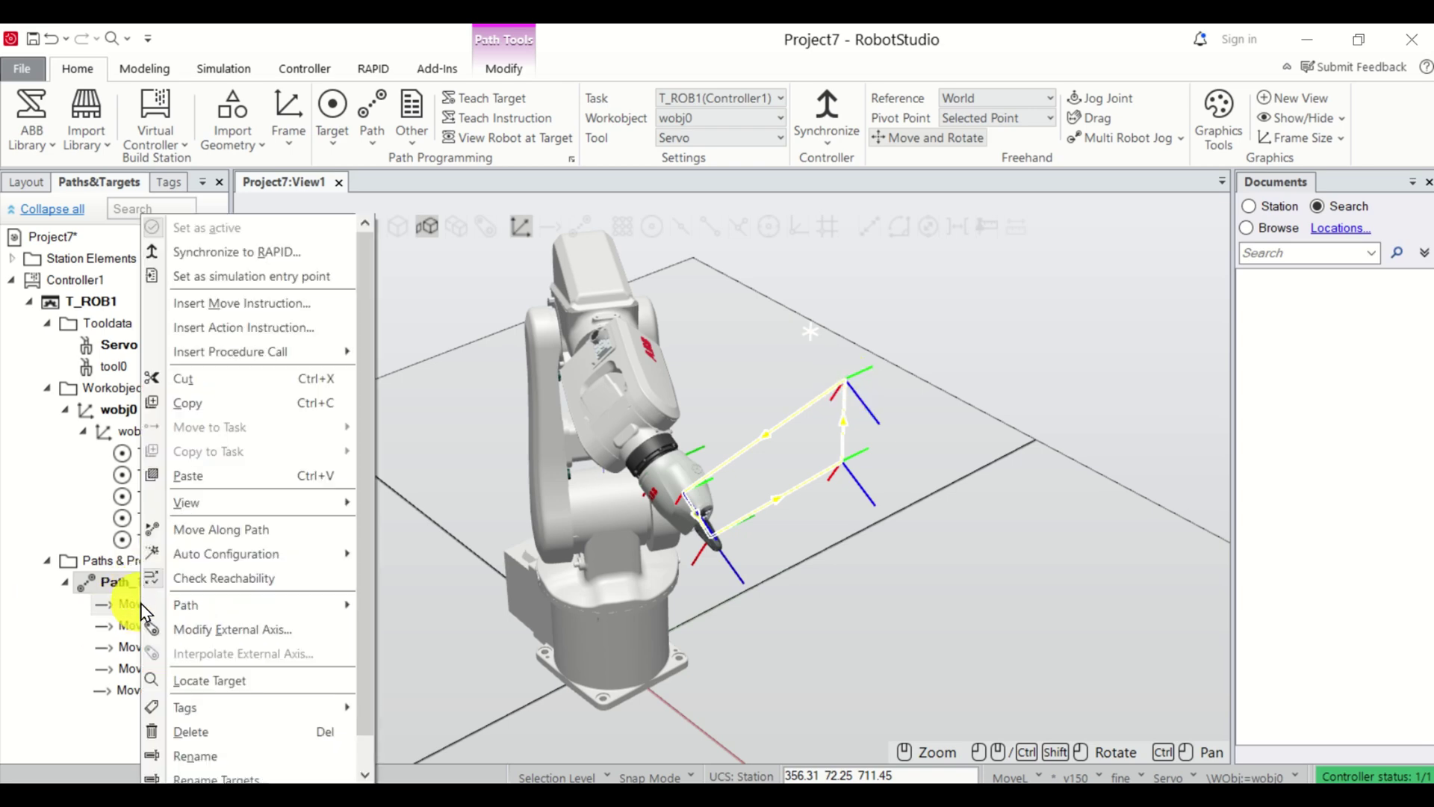
click(256, 531)
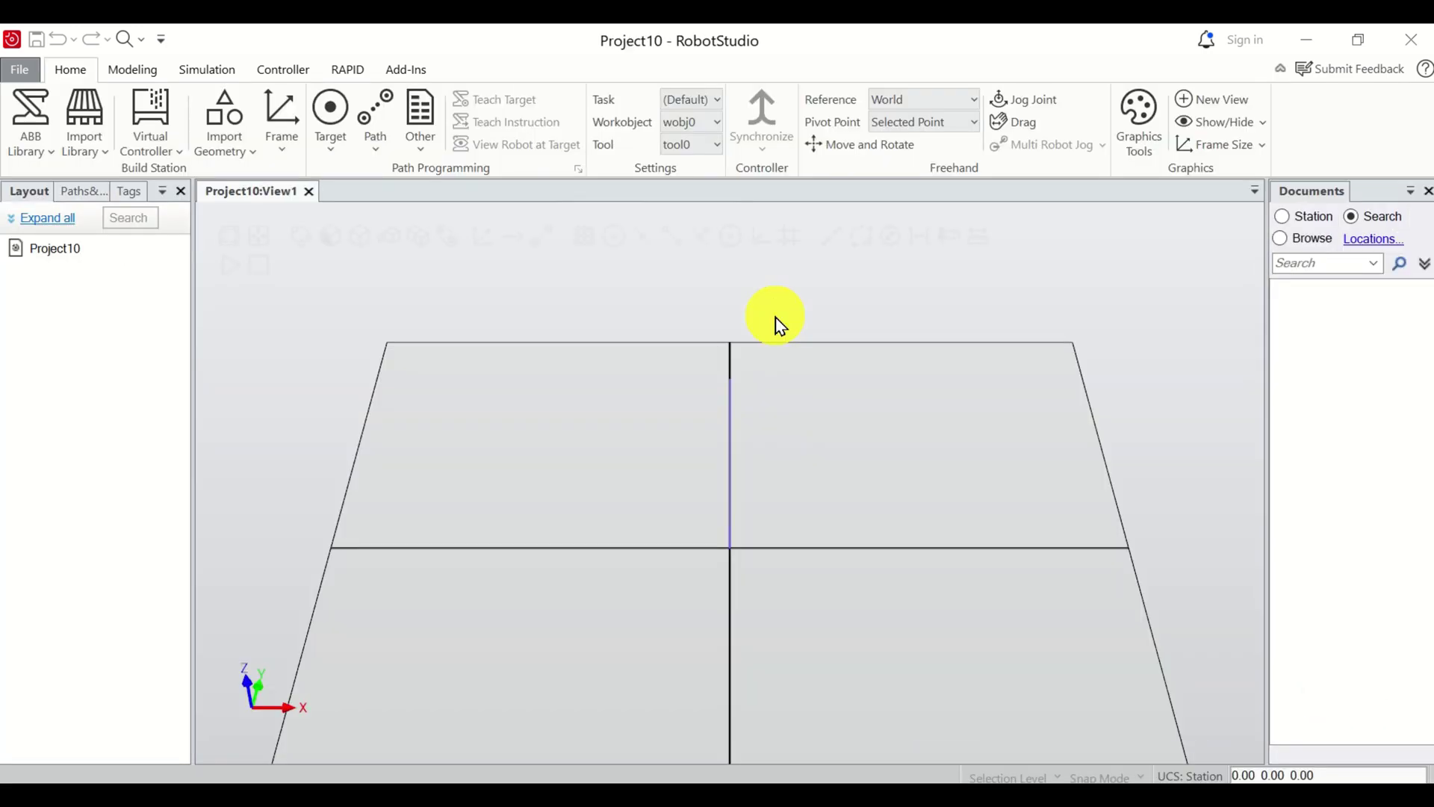
Zoom the 3D view out and back in to frame the empty Project10 floor grid.
scroll(773, 351, down, 3)
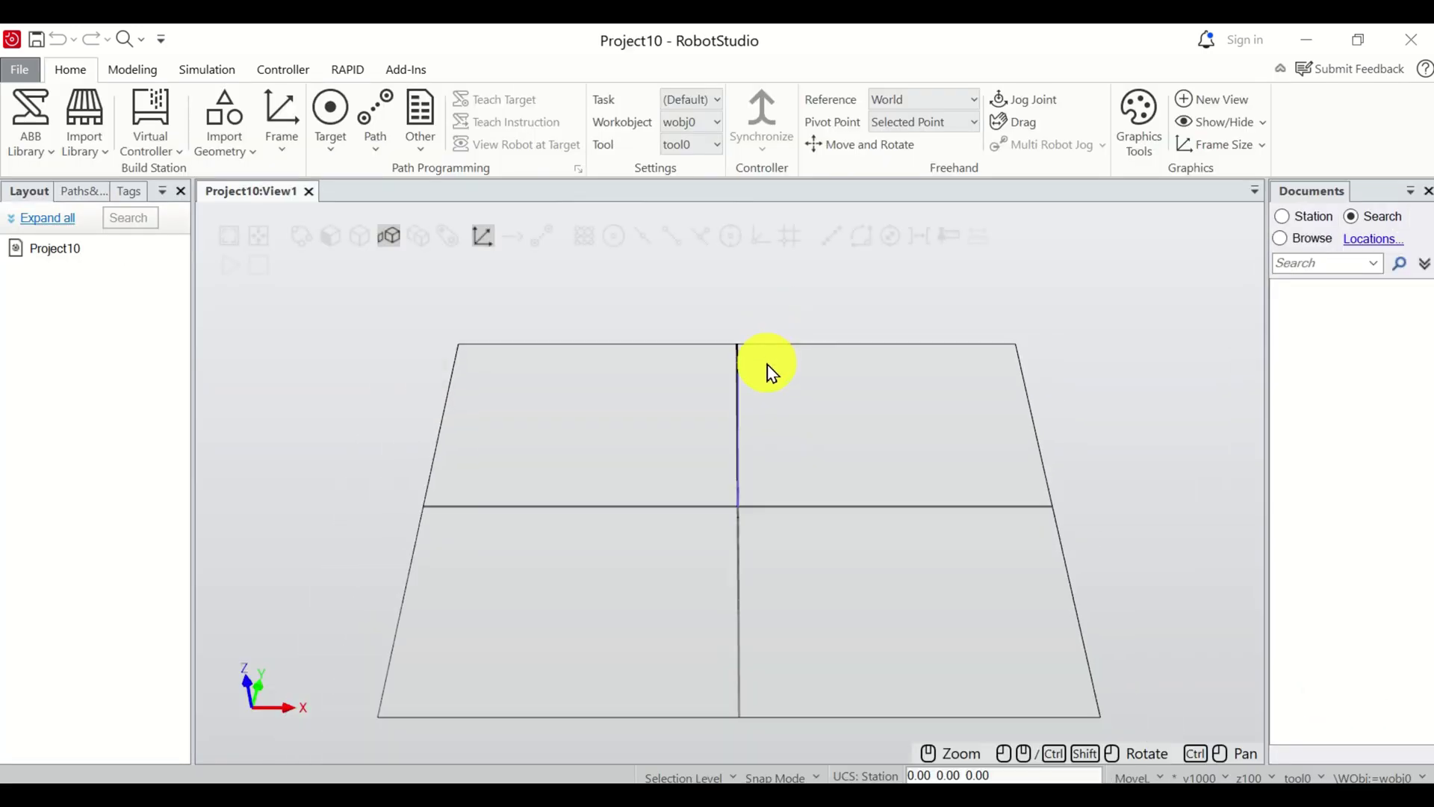
scroll(889, 474, up, 4)
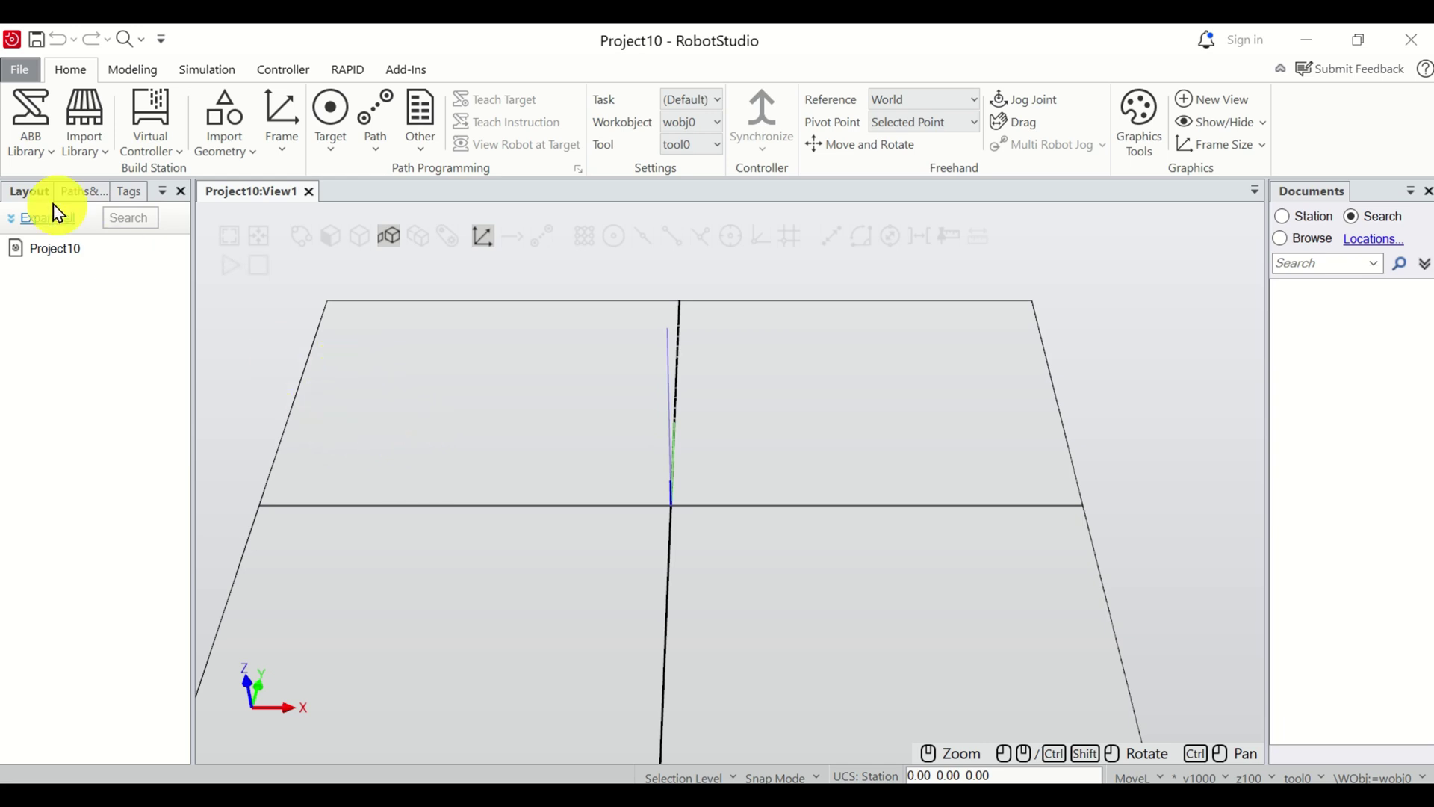
Add the IRB 120 robot from the ABB Library, keeping its default version.
click(56, 159)
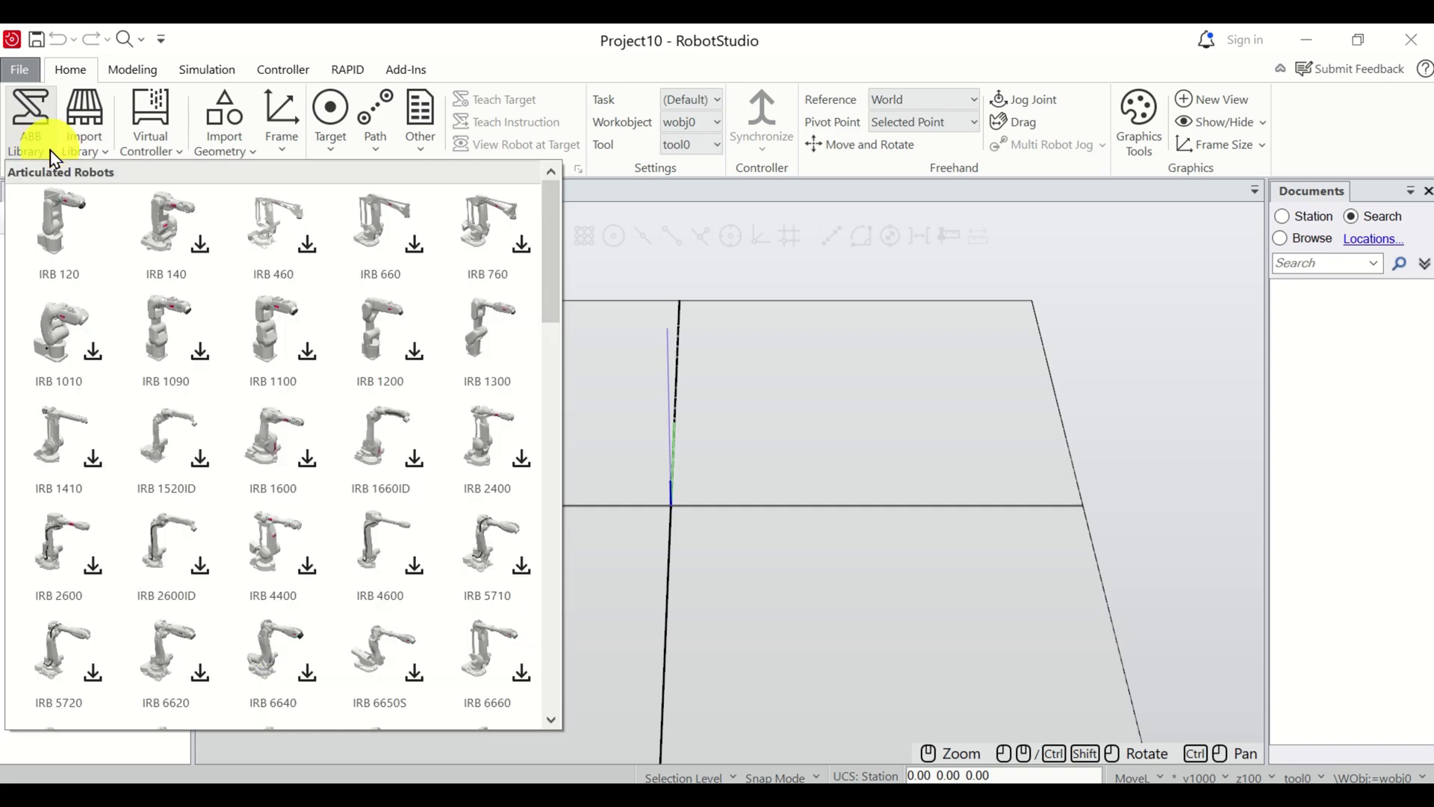
click(94, 278)
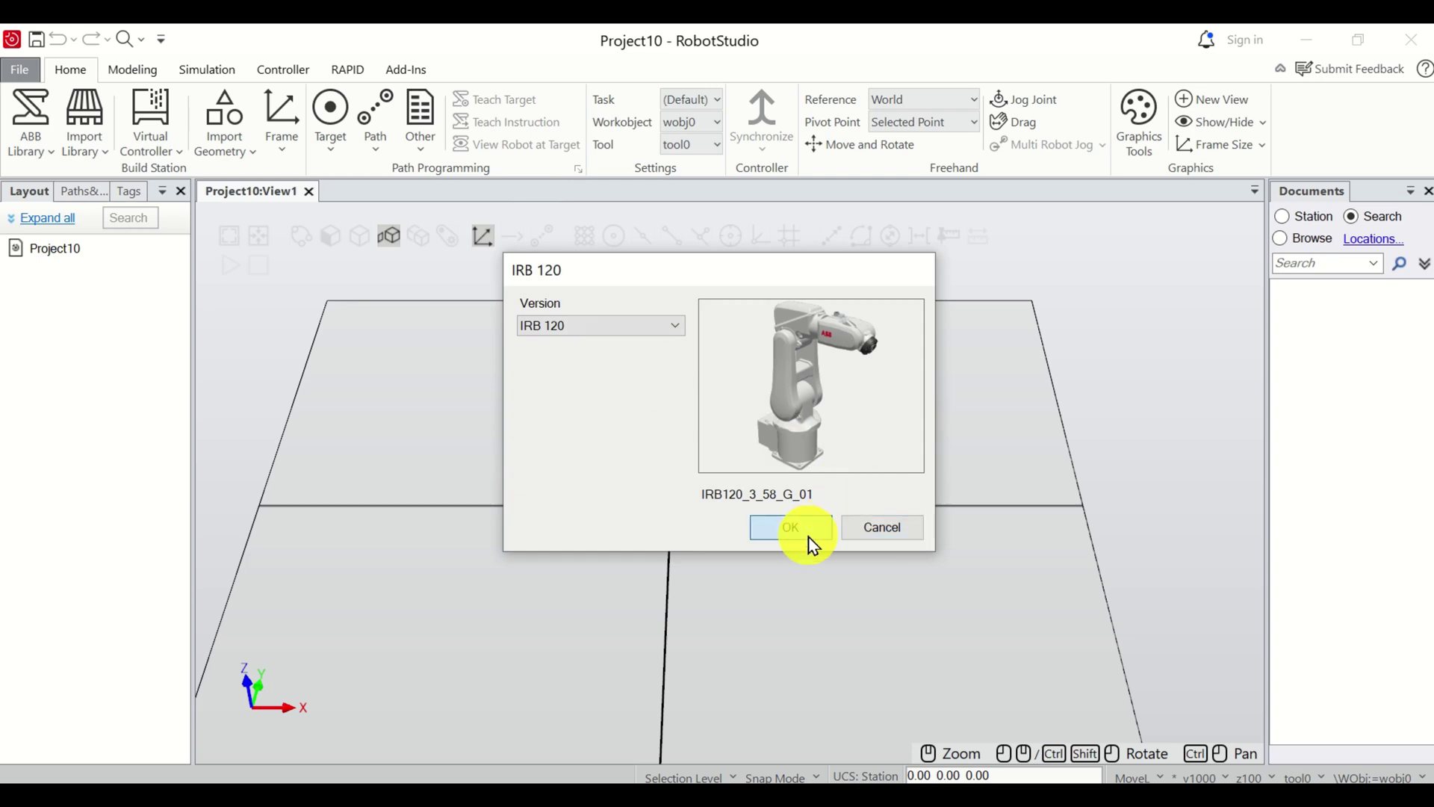
click(813, 545)
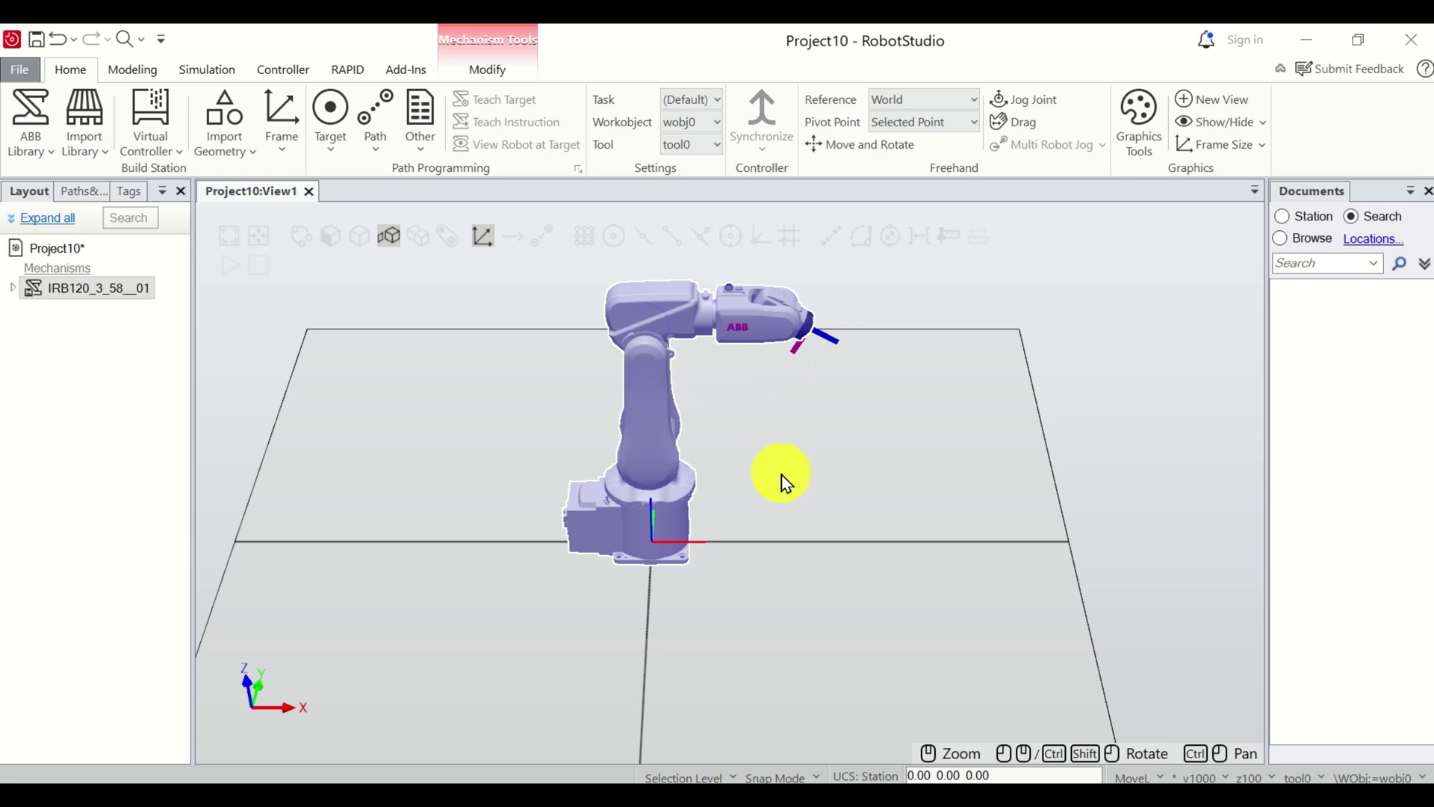
scroll(788, 477, up, 4)
scroll(791, 469, down, 3)
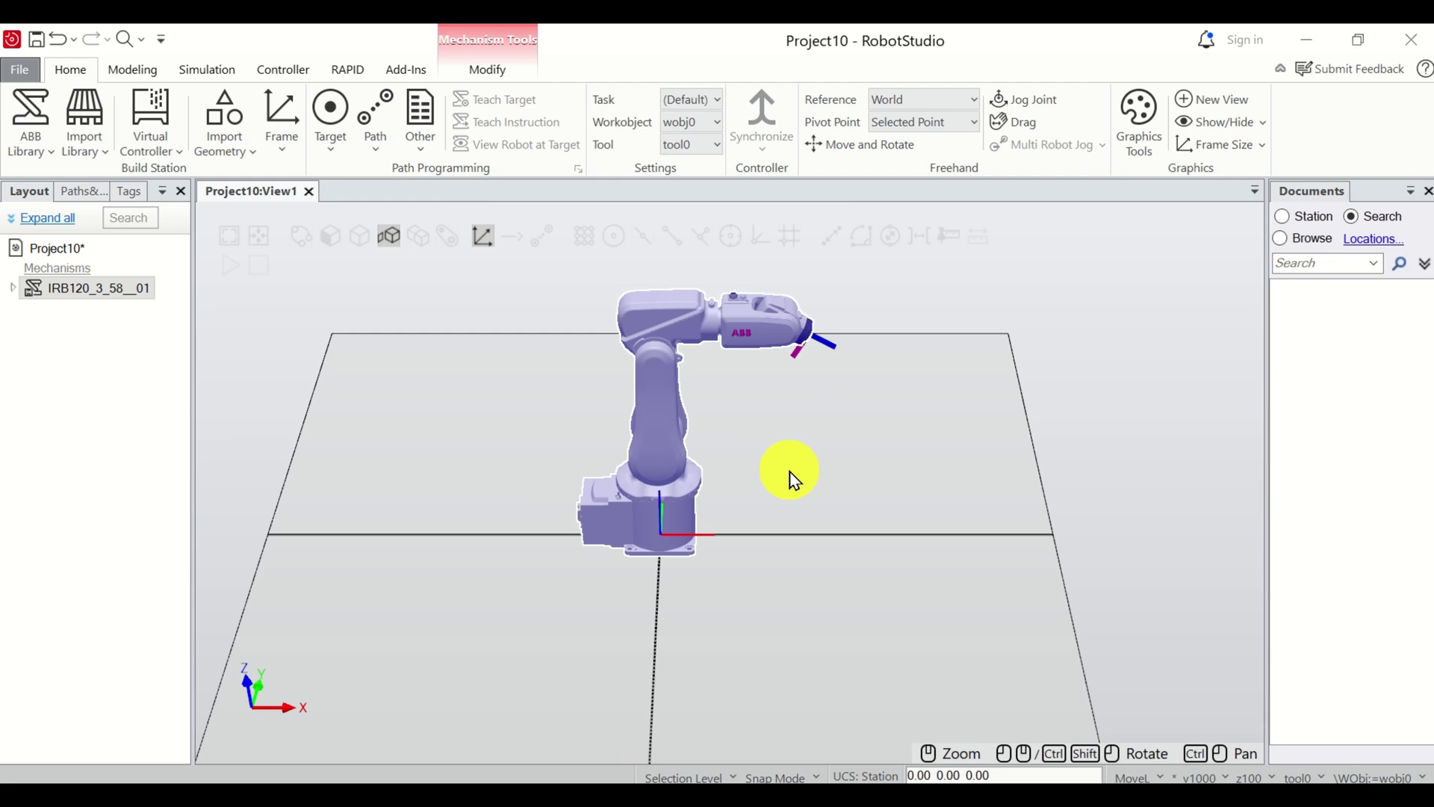
scroll(791, 469, up, 2)
scroll(785, 427, down, 4)
scroll(787, 420, up, 4)
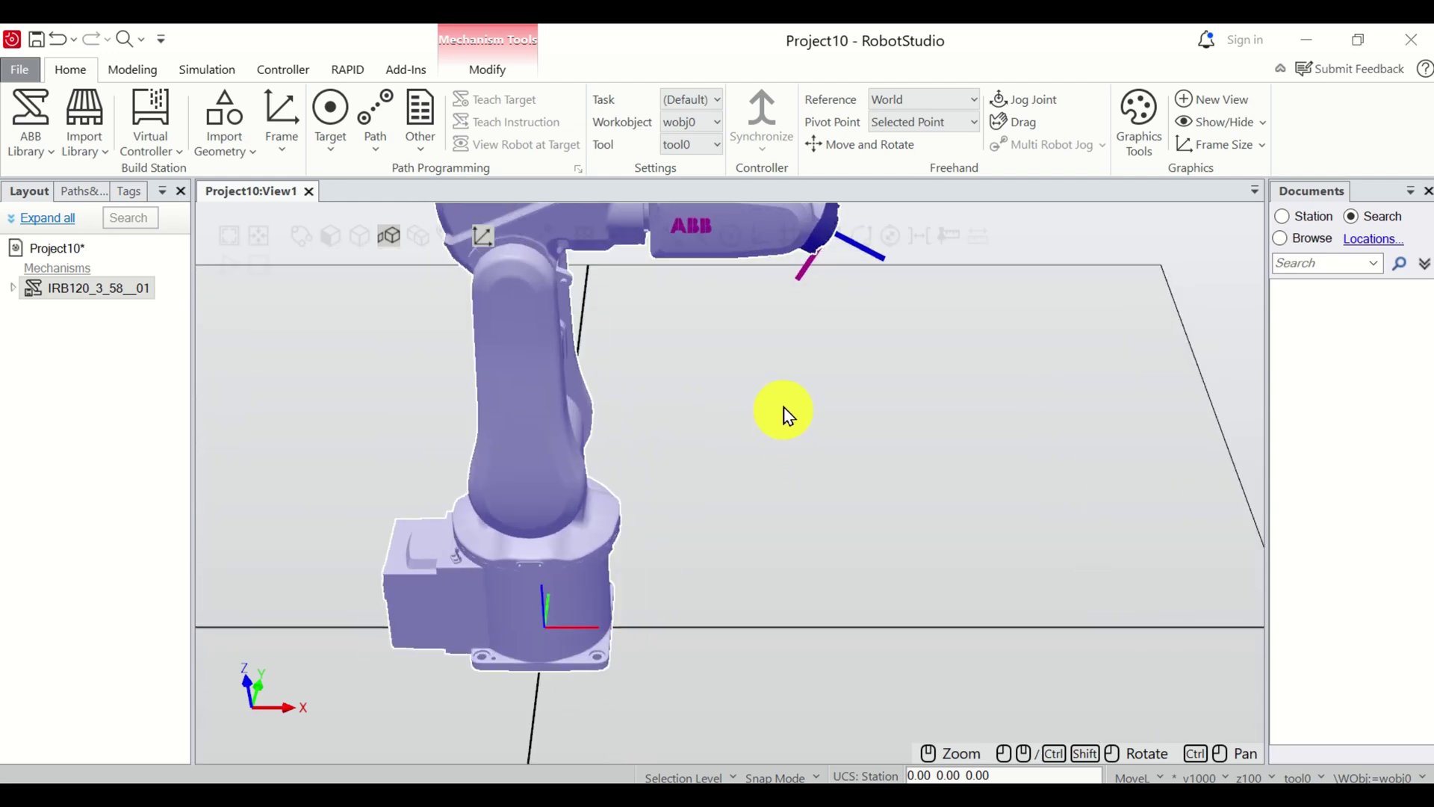
scroll(784, 407, down, 4)
scroll(784, 410, up, 4)
scroll(790, 426, down, 4)
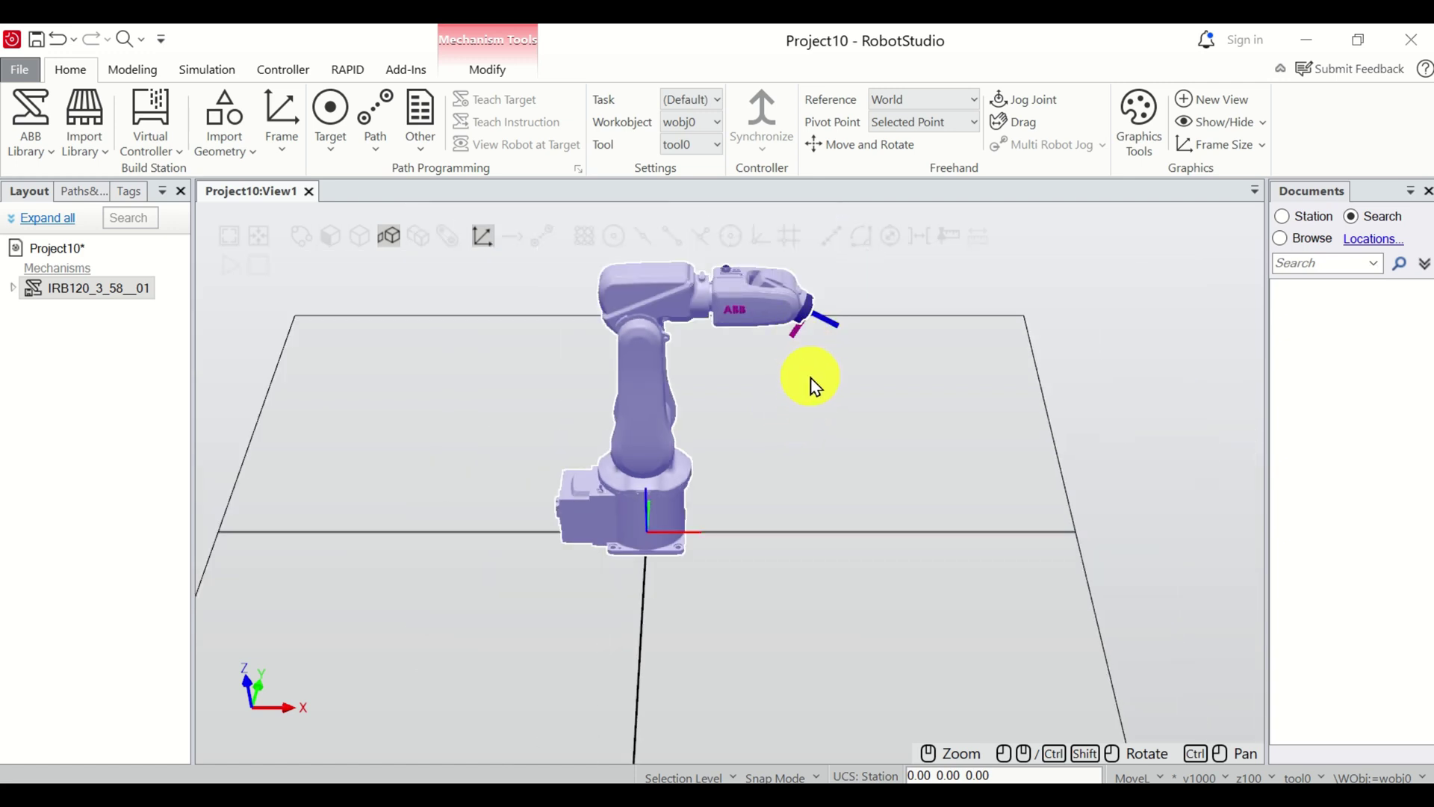
scroll(810, 383, down, 2)
scroll(807, 381, down, 2)
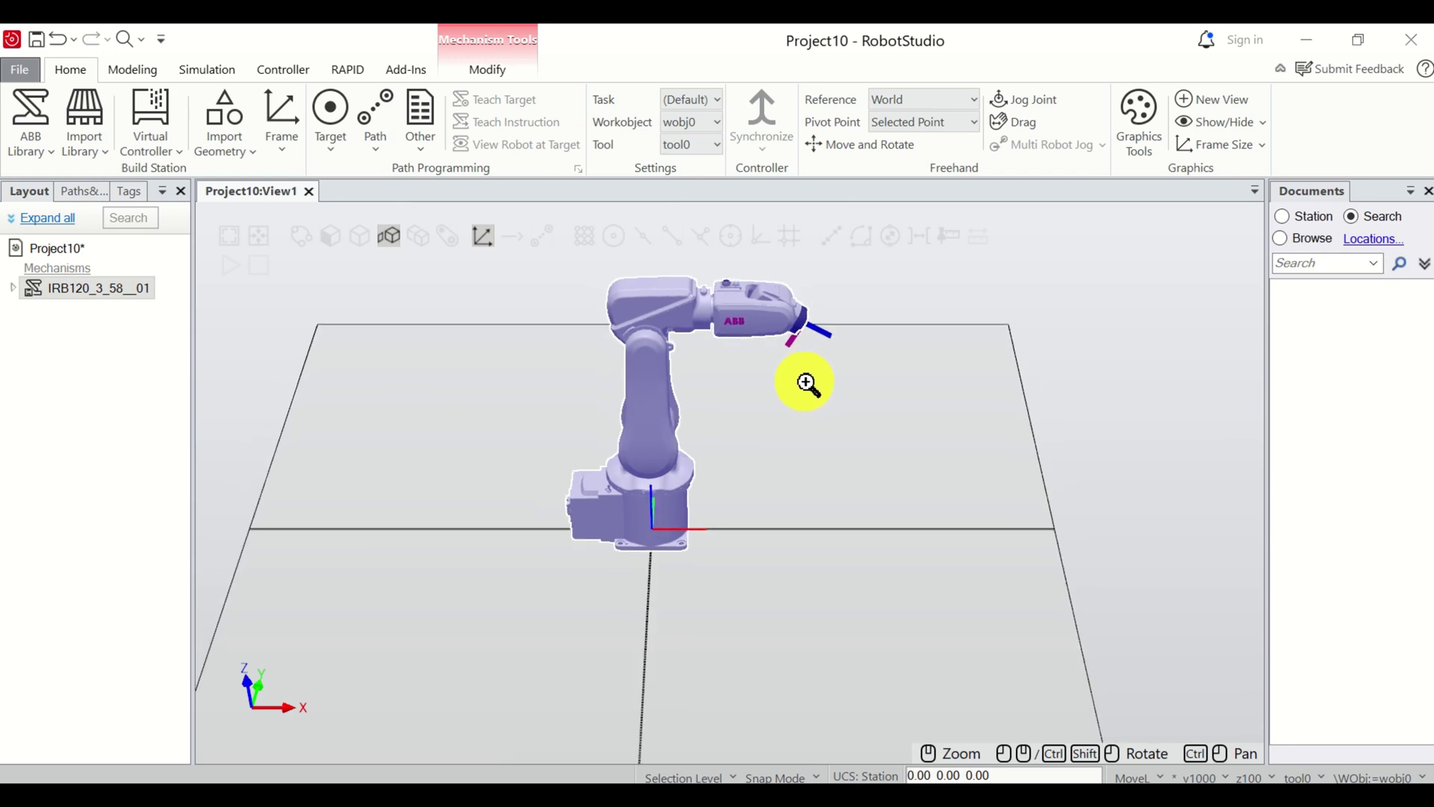
scroll(829, 388, up, 4)
scroll(777, 400, down, 4)
scroll(854, 387, up, 4)
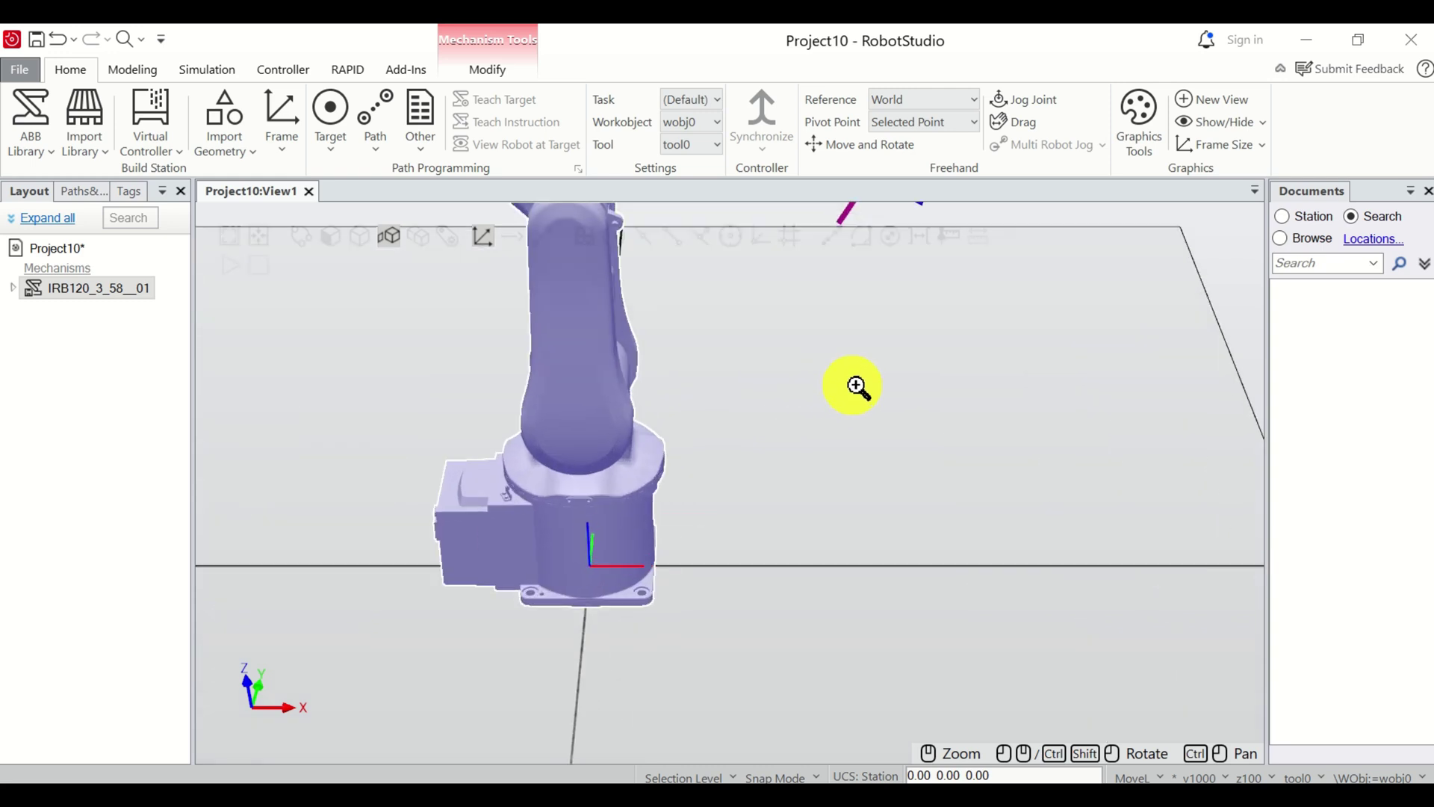
scroll(784, 407, down, 4)
scroll(836, 390, up, 5)
scroll(782, 406, down, 4)
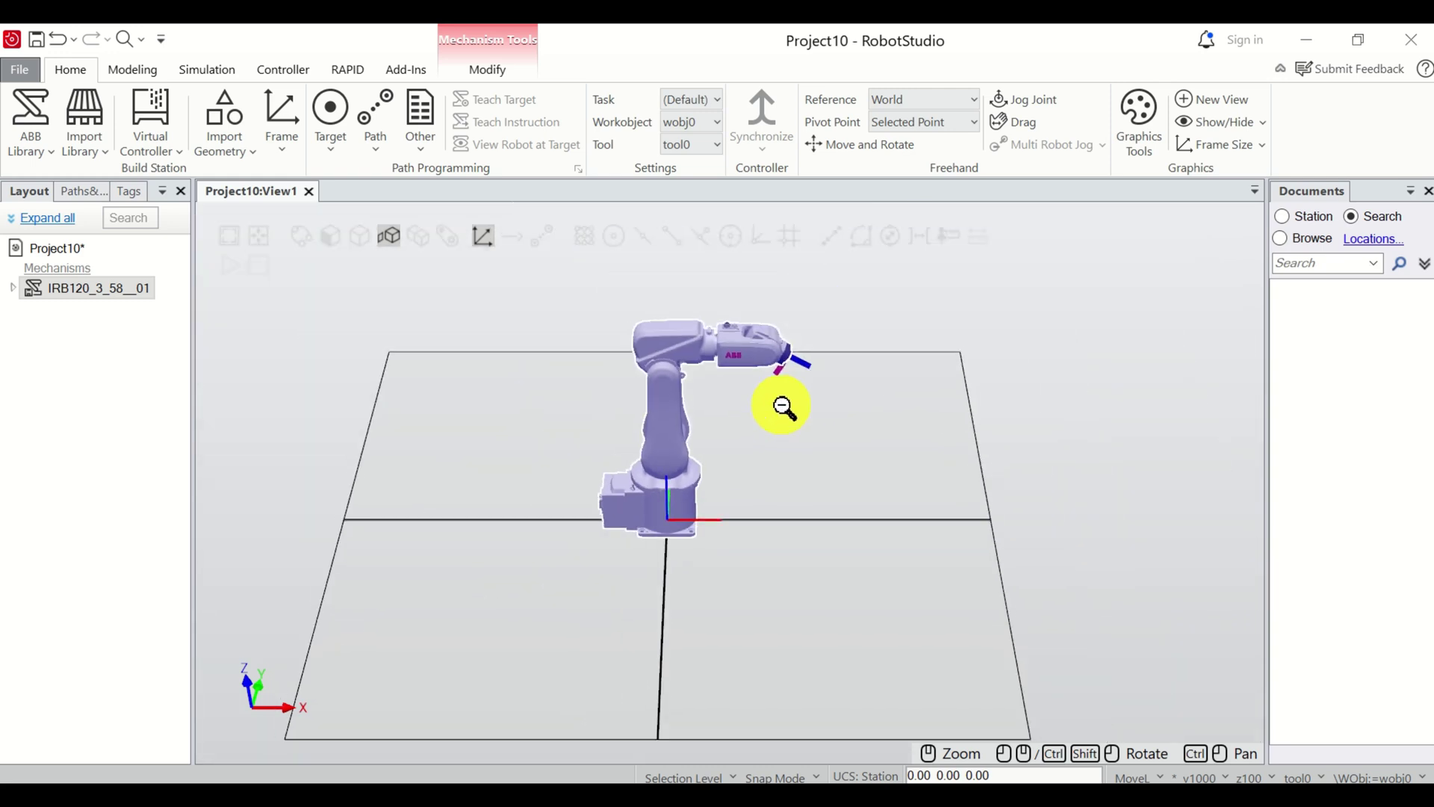
scroll(814, 397, up, 2)
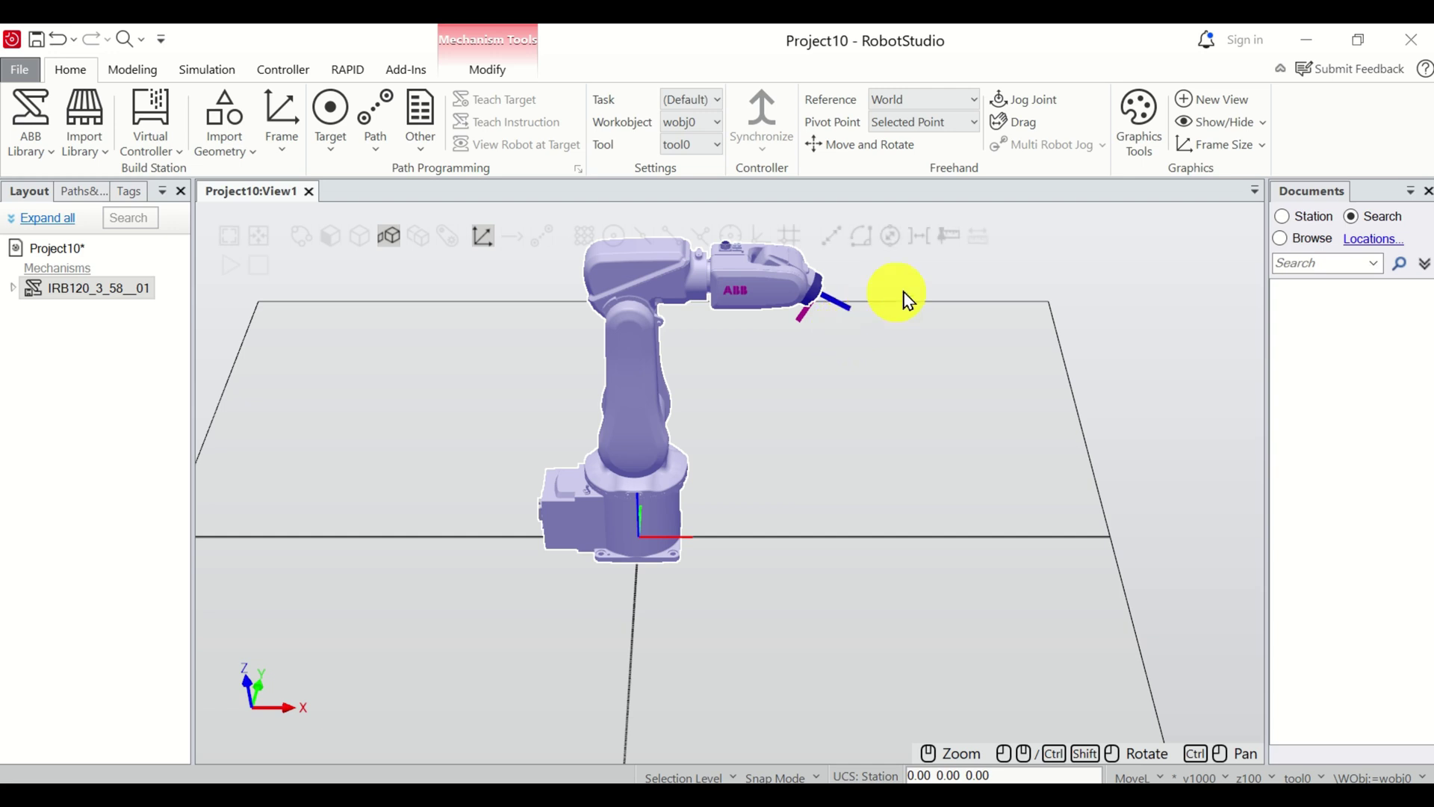
ctrl+shift+drag(913, 321, 885, 305)
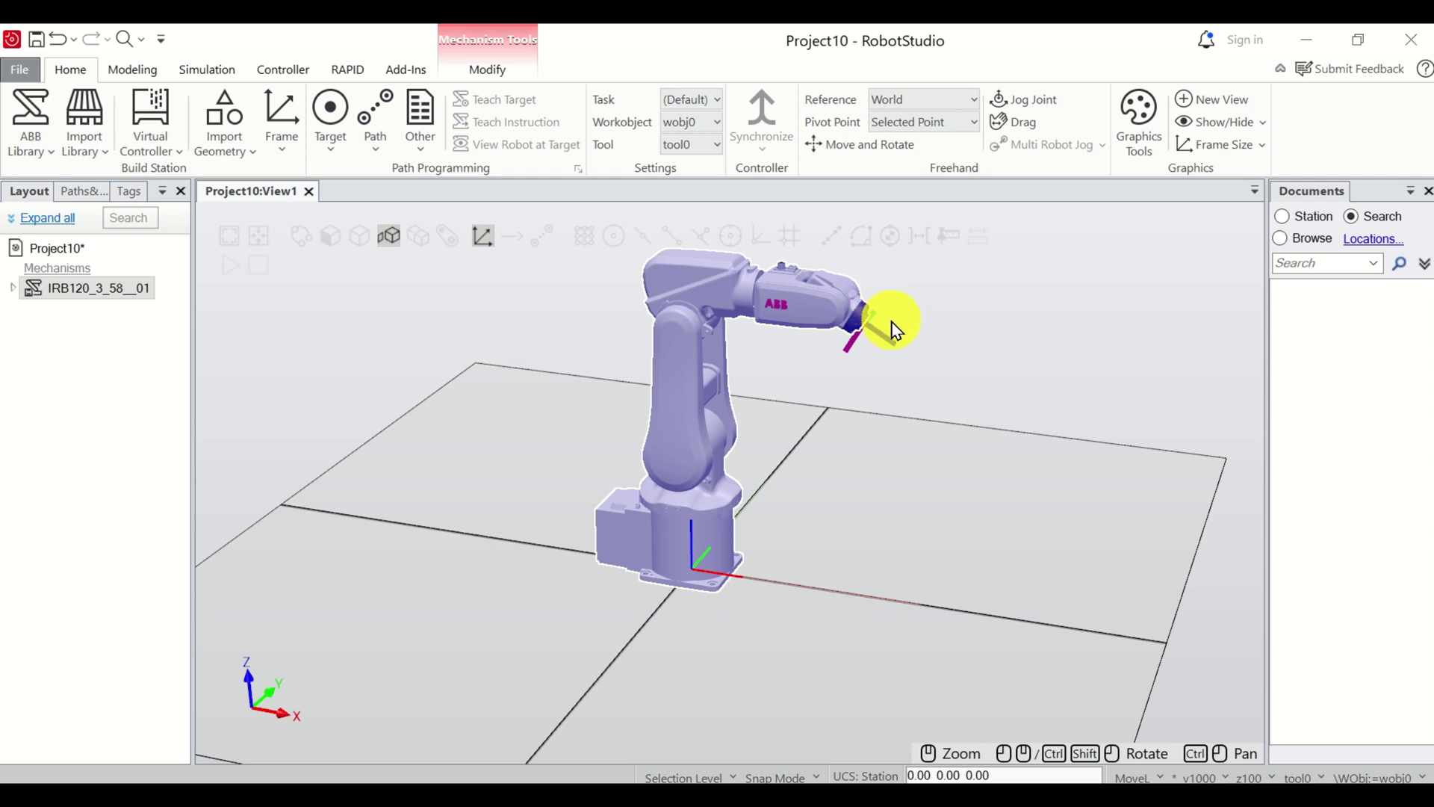
ctrl+shift+drag(899, 336, 813, 351)
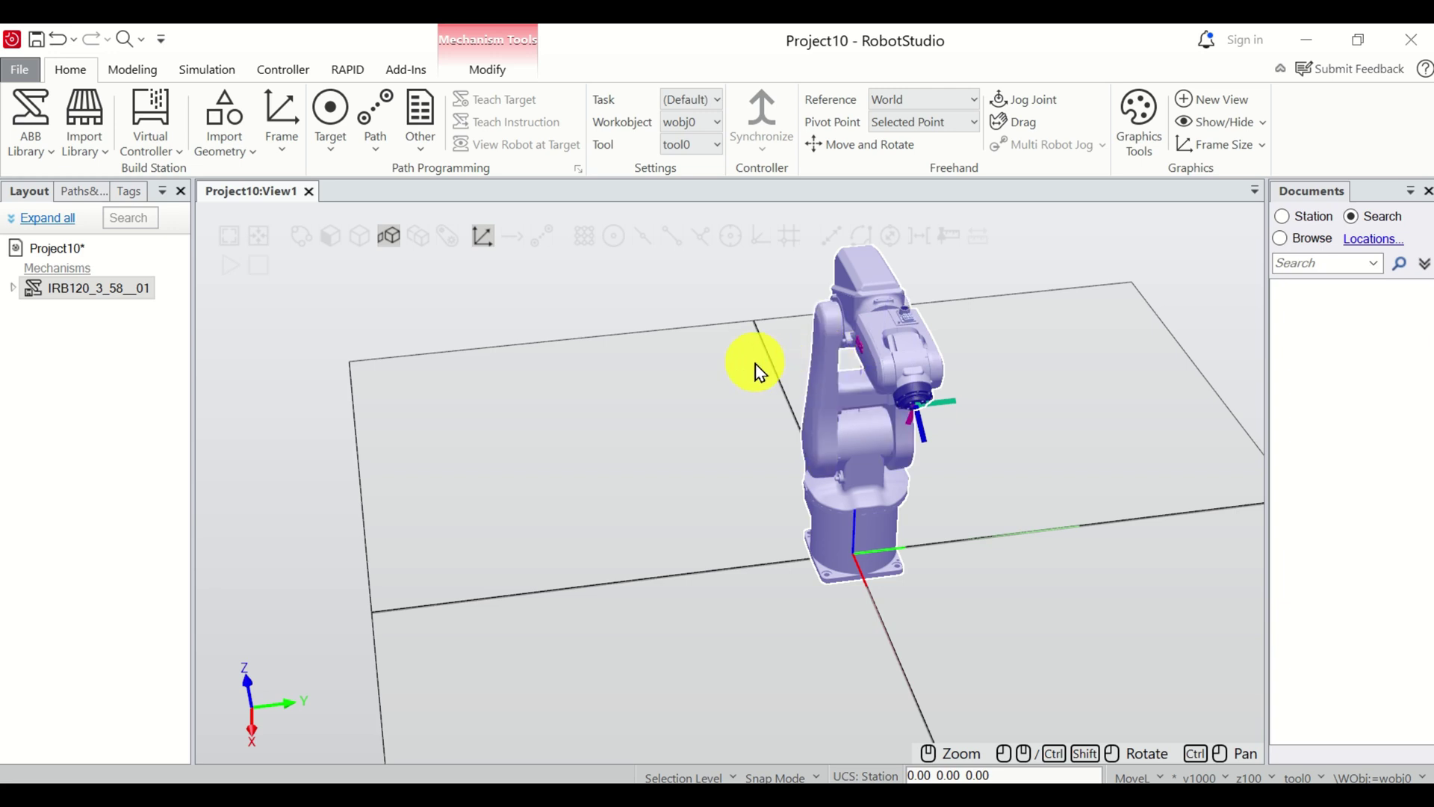
mouse_move(755, 362)
ctrl+mouse_down()
mouse_move(800, 365)
mouse_move(729, 374)
ctrl+mouse_up()
ctrl+drag(698, 374, 751, 414)
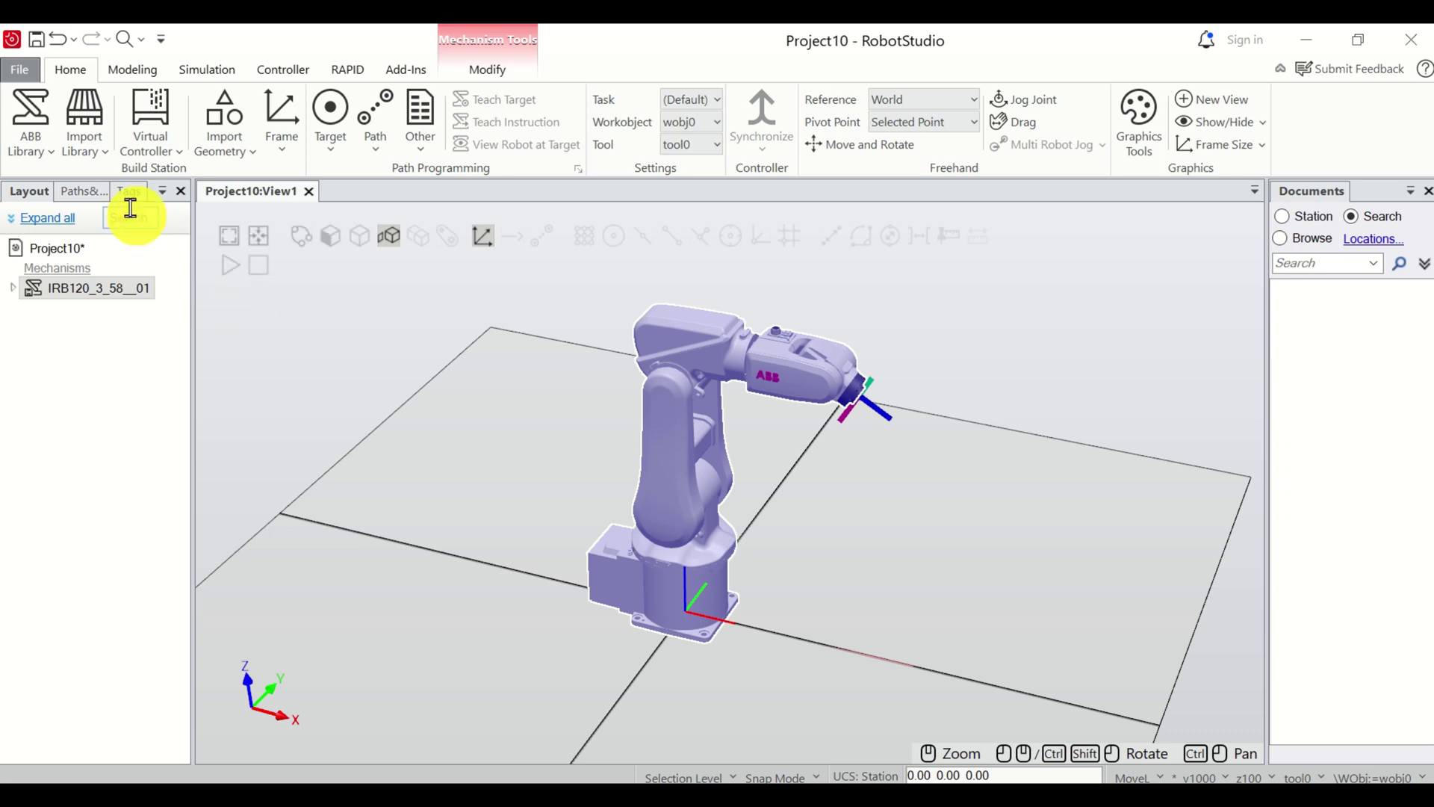
Import the ABB Smart Gripper in its Servo, Fingers variant from the Smart Gripper library.
click(105, 161)
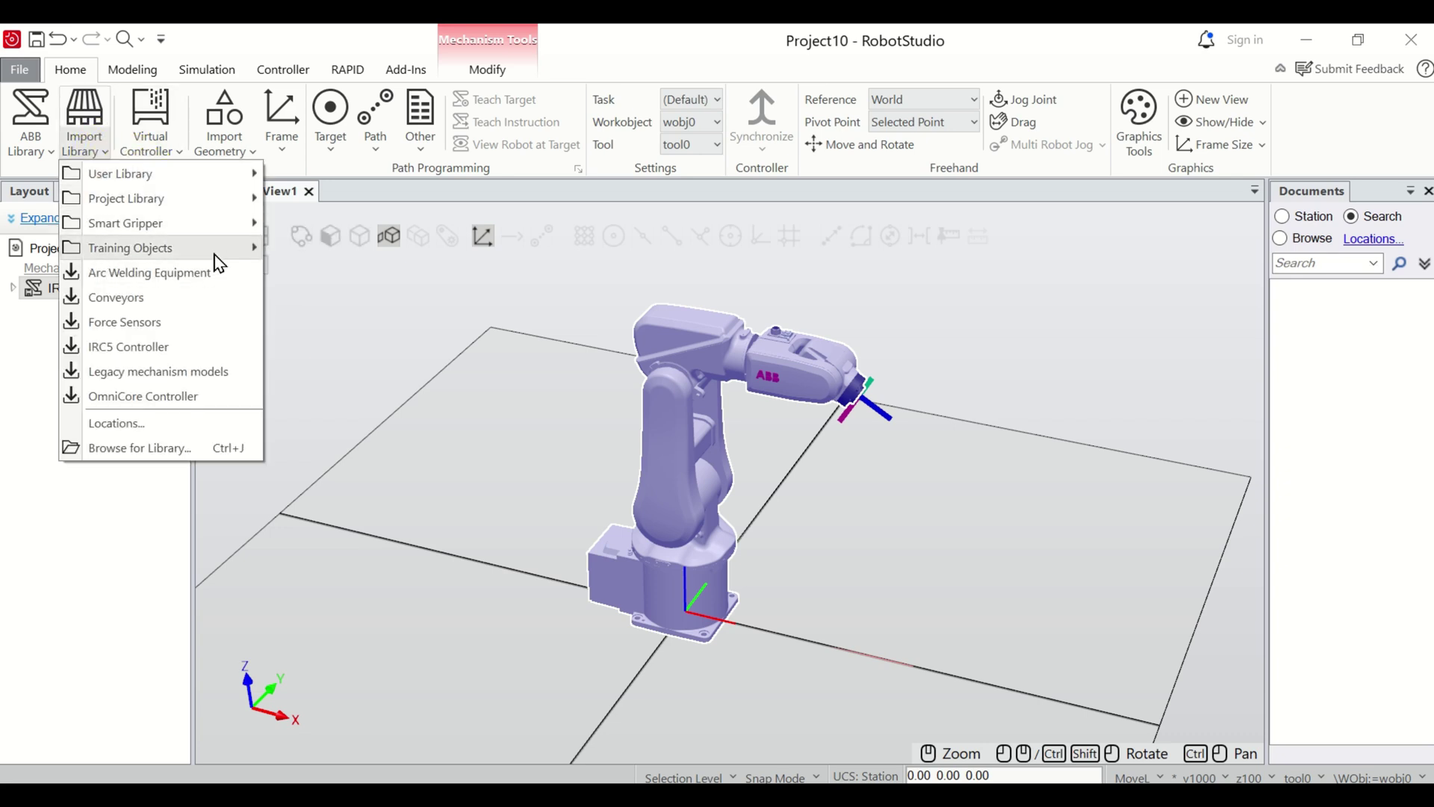
mouse_move(197, 225)
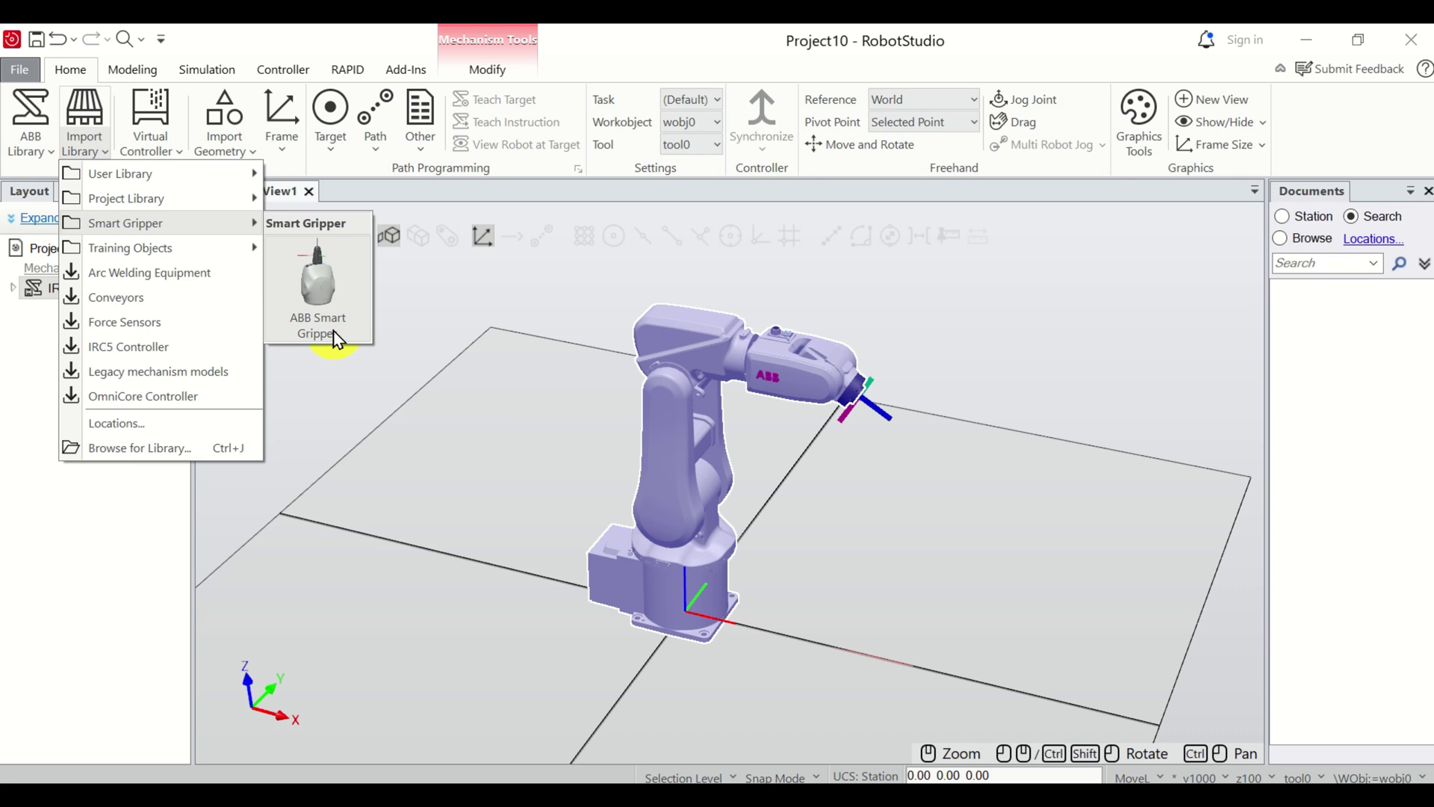
mouse_move(205, 256)
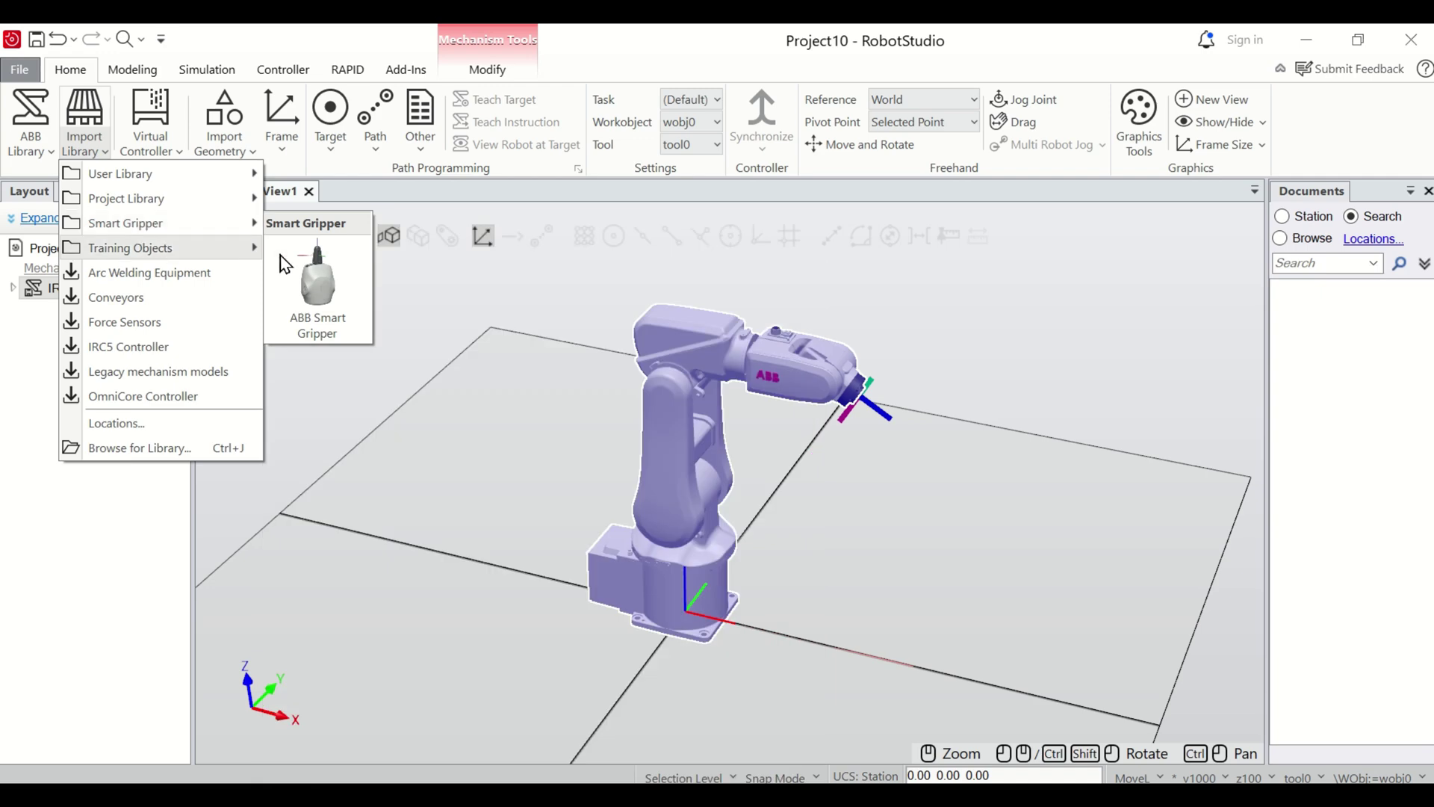
click(324, 299)
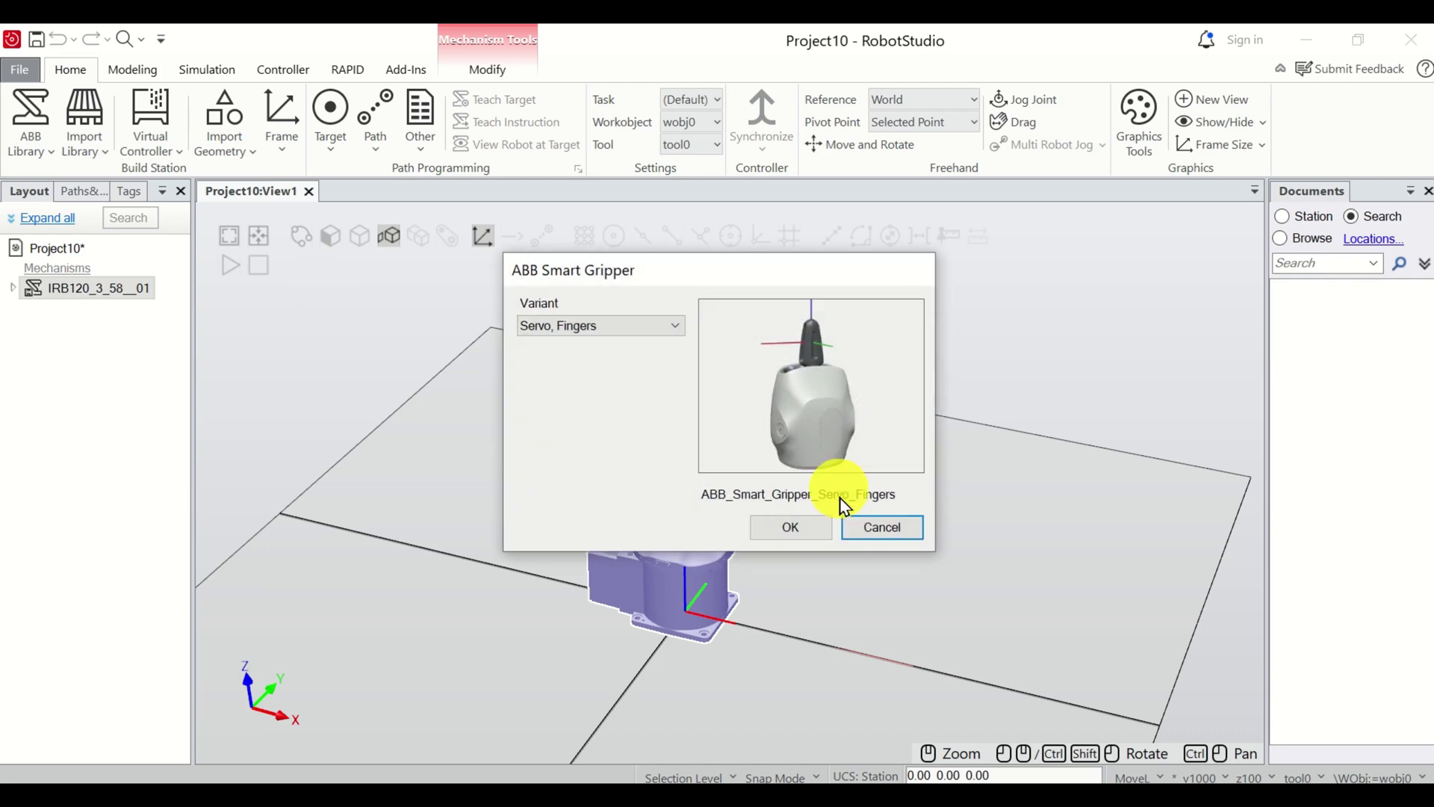
click(805, 533)
scroll(702, 598, up, 6)
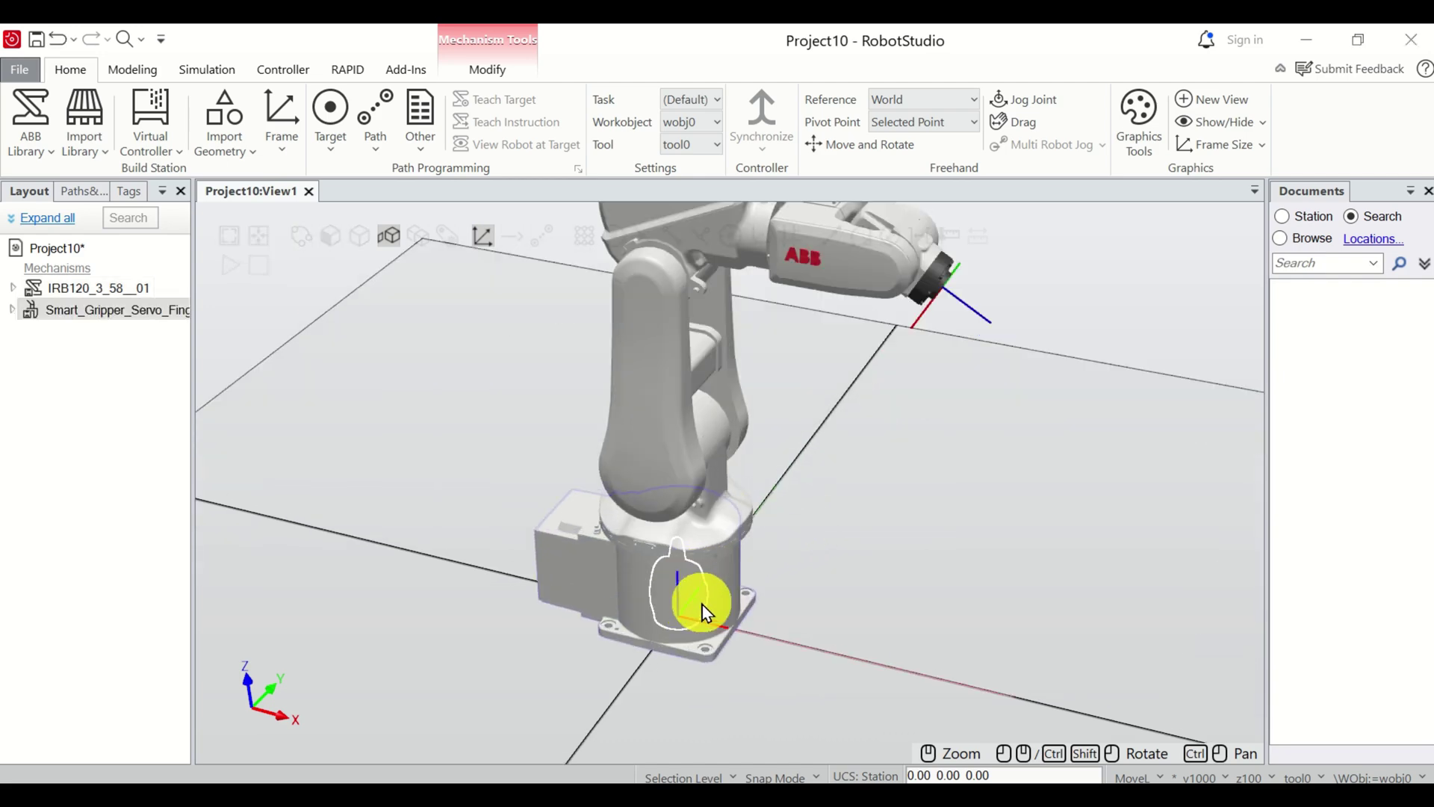
scroll(698, 596, up, 1)
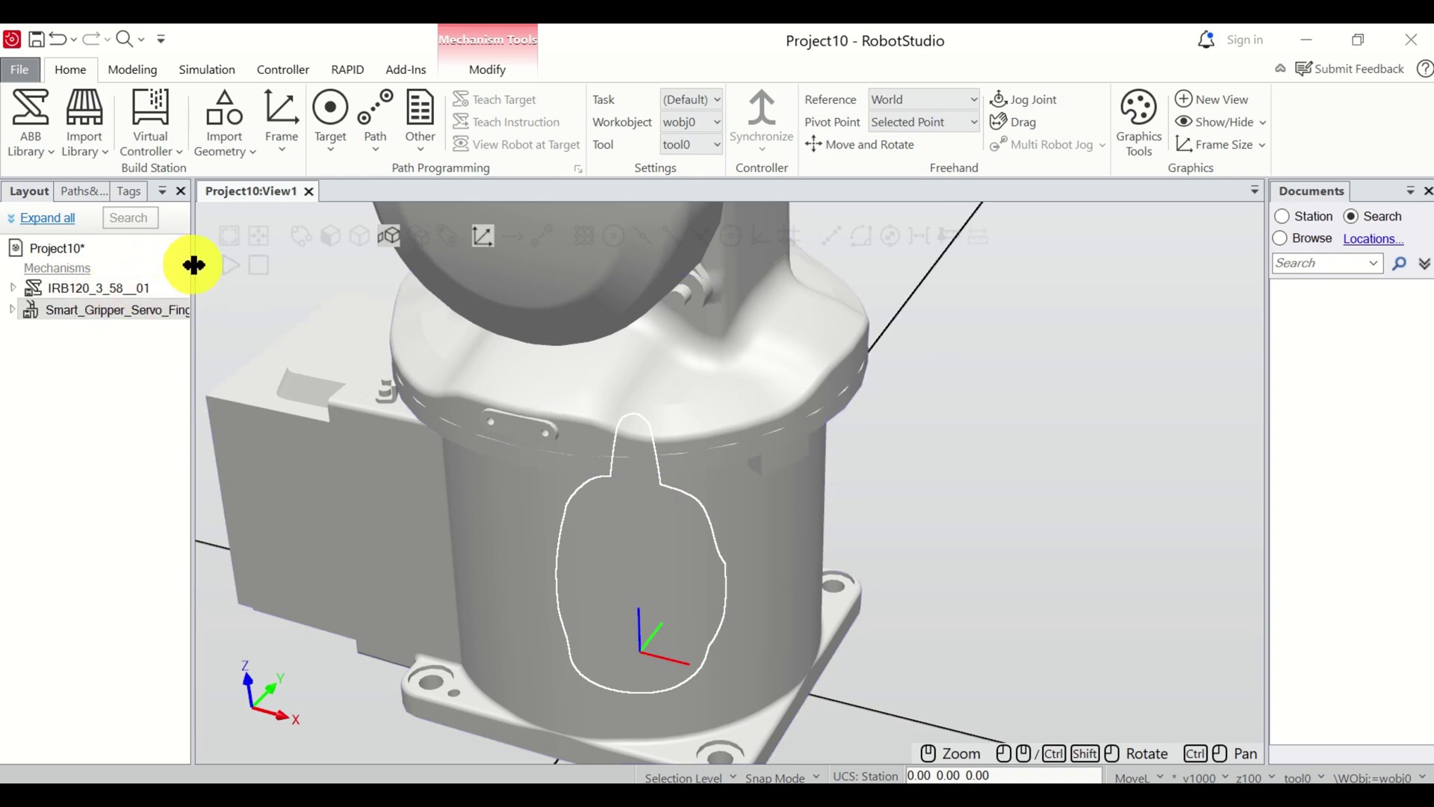
drag(192, 267, 272, 266)
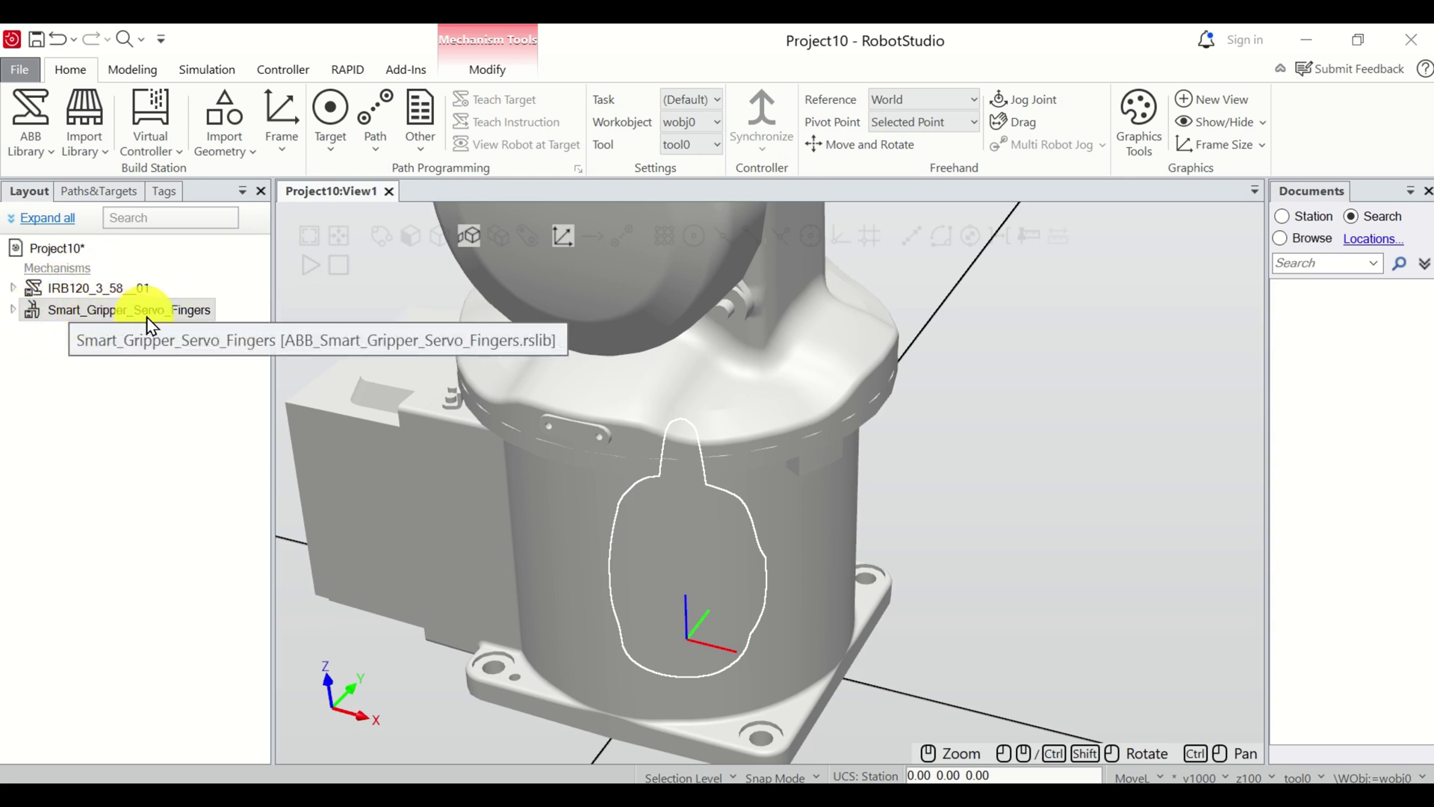
scroll(634, 449, down, 8)
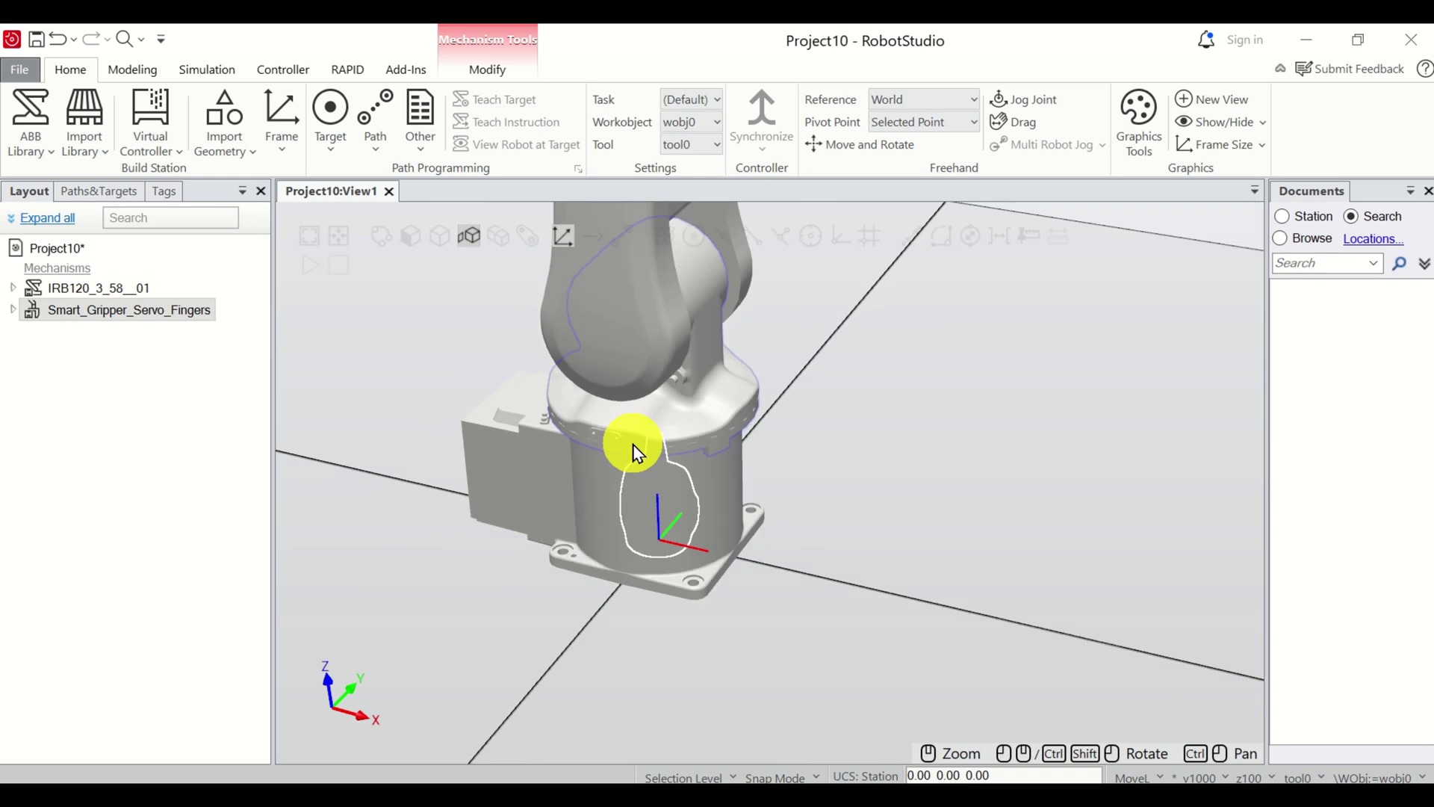
scroll(668, 441, down, 2)
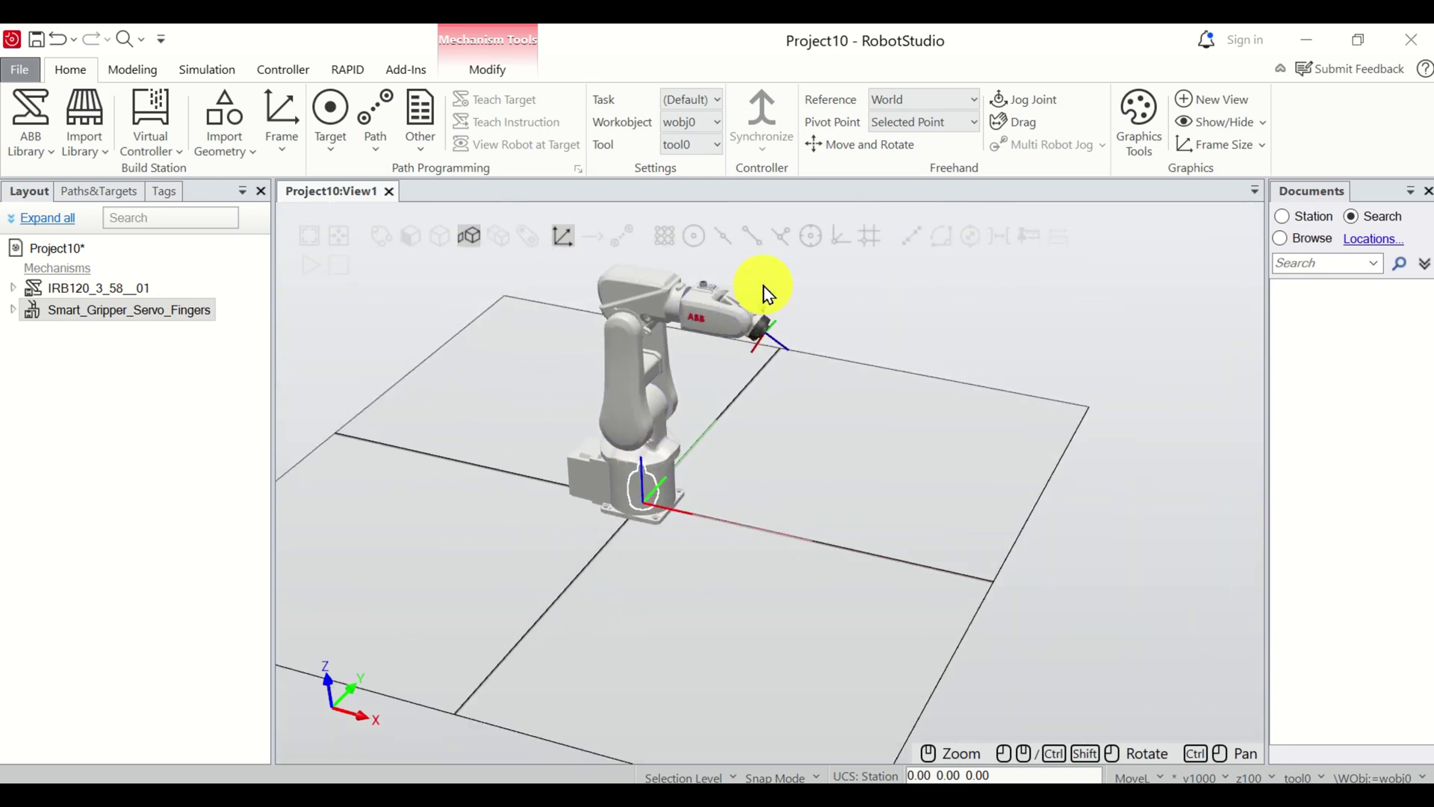
scroll(682, 320, up, 8)
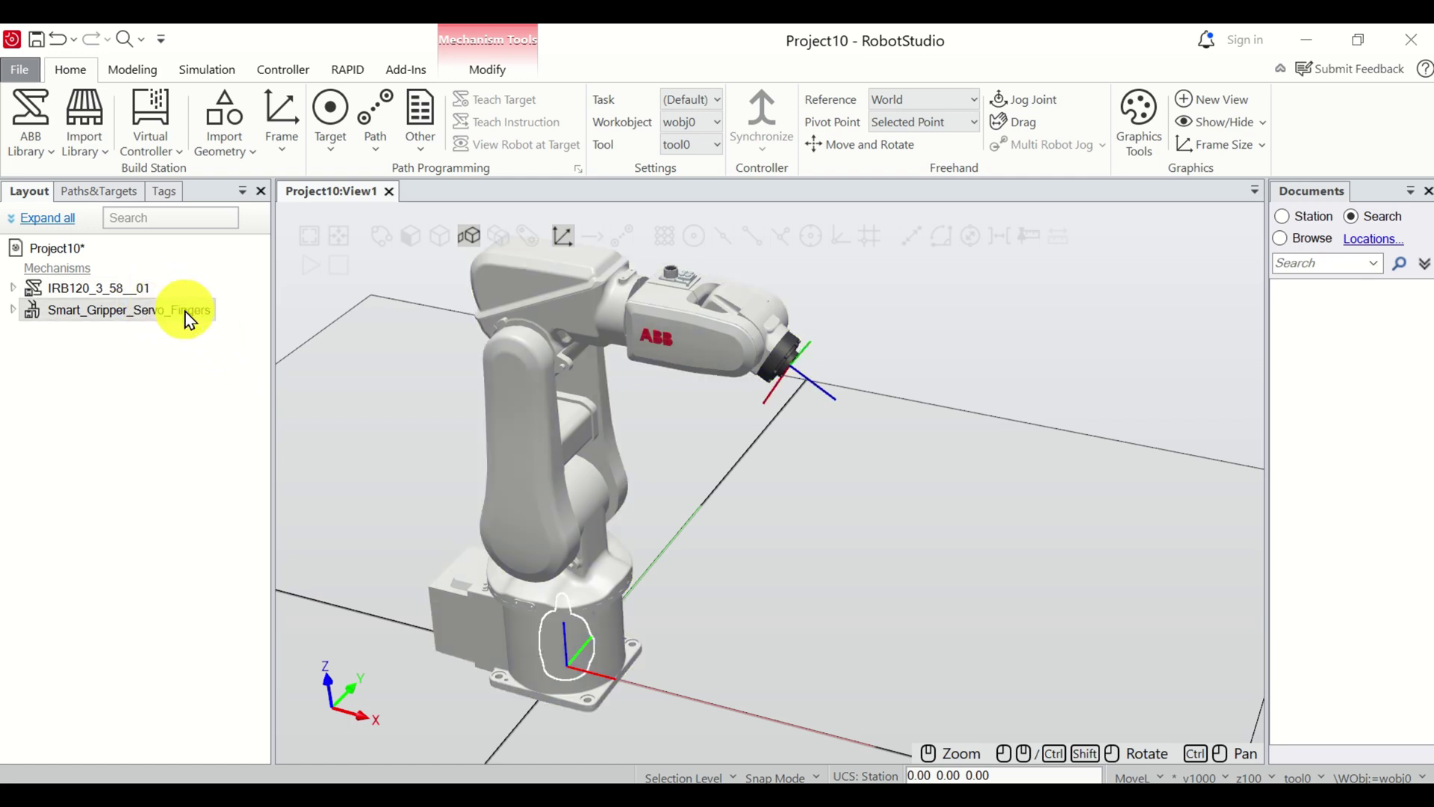
Attach Smart_Gripper_Servo_Fingers to IRB120_3_58__01 from its Layout context menu.
right_click(144, 320)
scroll(226, 409, down, 2)
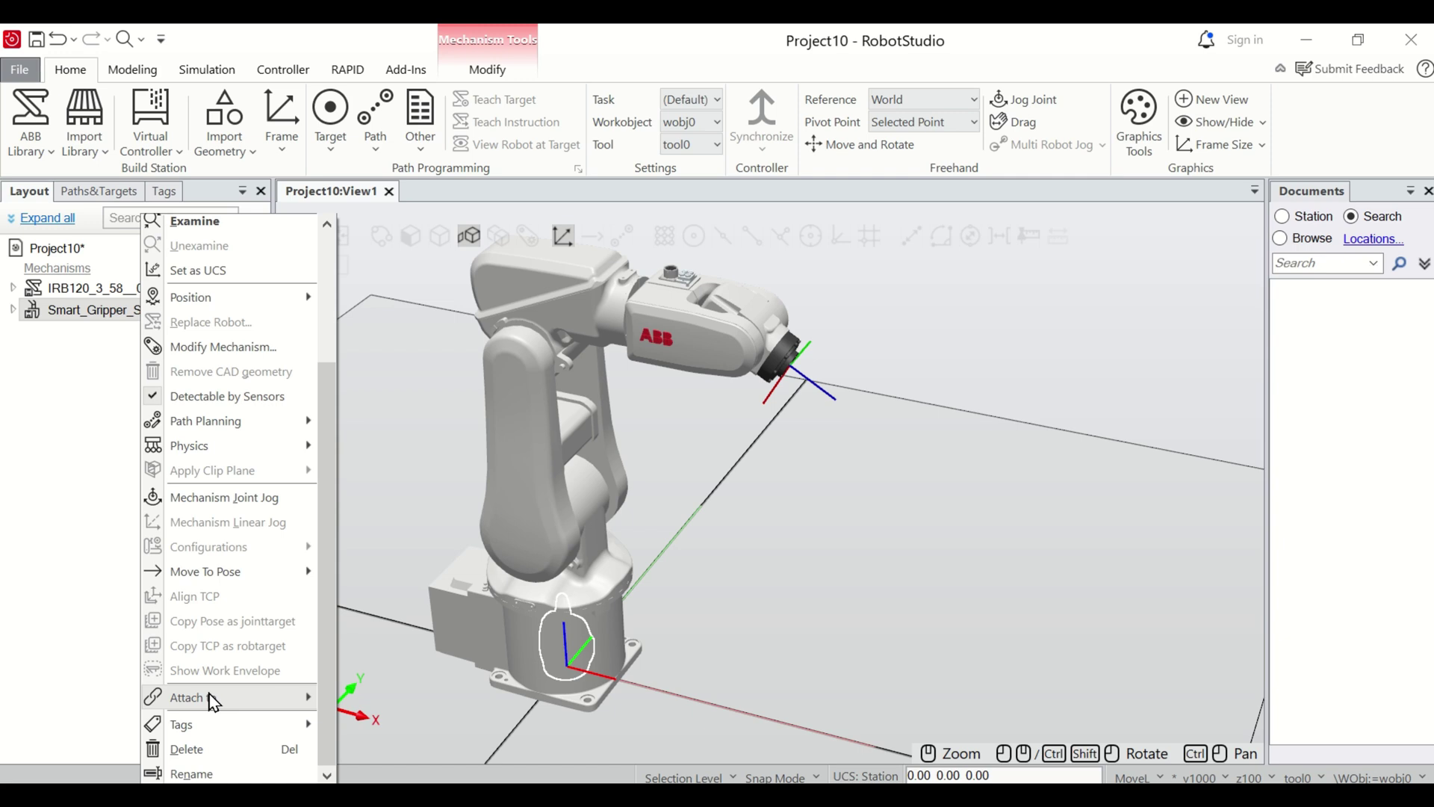
mouse_move(214, 705)
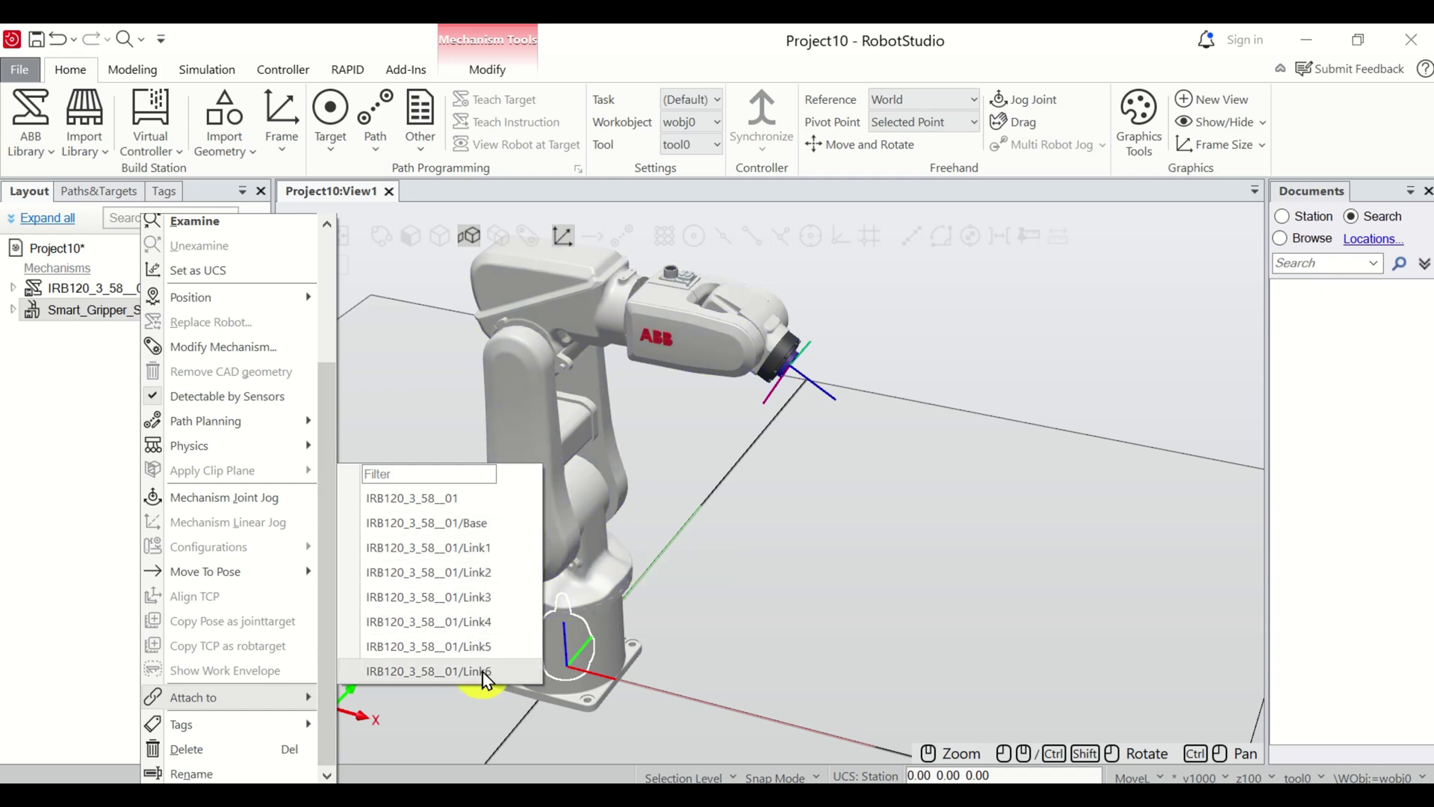
click(446, 498)
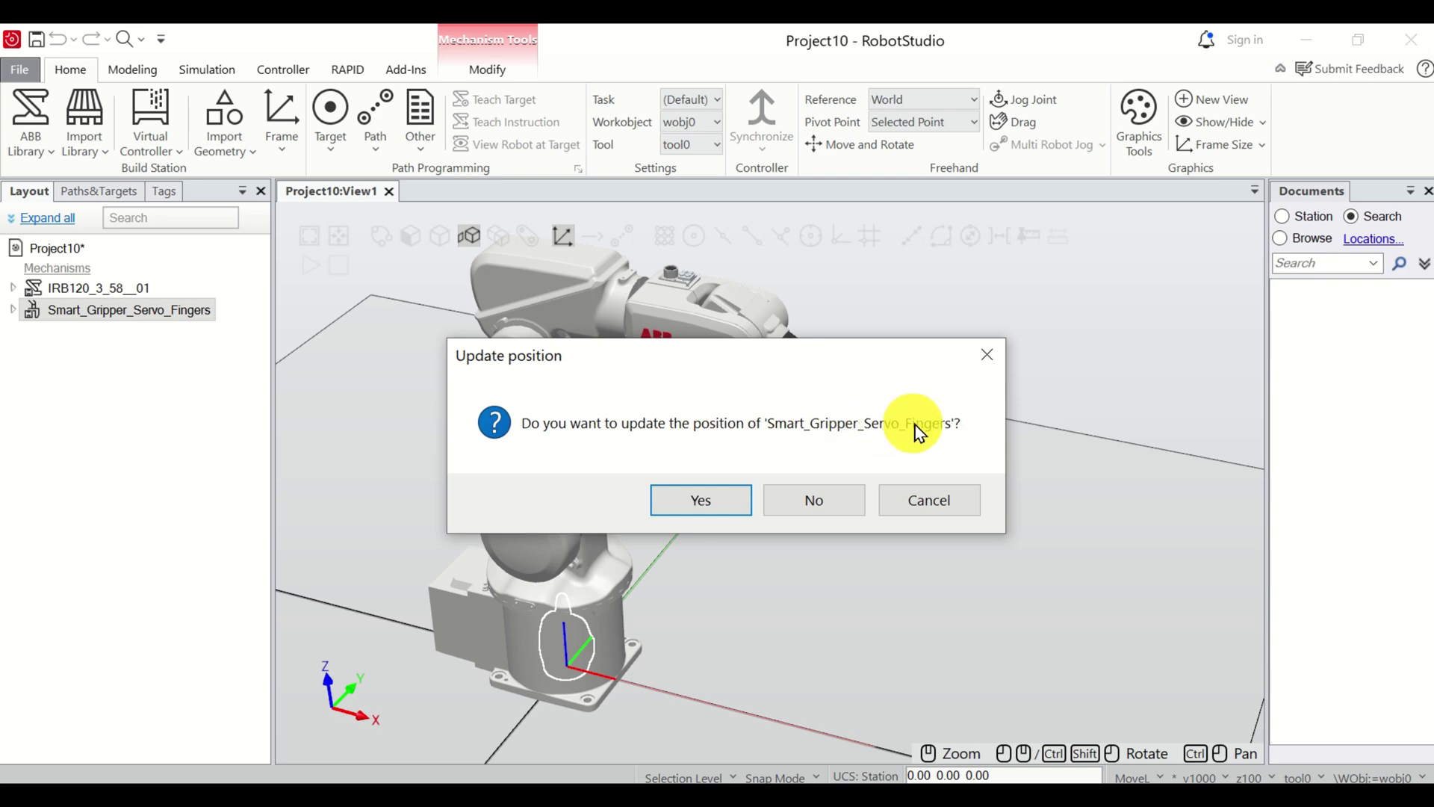
Accept the position update so the gripper mounts on the robot flange, then inspect it.
click(714, 508)
scroll(888, 418, up, 5)
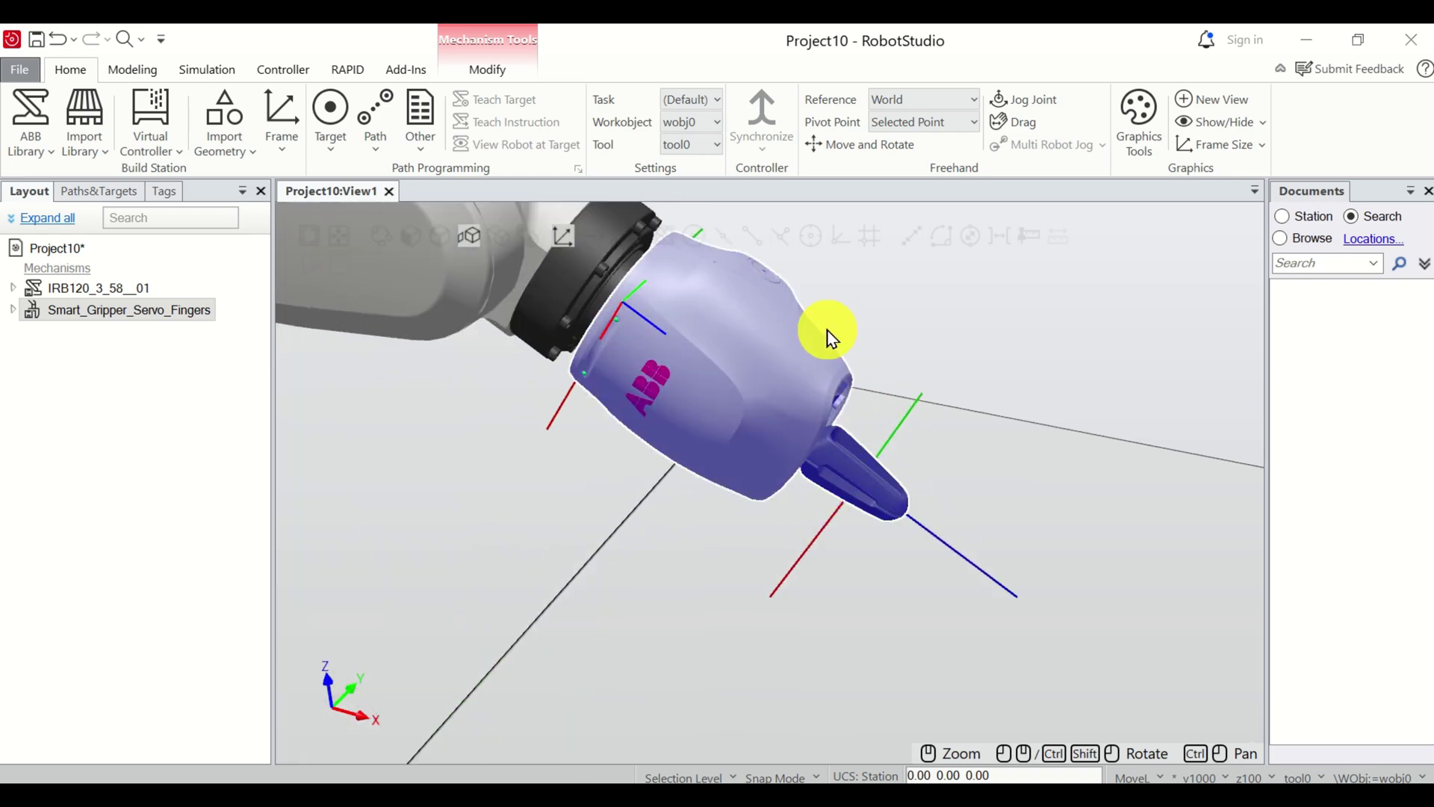
scroll(871, 291, down, 5)
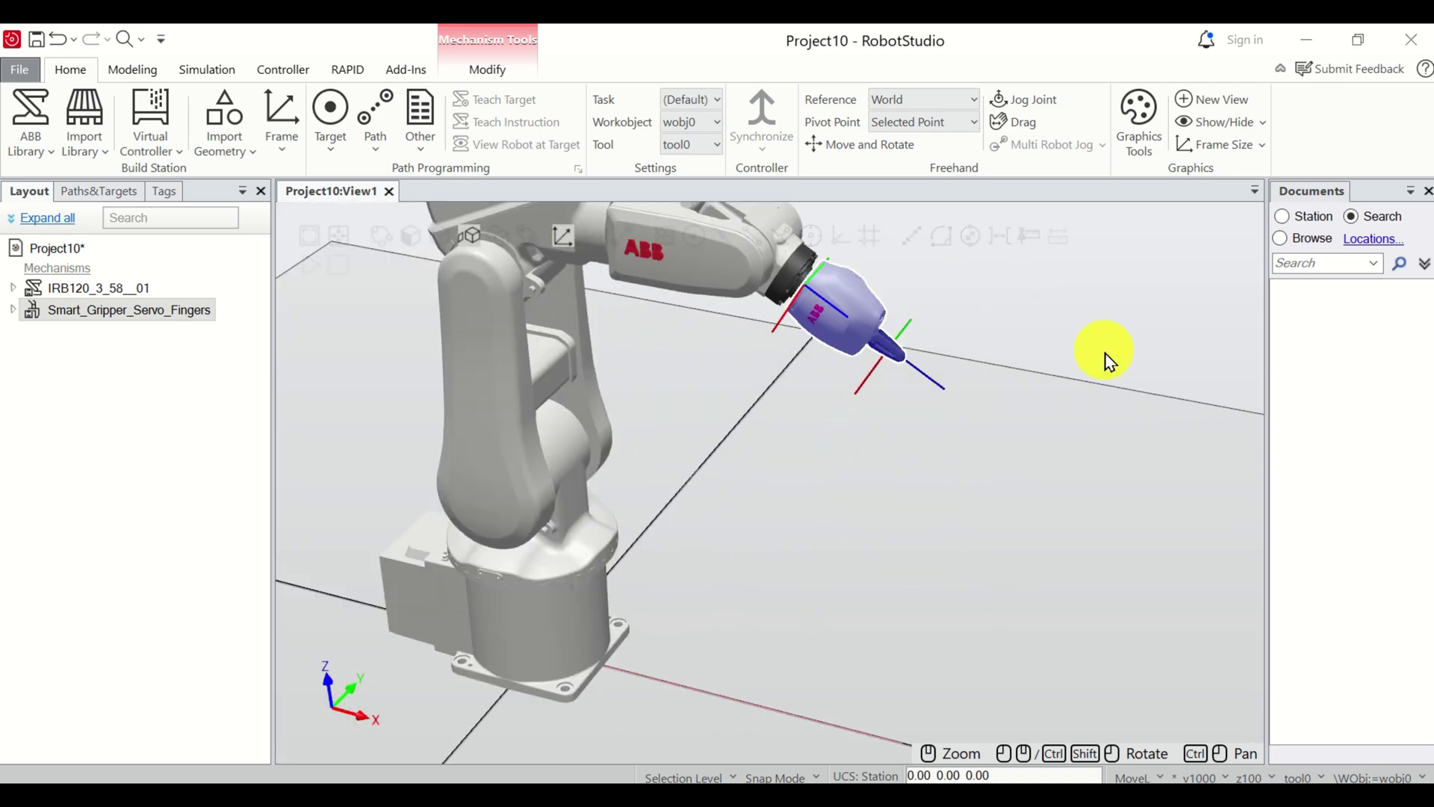
scroll(1083, 351, down, 3)
ctrl+shift+drag(1050, 342, 1016, 359)
scroll(739, 512, up, 3)
scroll(822, 517, up, 2)
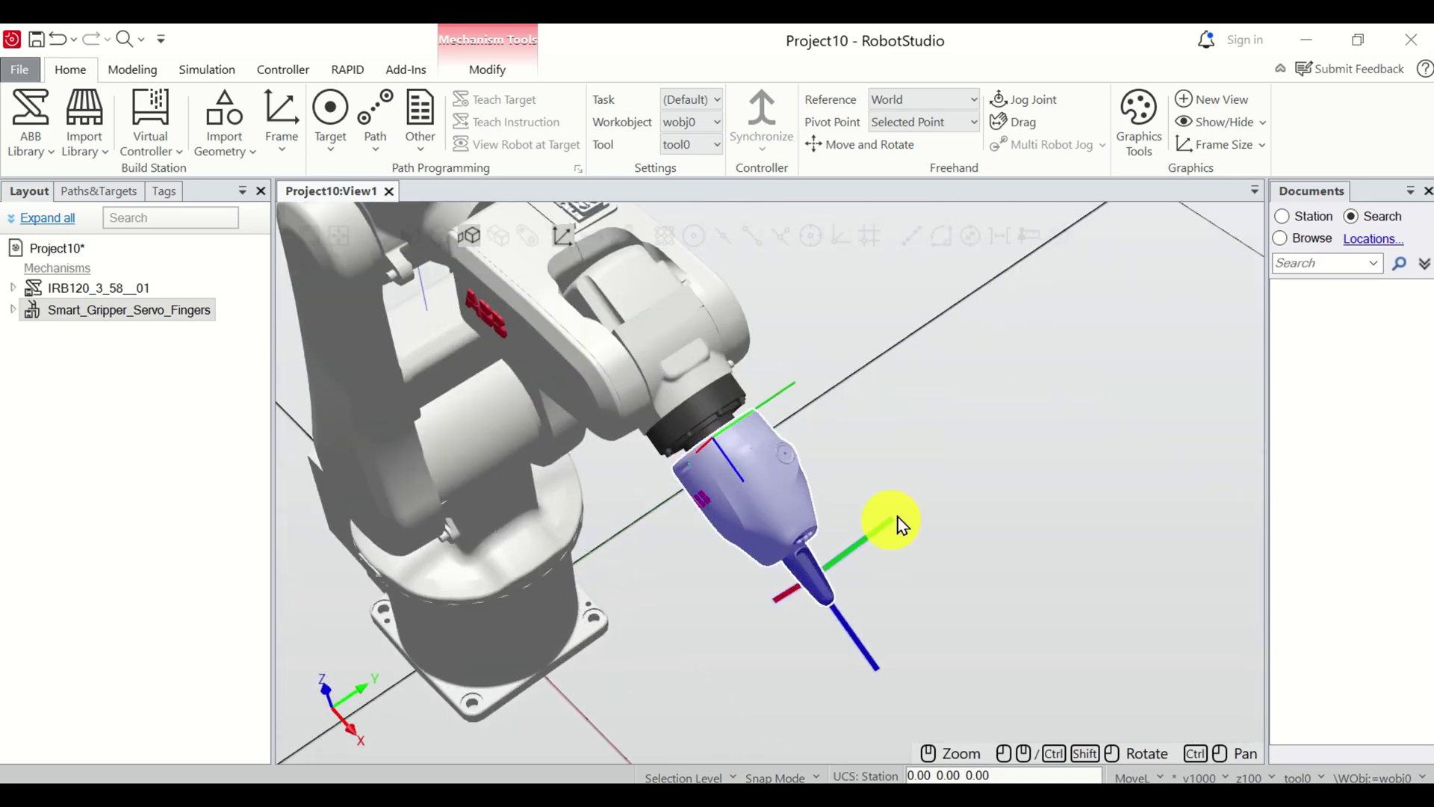
ctrl+shift+drag(909, 481, 945, 473)
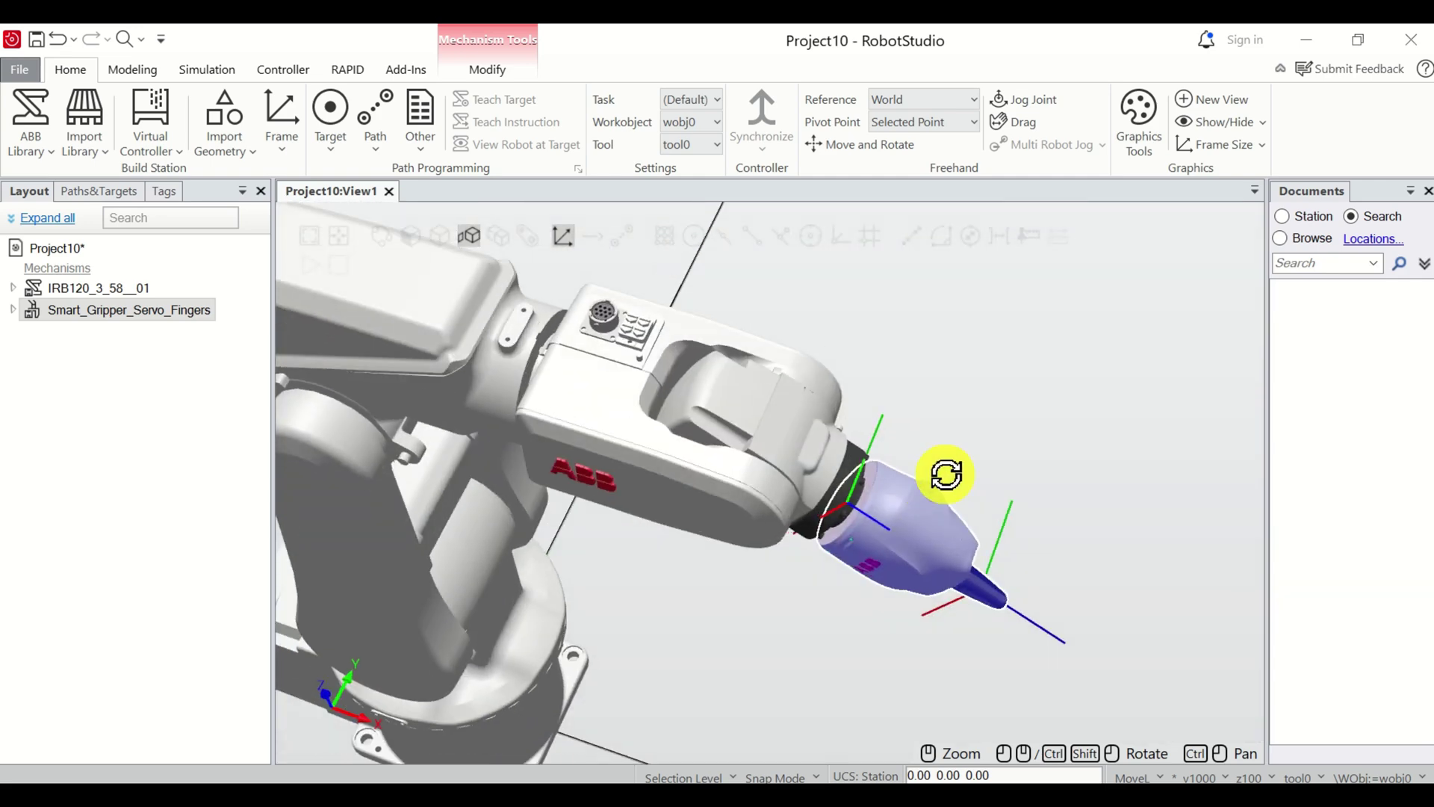
scroll(1136, 505, down, 5)
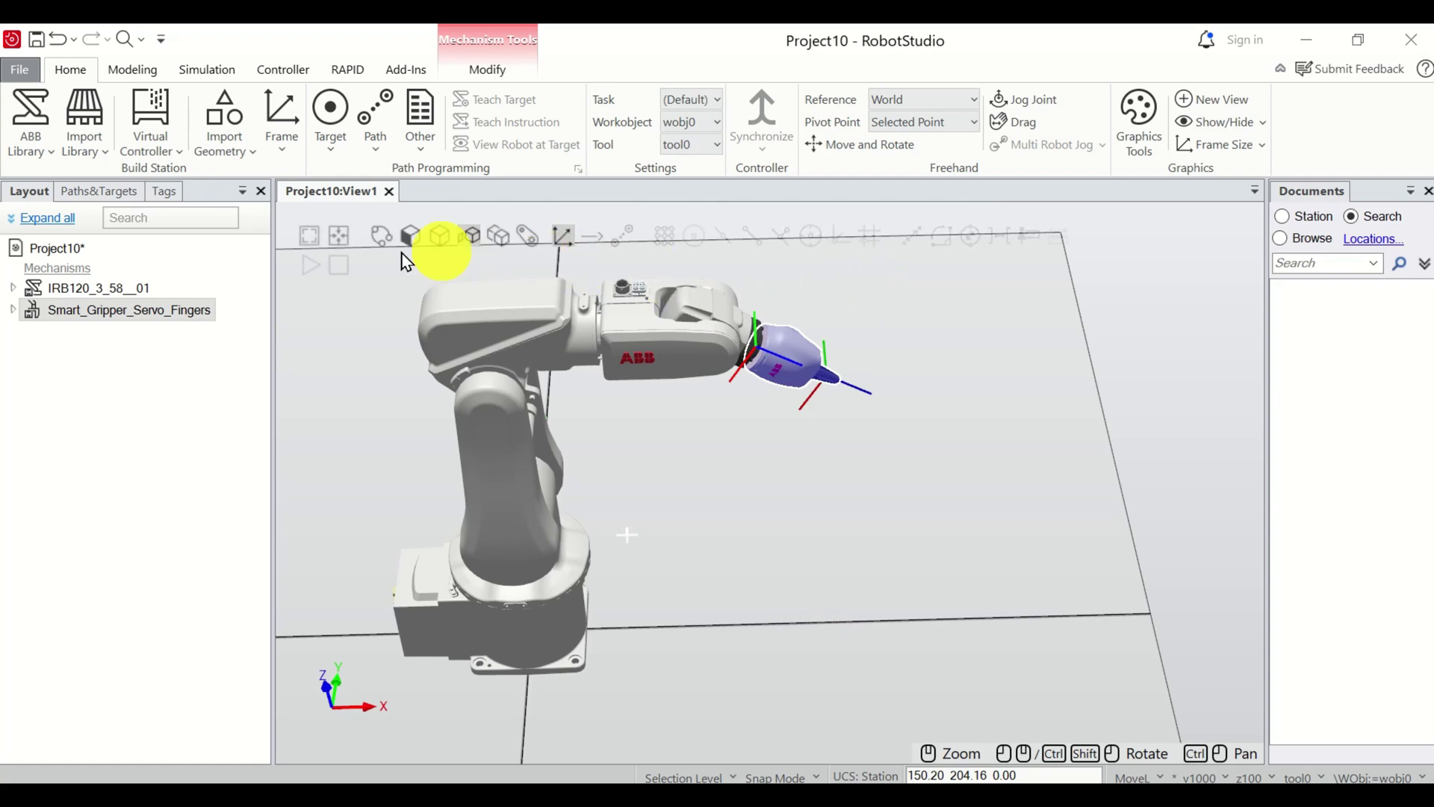
Create virtual controller Controller1 from the layout with default name, IRB120 mechanism and RobotWare 6.15.
click(184, 153)
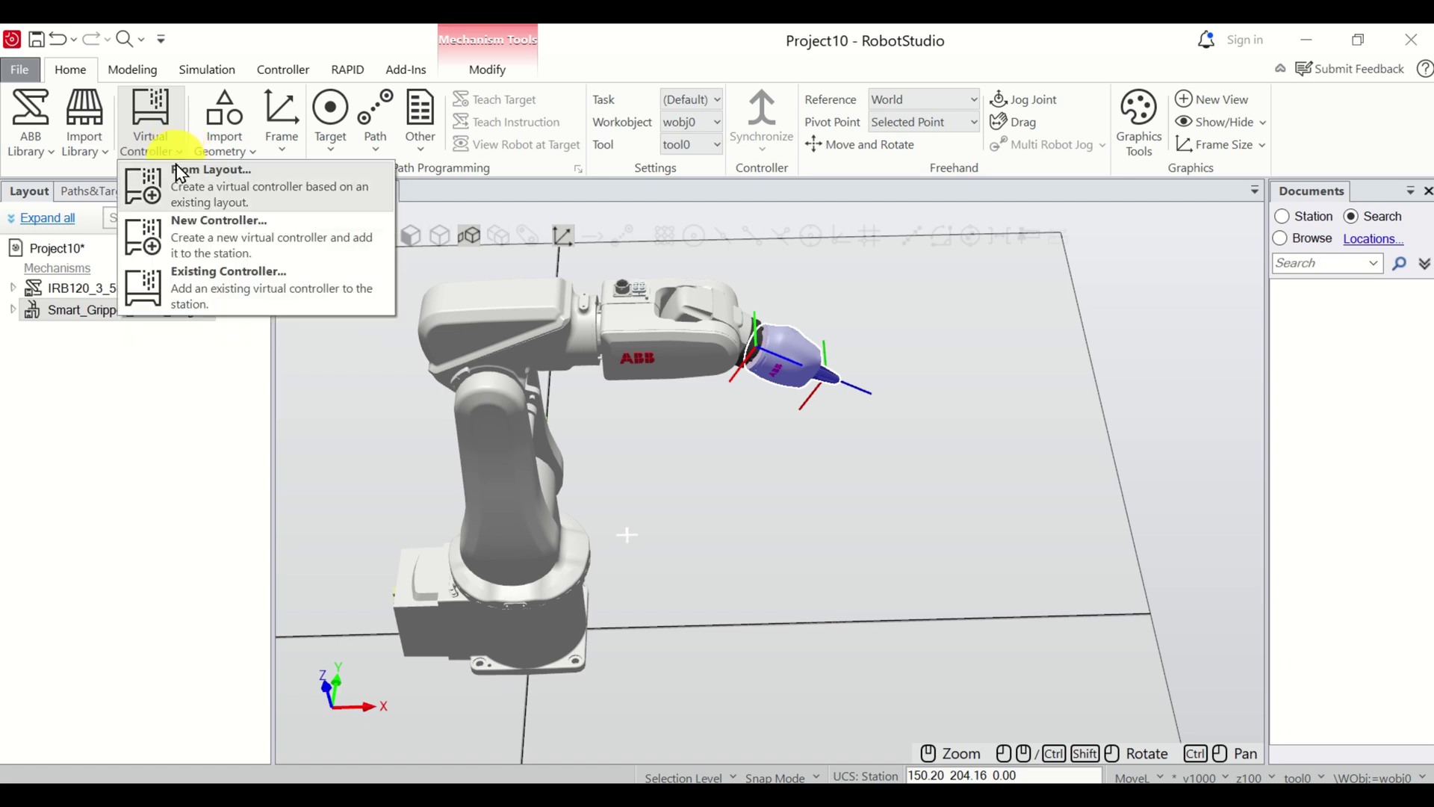
click(221, 200)
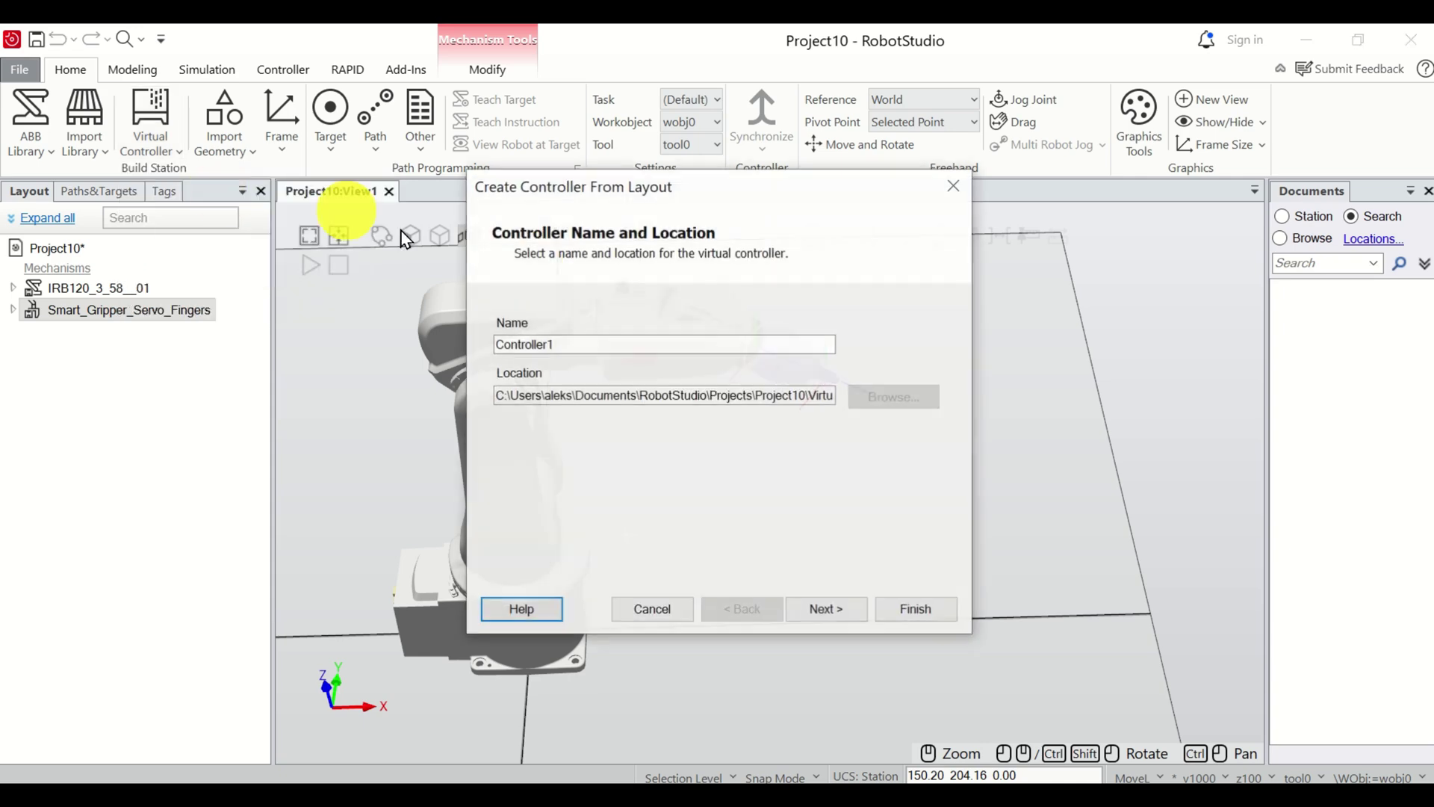
click(824, 613)
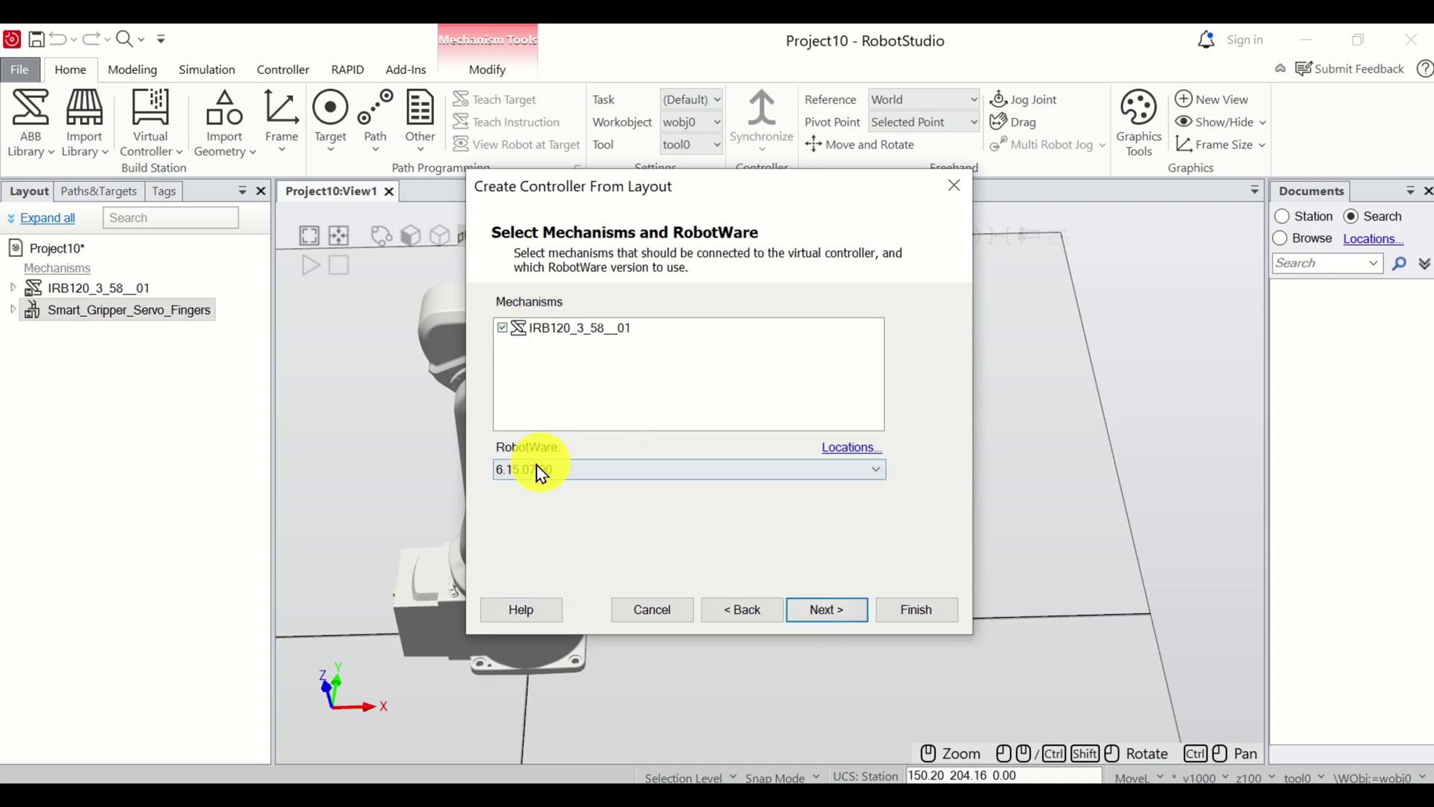
click(831, 614)
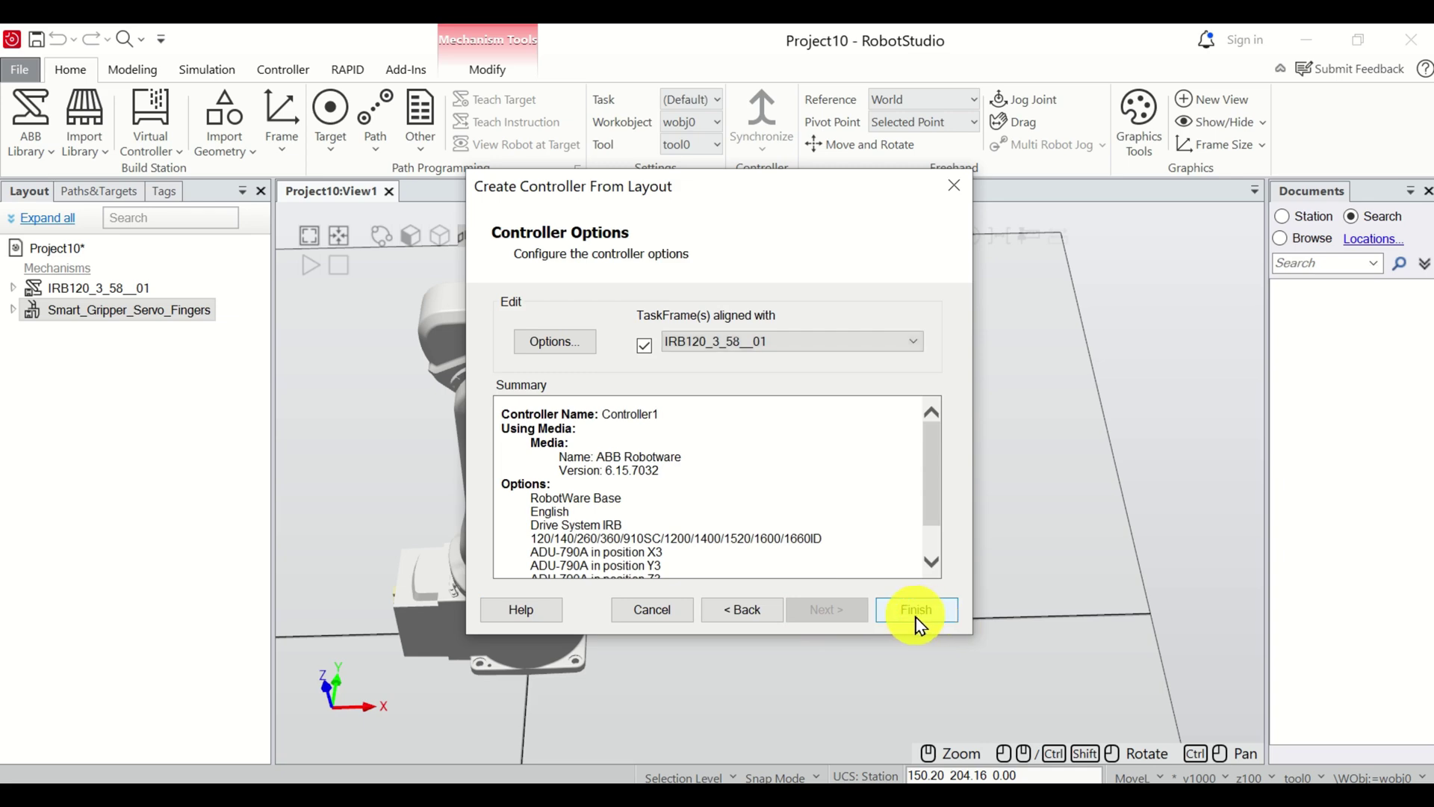
click(920, 614)
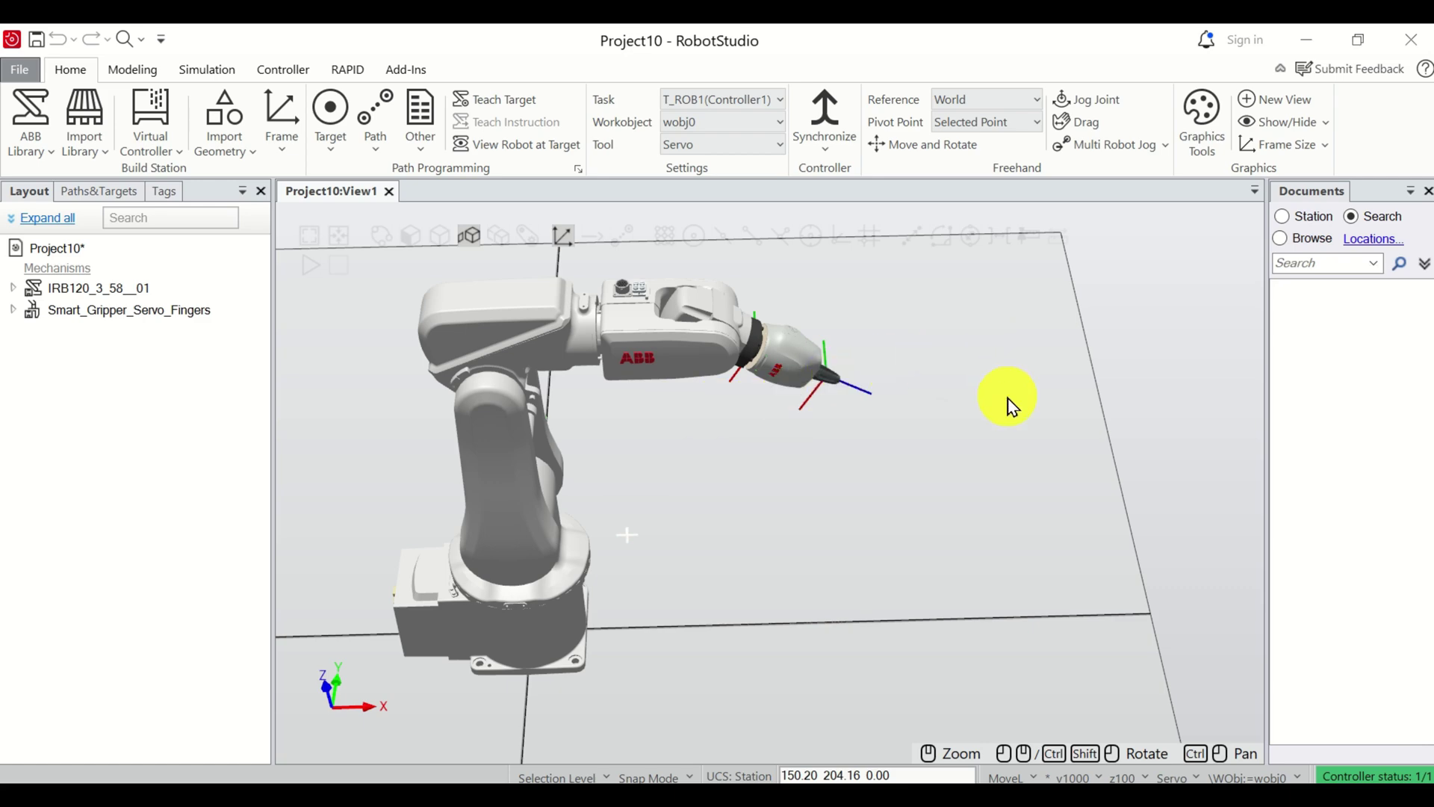
Orbit the view and bring up the MoveL instruction template choices.
ctrl+shift+drag(1008, 407, 954, 422)
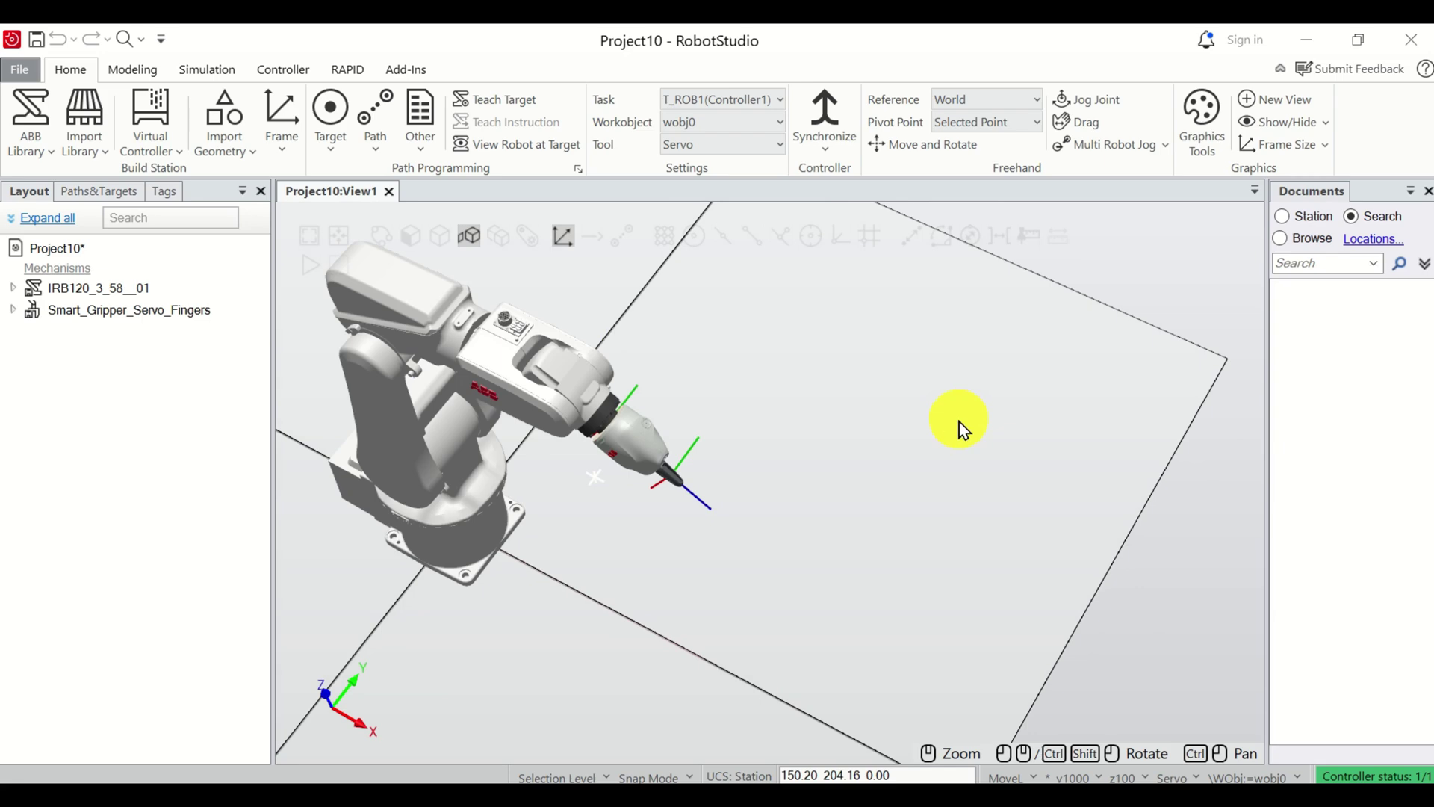
click(1015, 779)
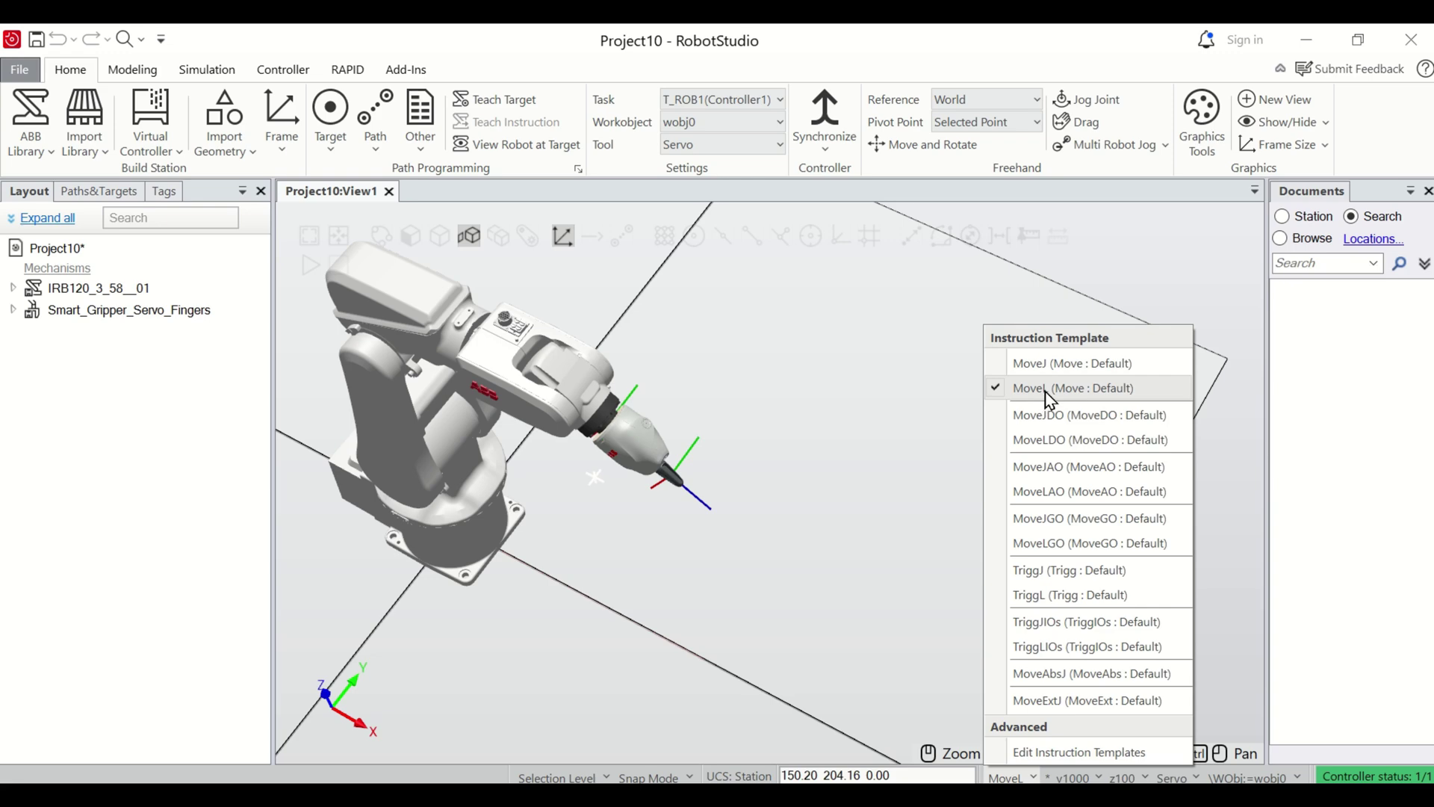
Set the MoveL instruction template to speed v150 and zone fine.
click(1047, 395)
click(1145, 768)
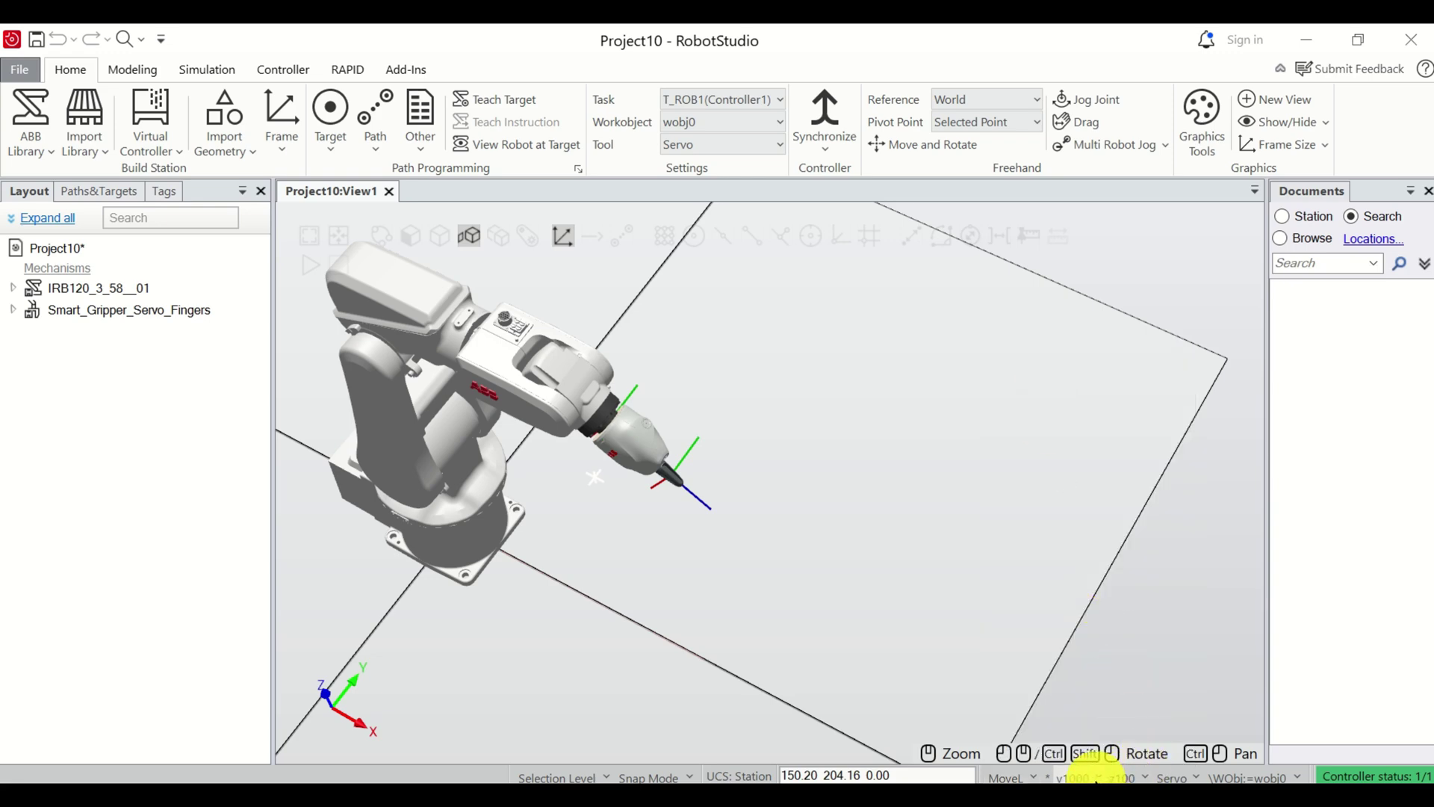
click(1092, 777)
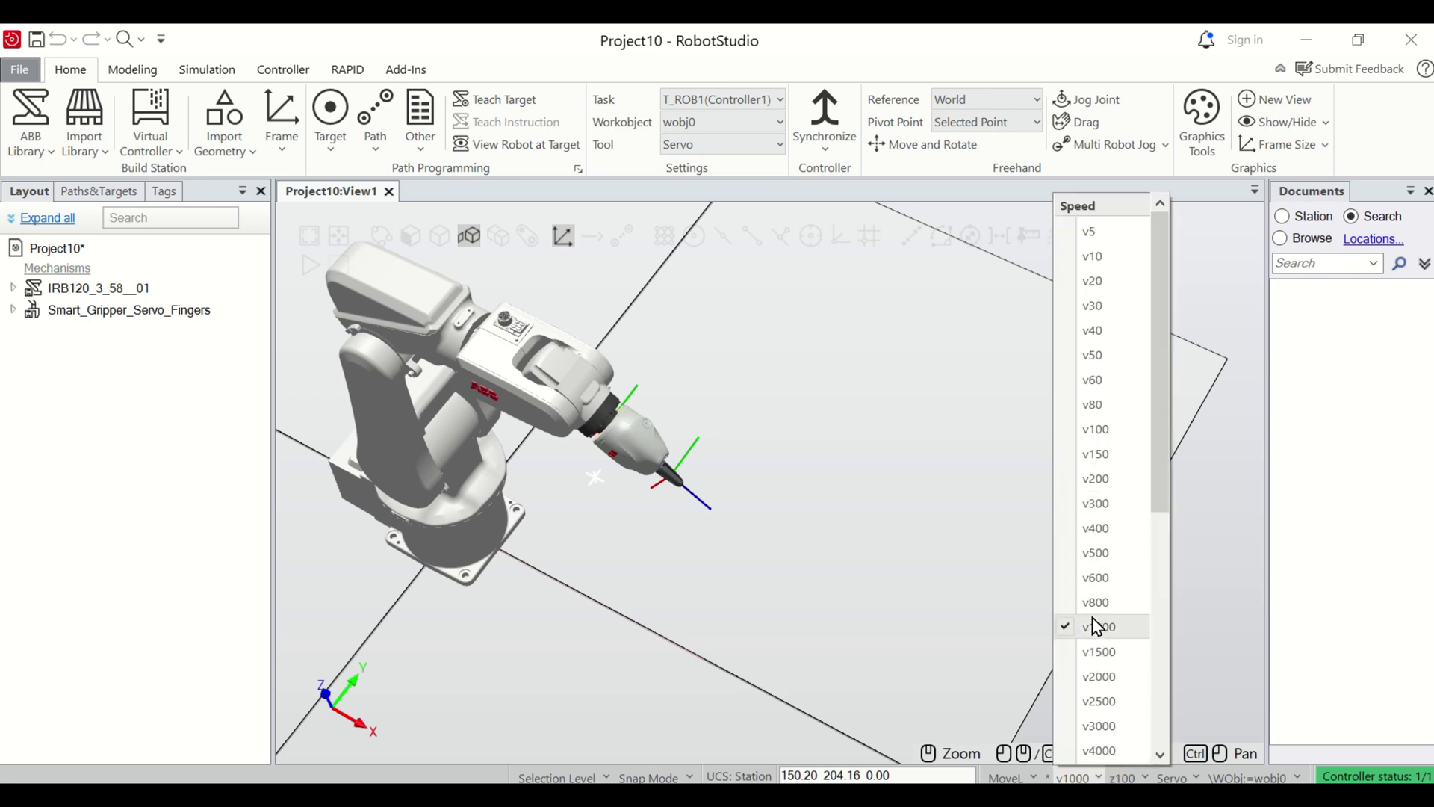
click(1113, 467)
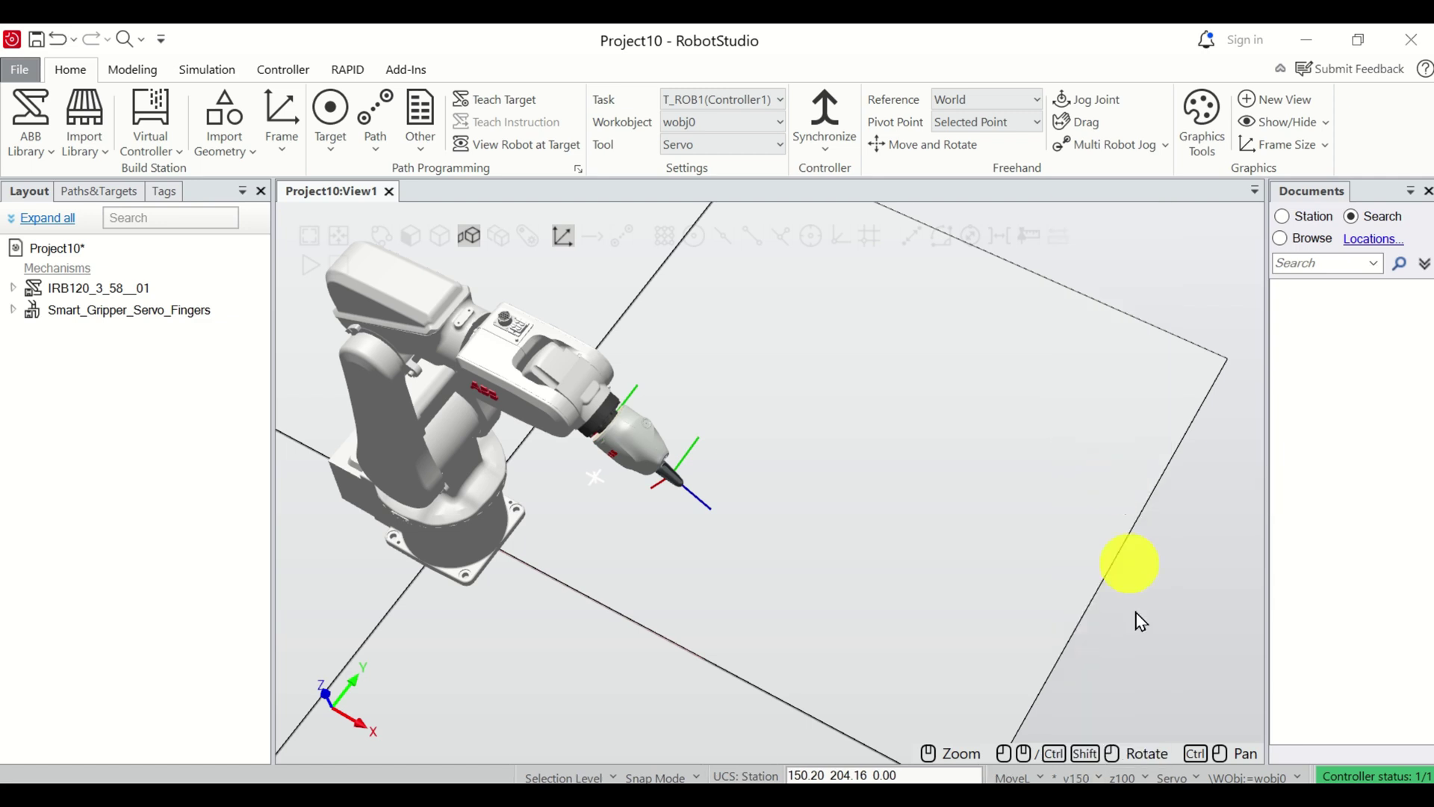
click(1143, 777)
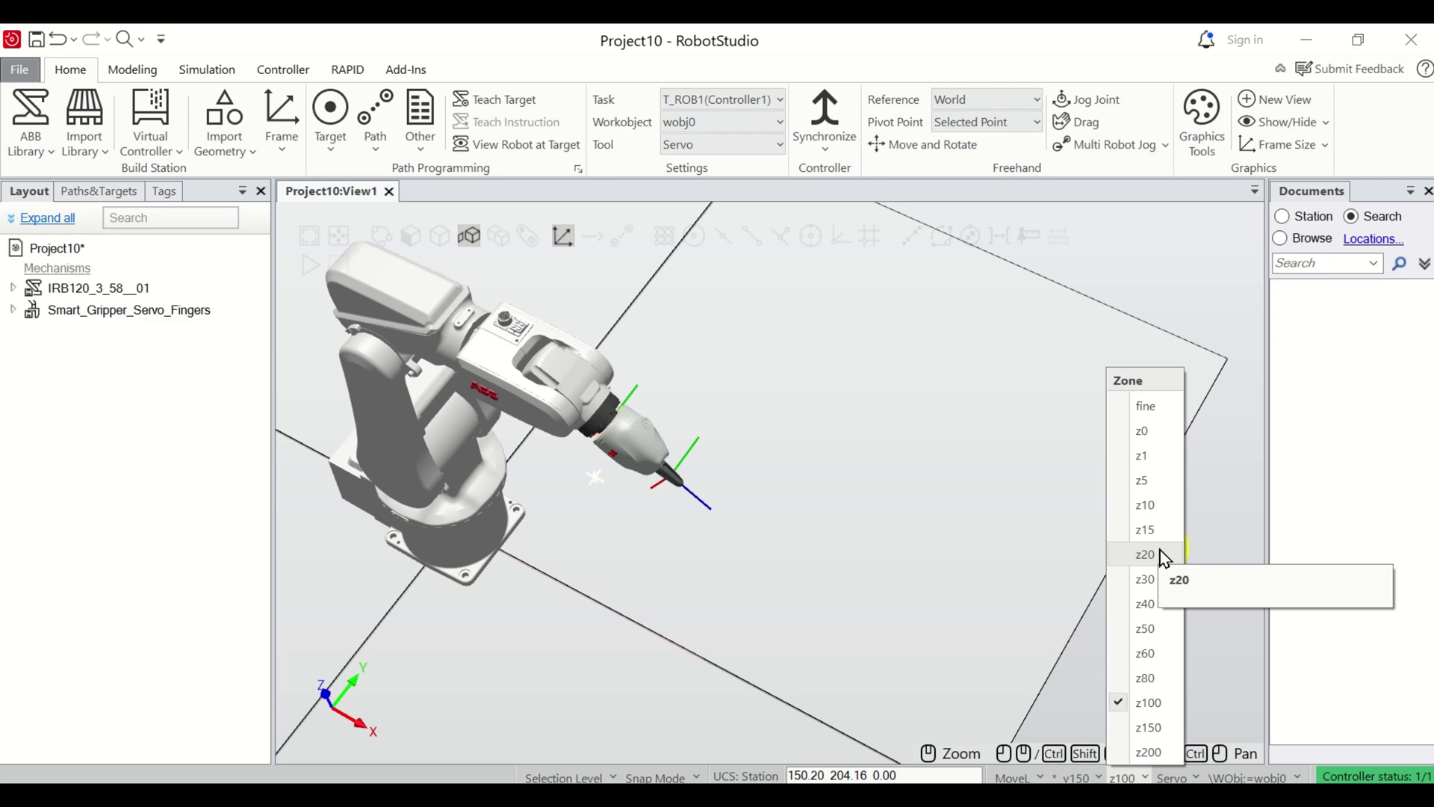
click(1143, 407)
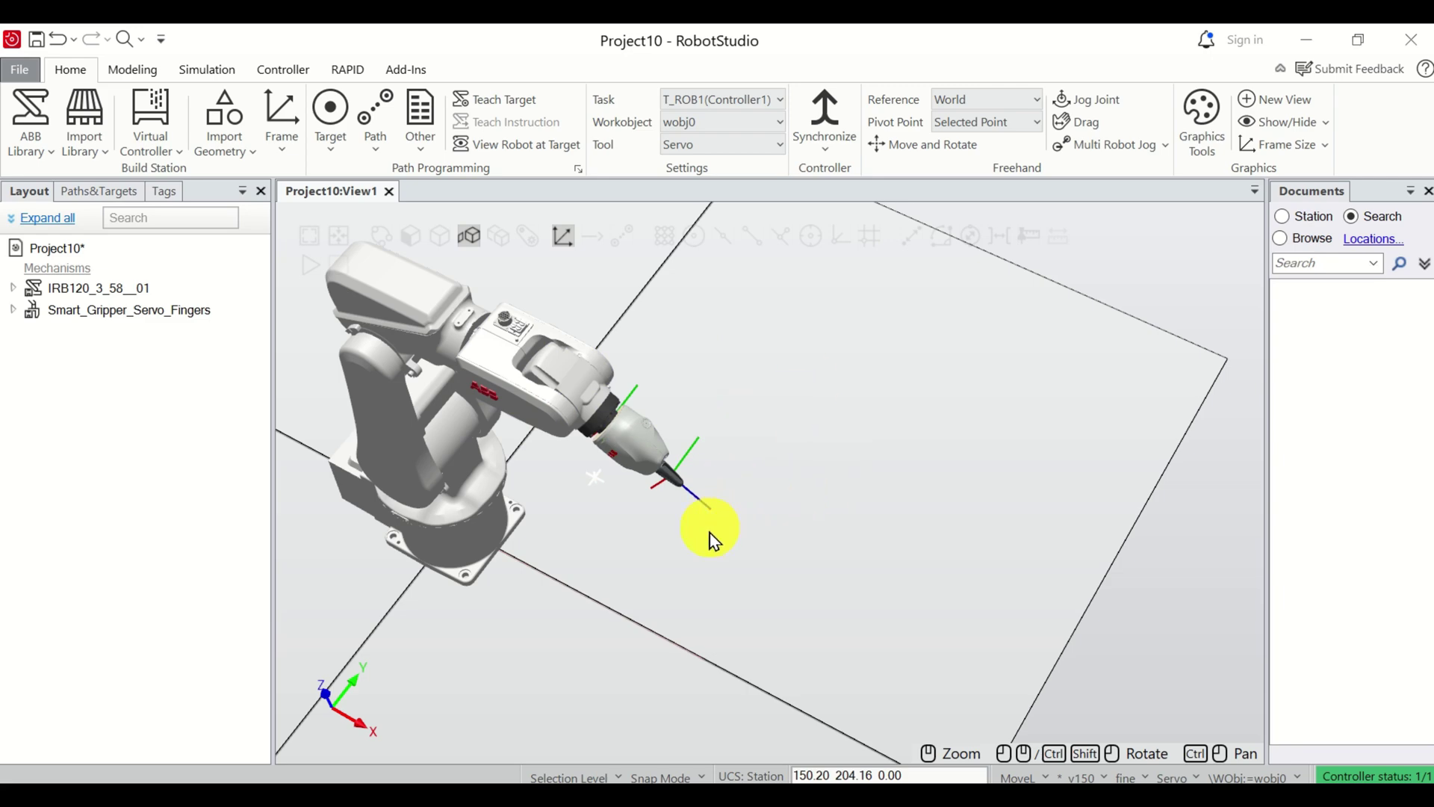
Center the robot, expand IRB120_3_58__01 to show Base and Link1–Link6, then show Paths&Targets.
ctrl+shift+drag(697, 545, 657, 429)
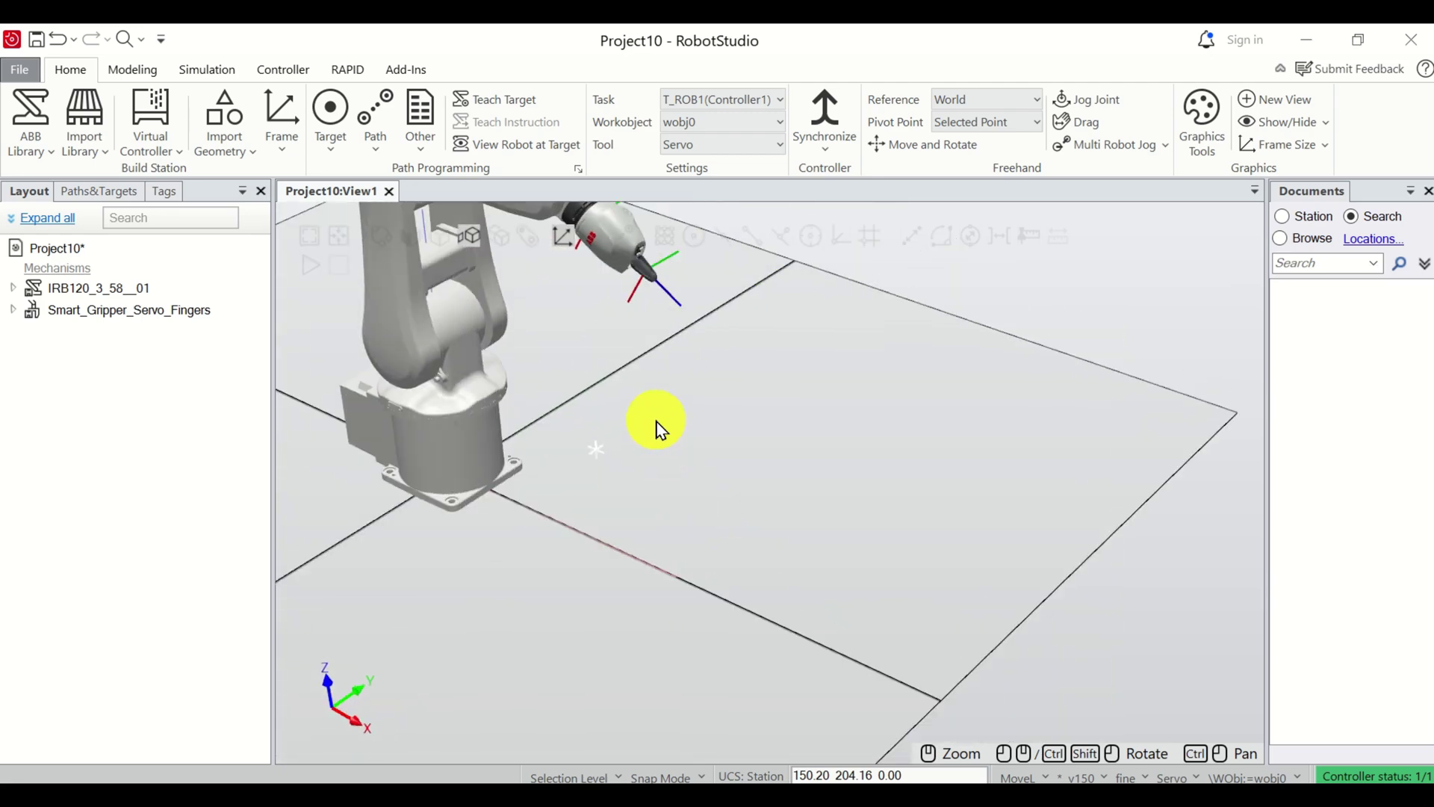
scroll(658, 429, down, 3)
scroll(666, 352, up, 3)
ctrl+drag(625, 384, 670, 423)
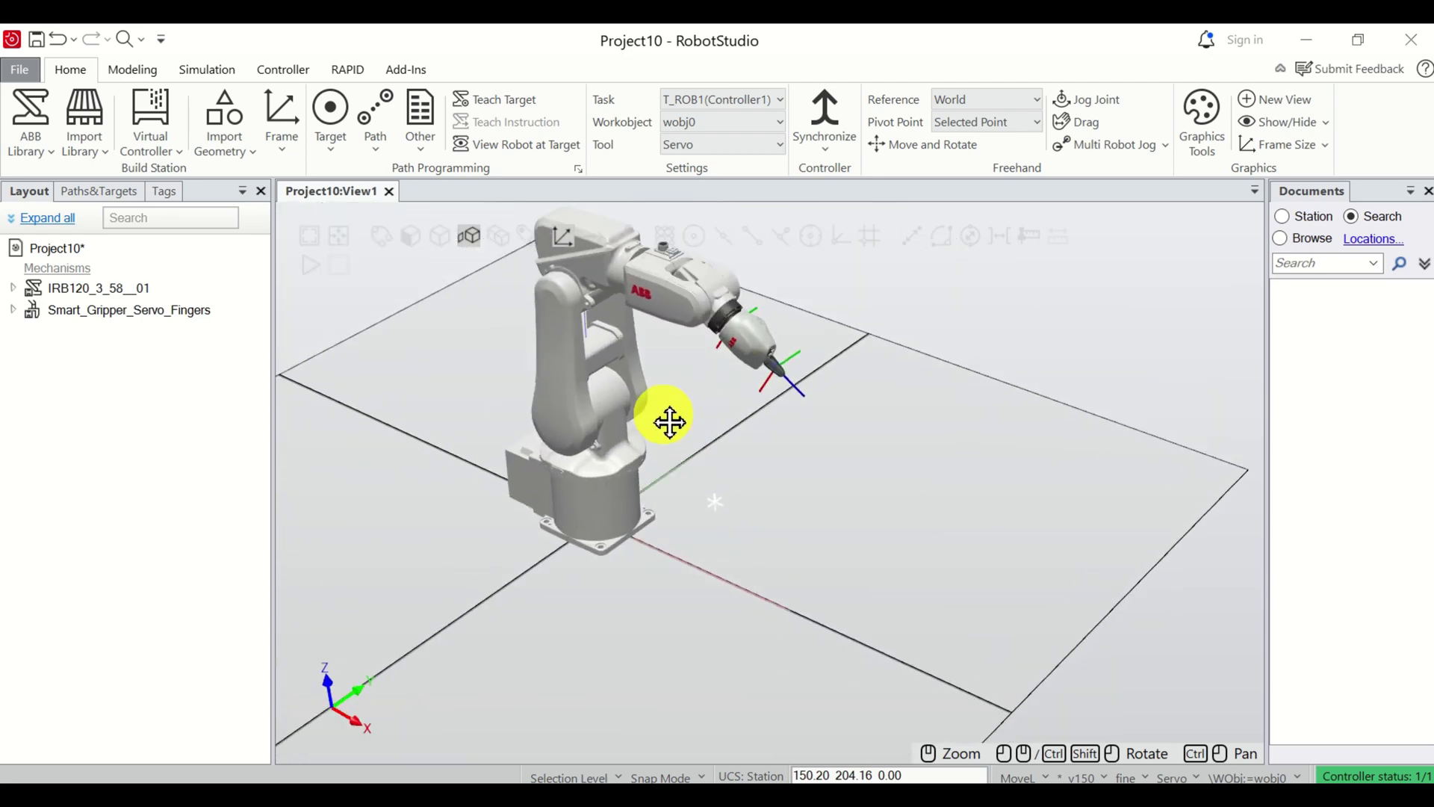
scroll(670, 423, down, 2)
scroll(682, 448, up, 3)
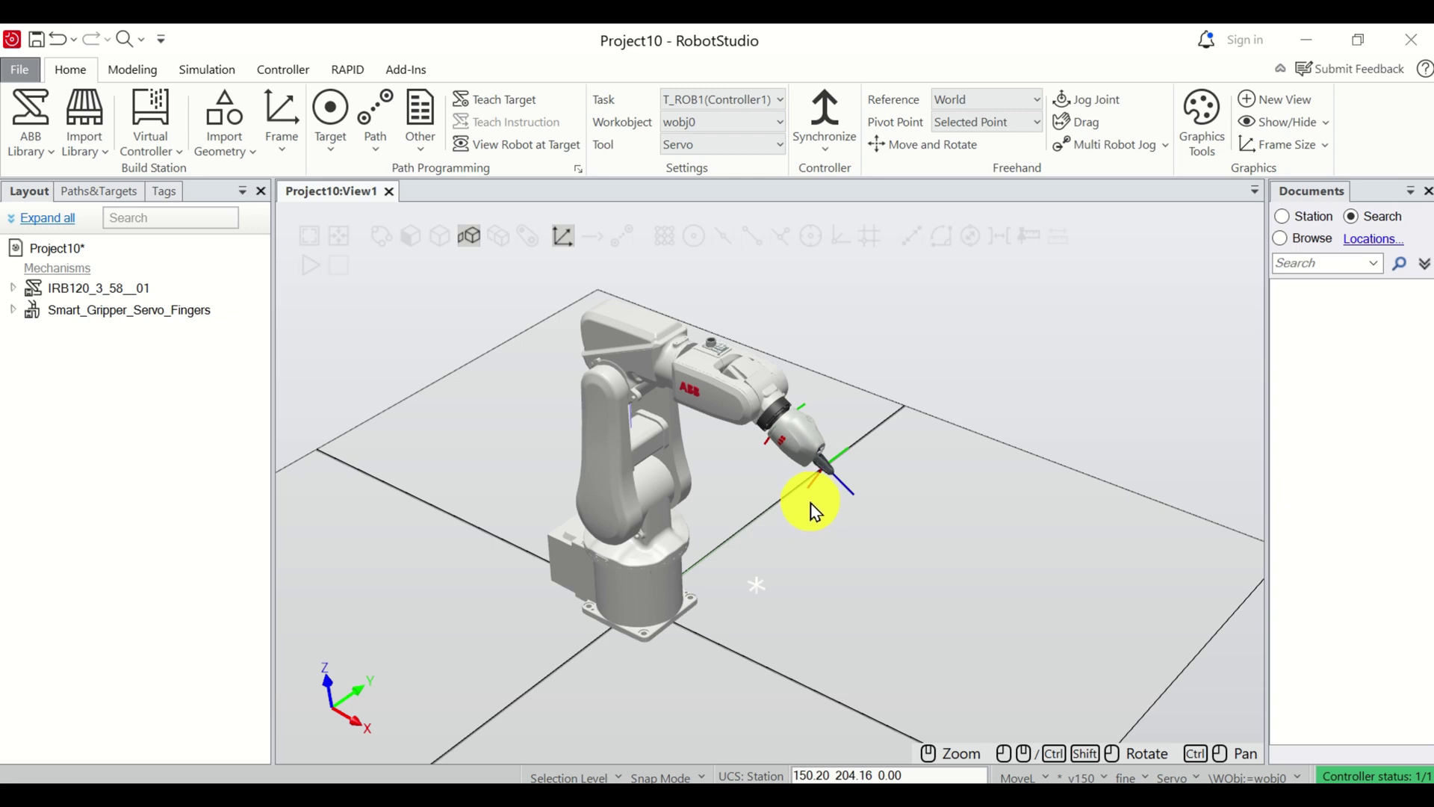
click(10, 288)
click(31, 308)
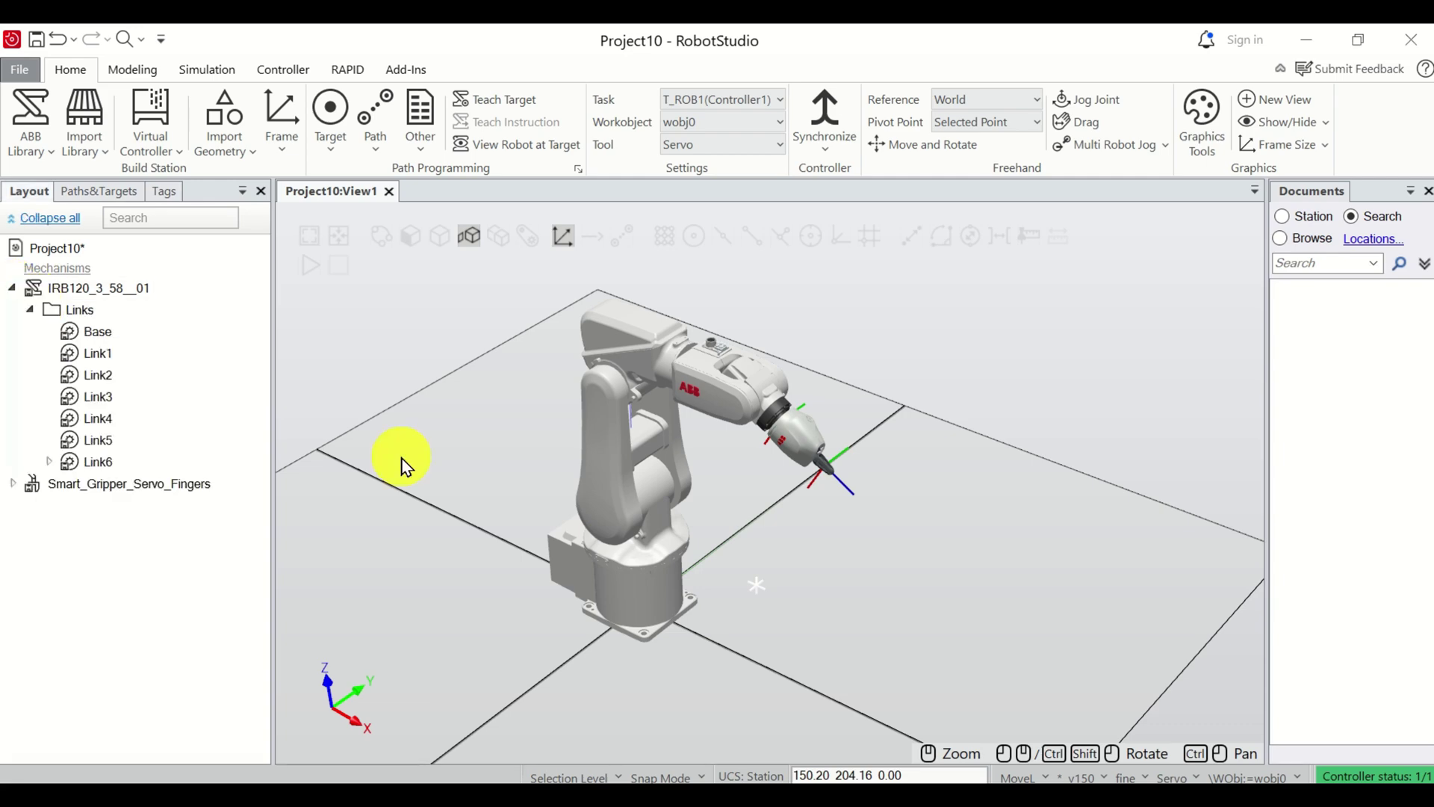
click(116, 198)
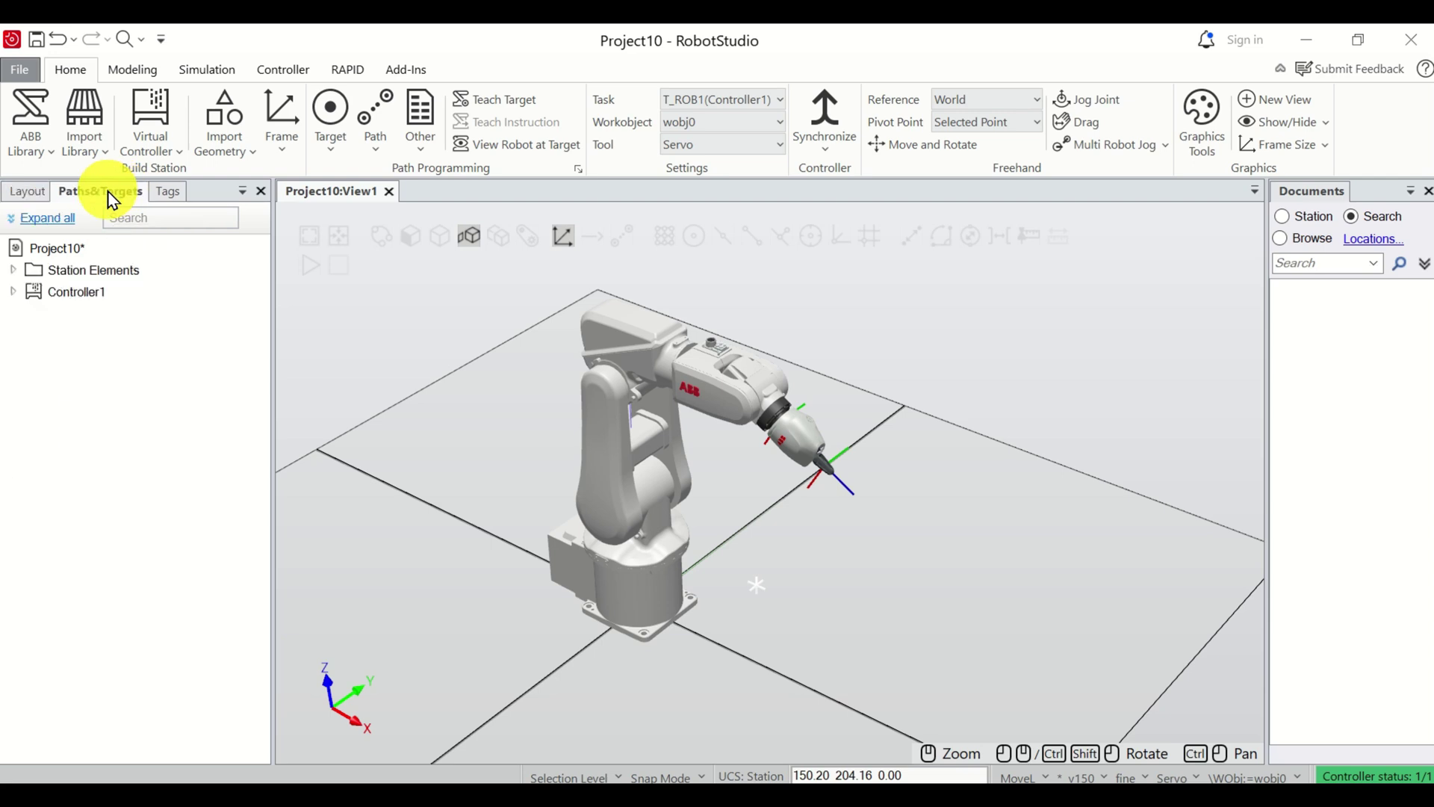
Create an empty Path_10 under T_ROB1's Paths & Procedures, show wobj0 above it, and select Path_10.
click(13, 293)
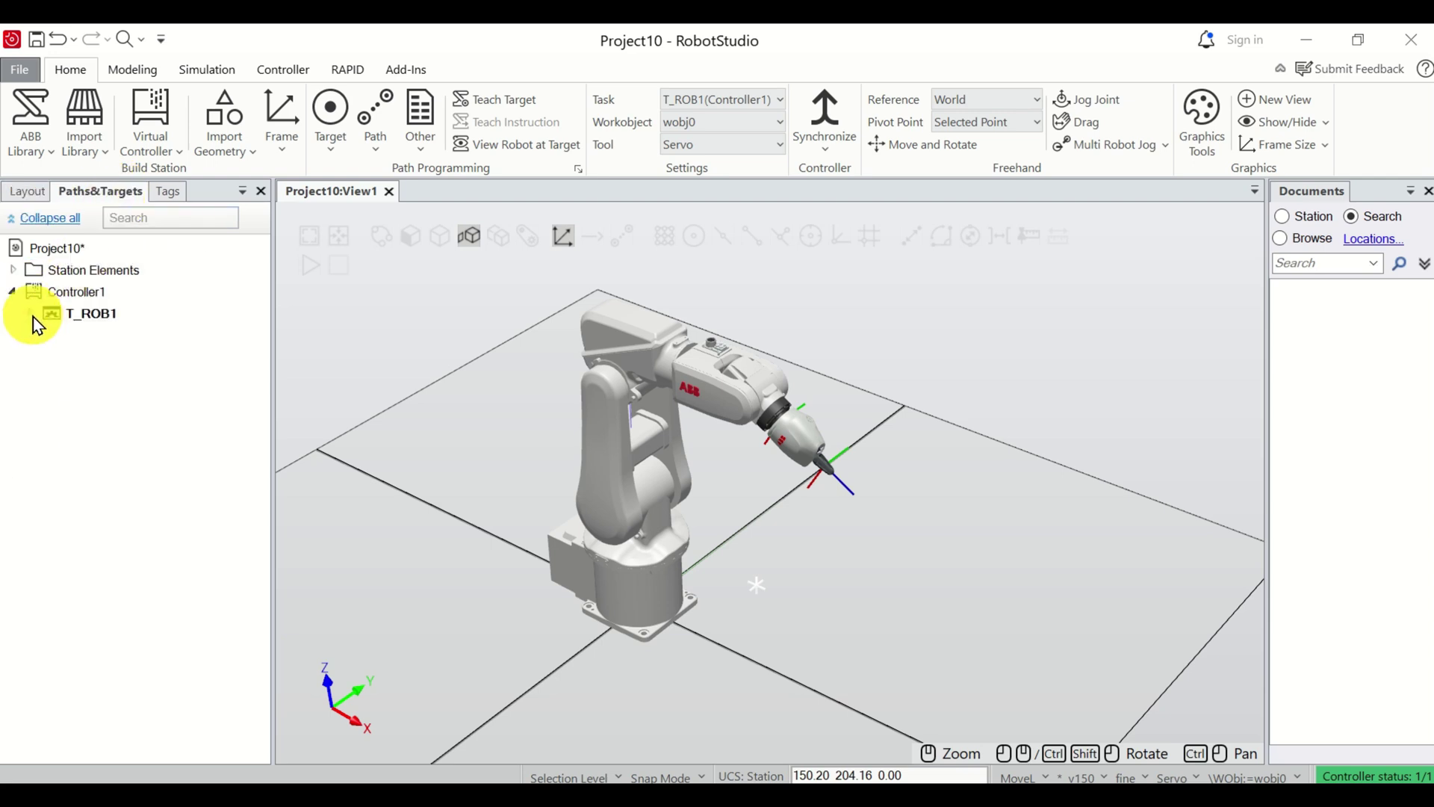
click(31, 314)
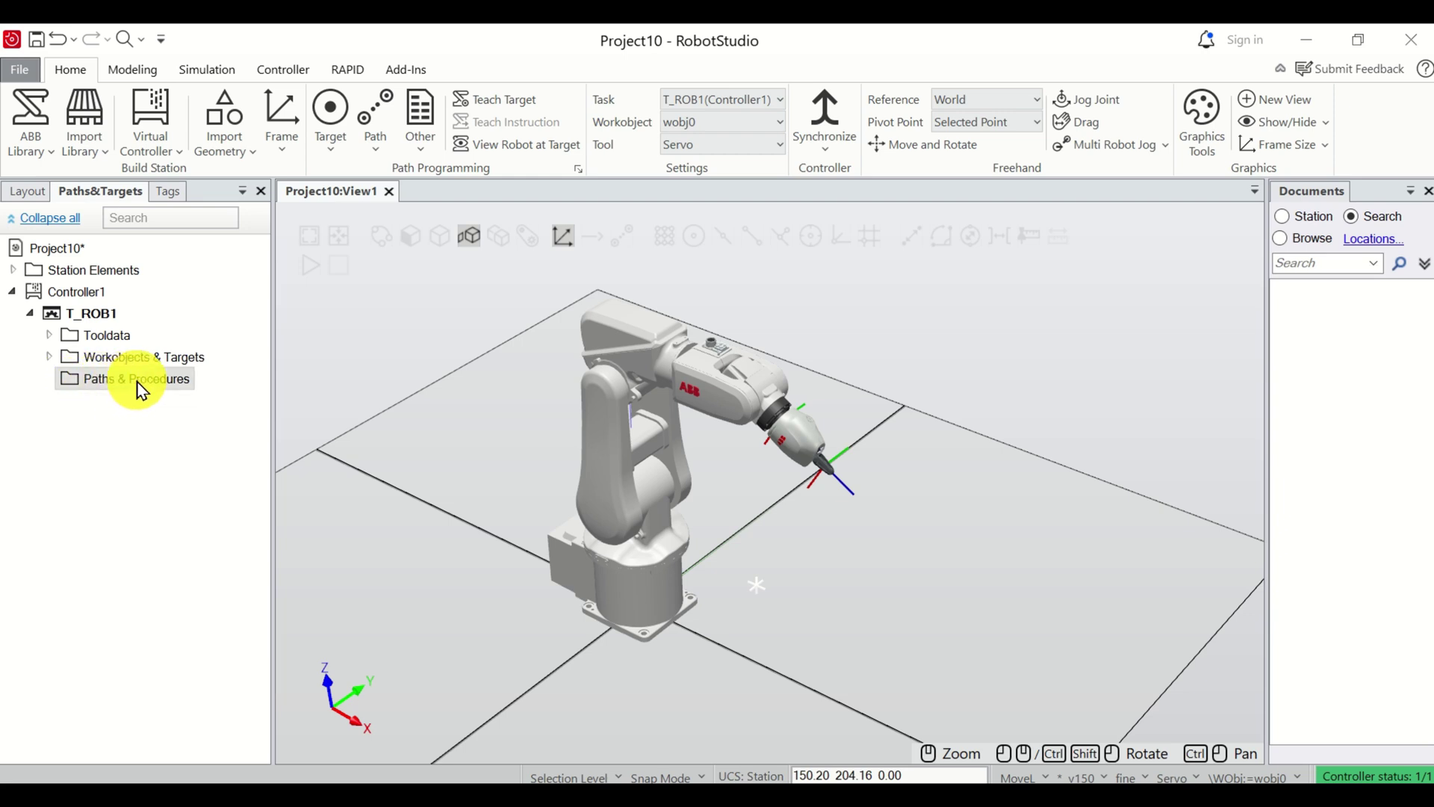
right_click(156, 384)
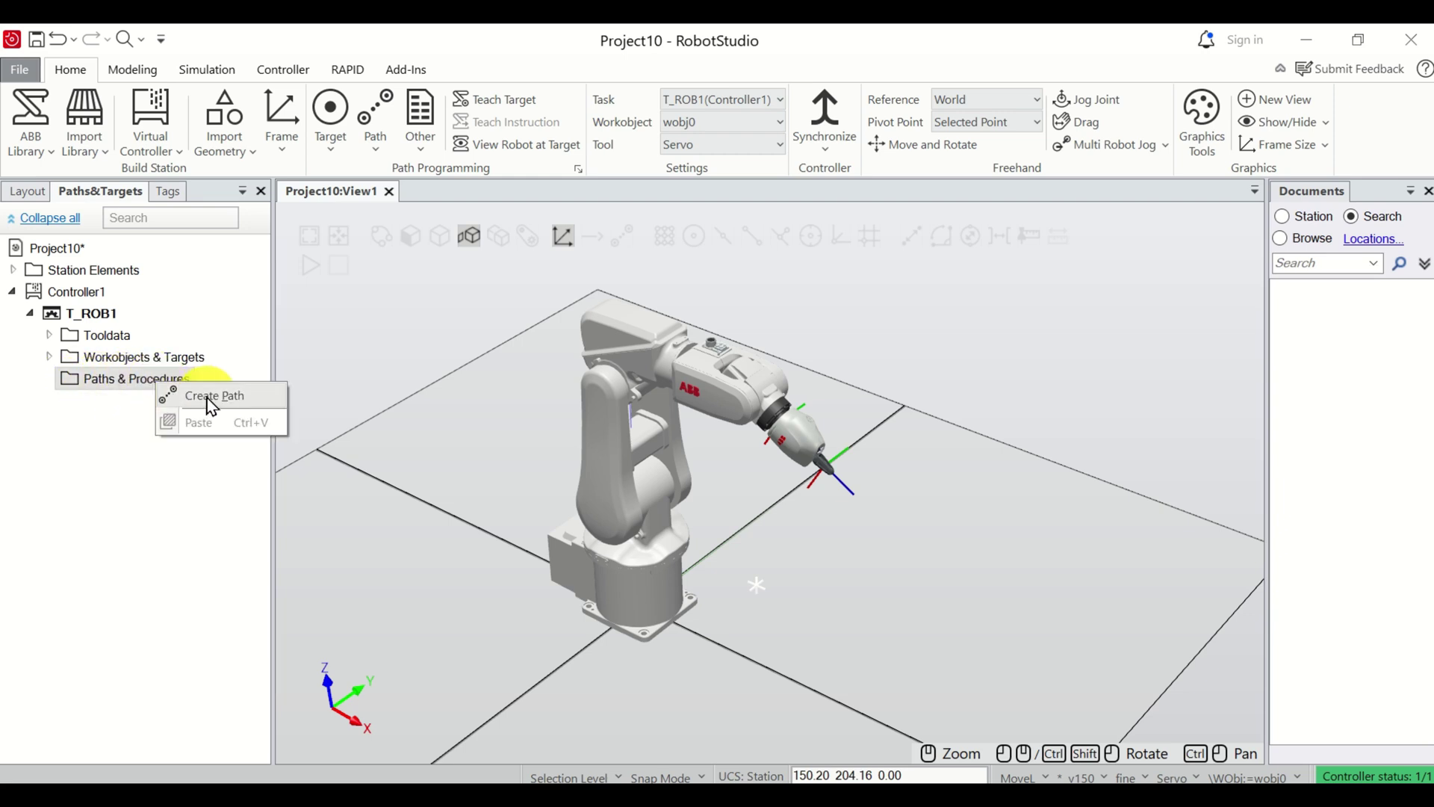
click(212, 404)
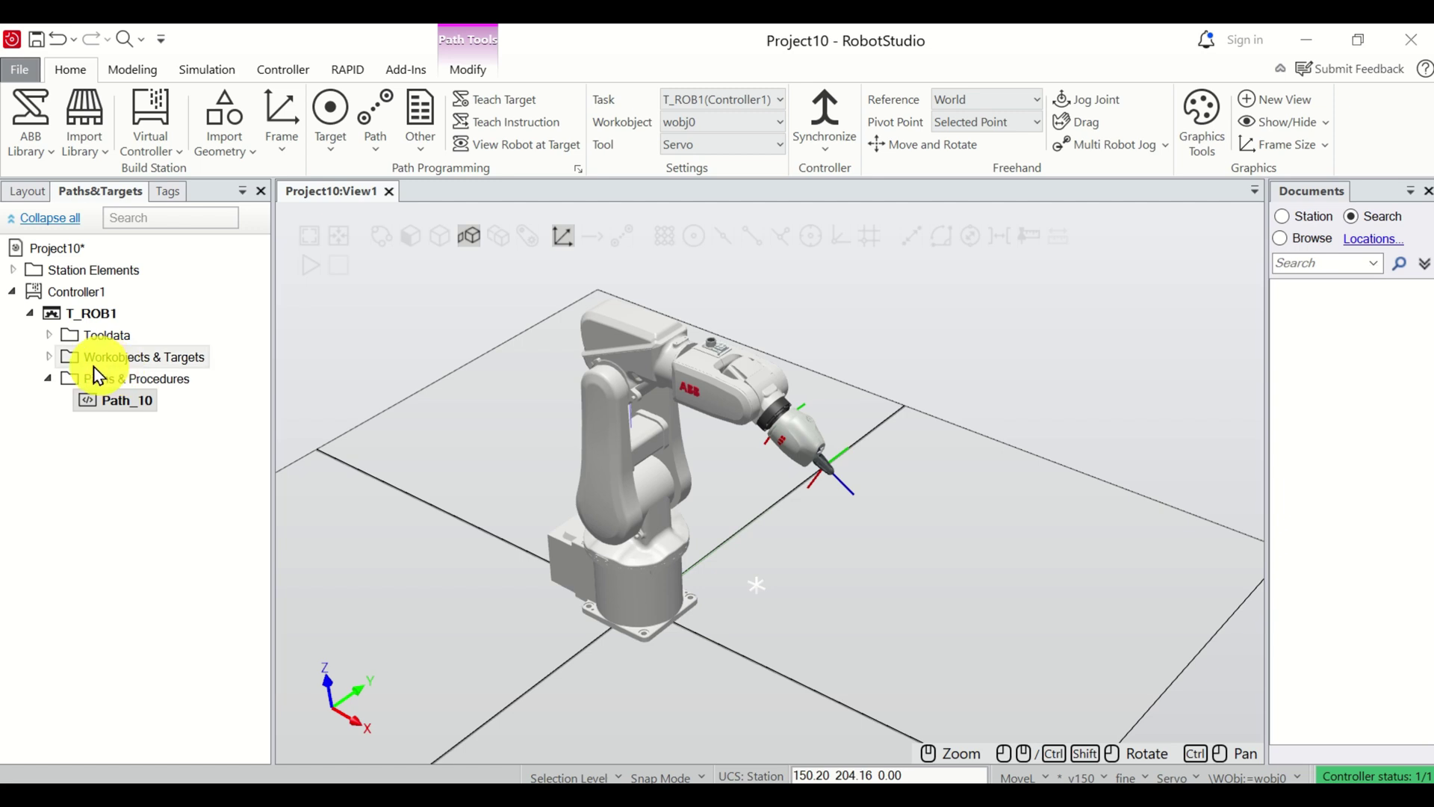
click(49, 356)
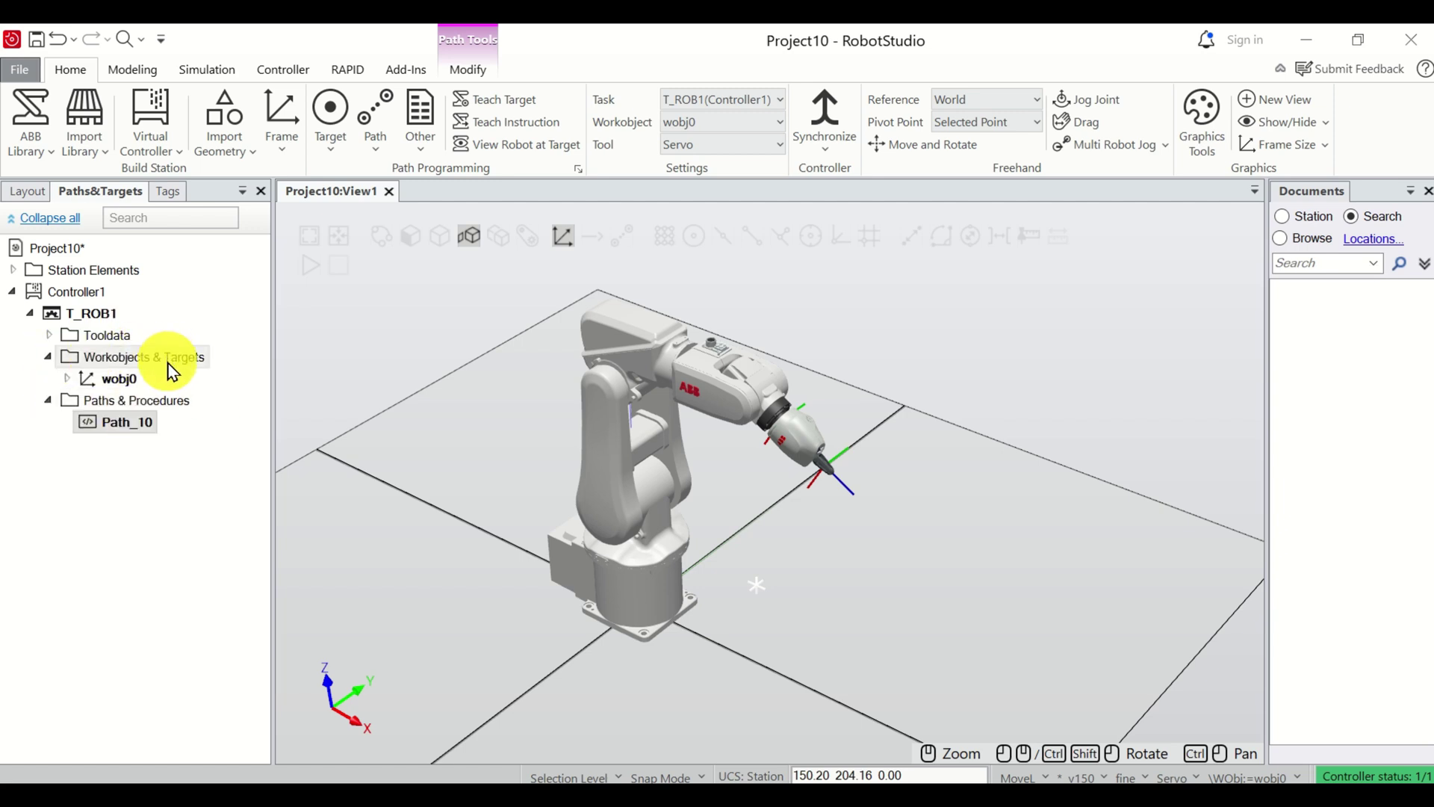
click(121, 427)
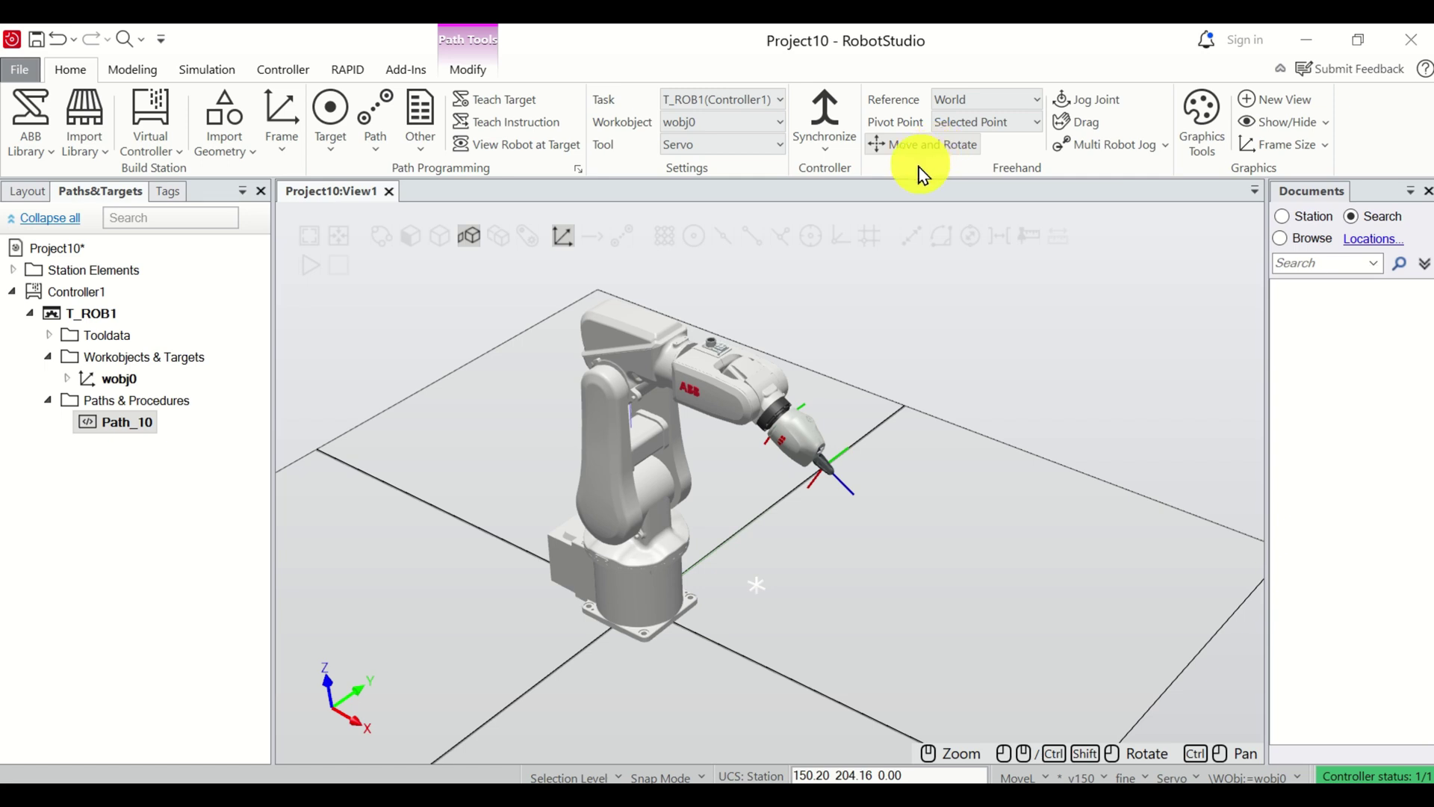
Move the IRB 120 tool tip freehand by -268.20 mm along Y.
click(947, 146)
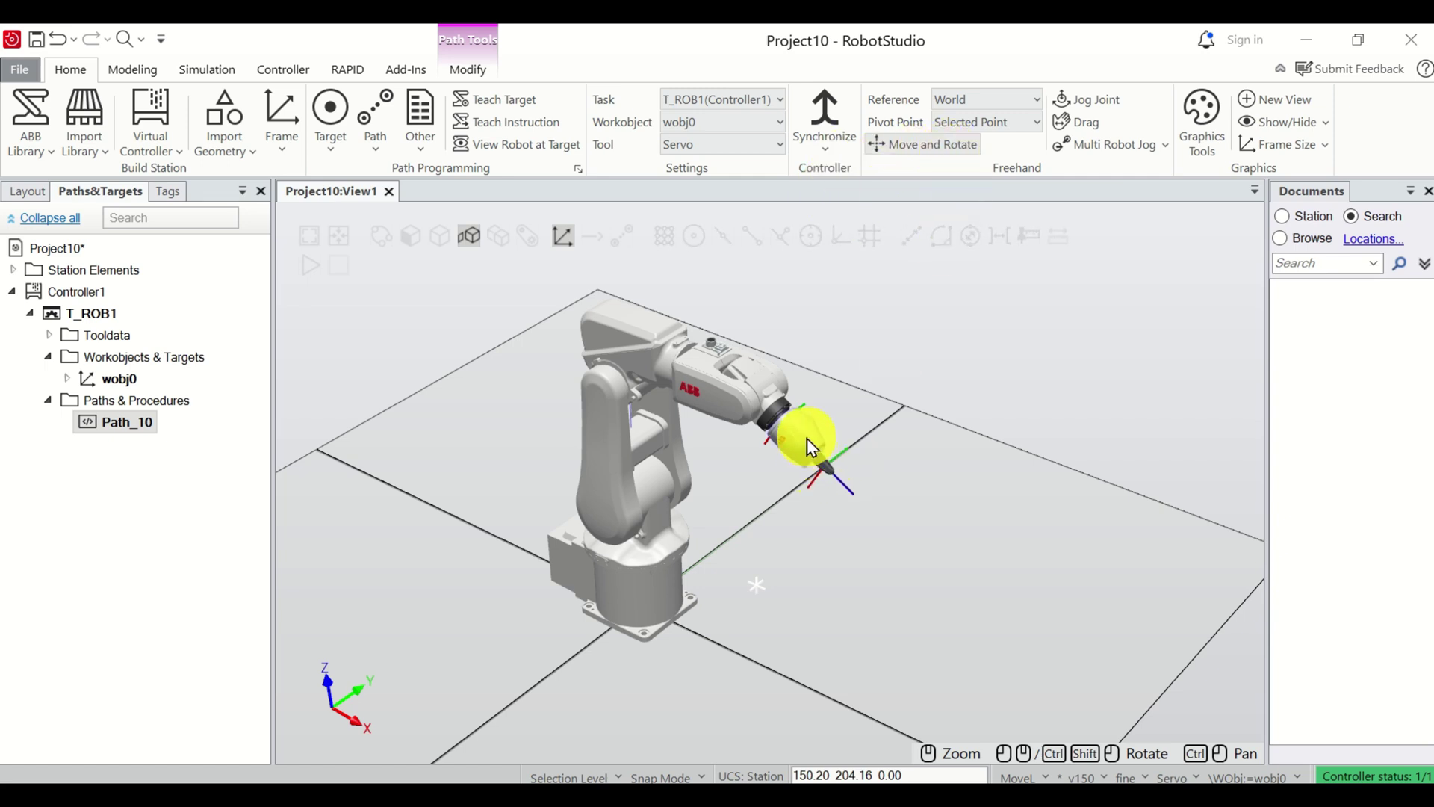
click(810, 446)
scroll(747, 493, up, 6)
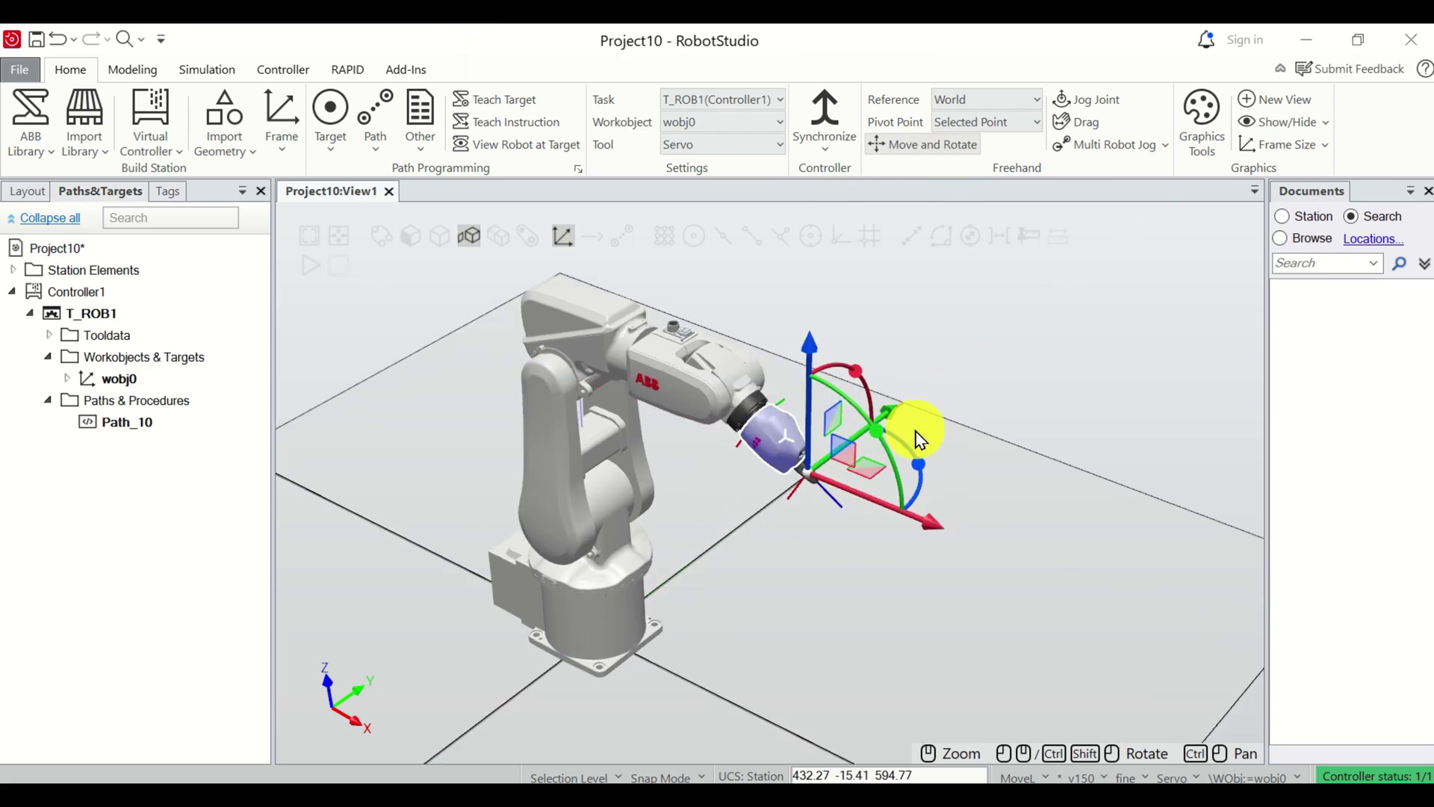
scroll(786, 496, down, 5)
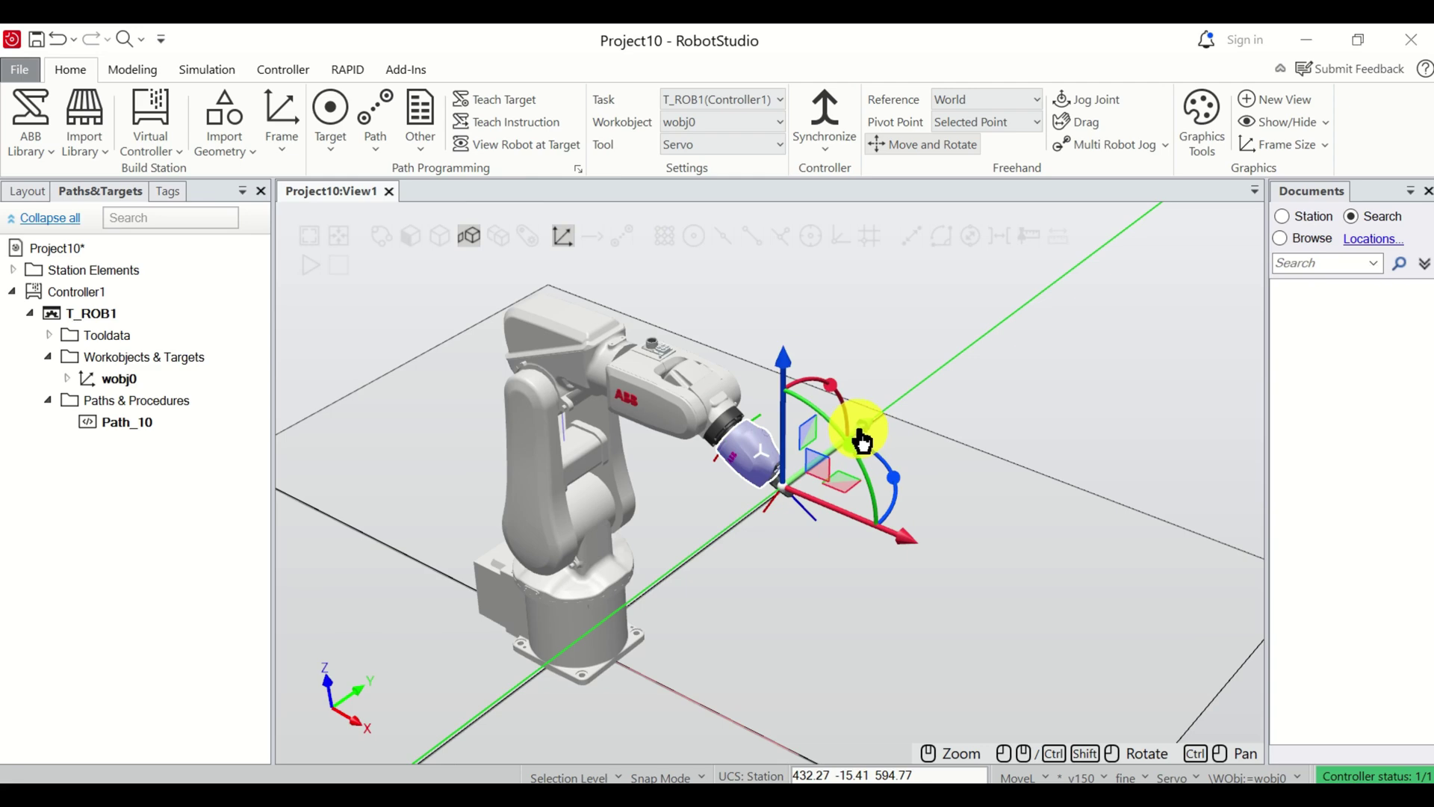
drag(862, 441, 762, 491)
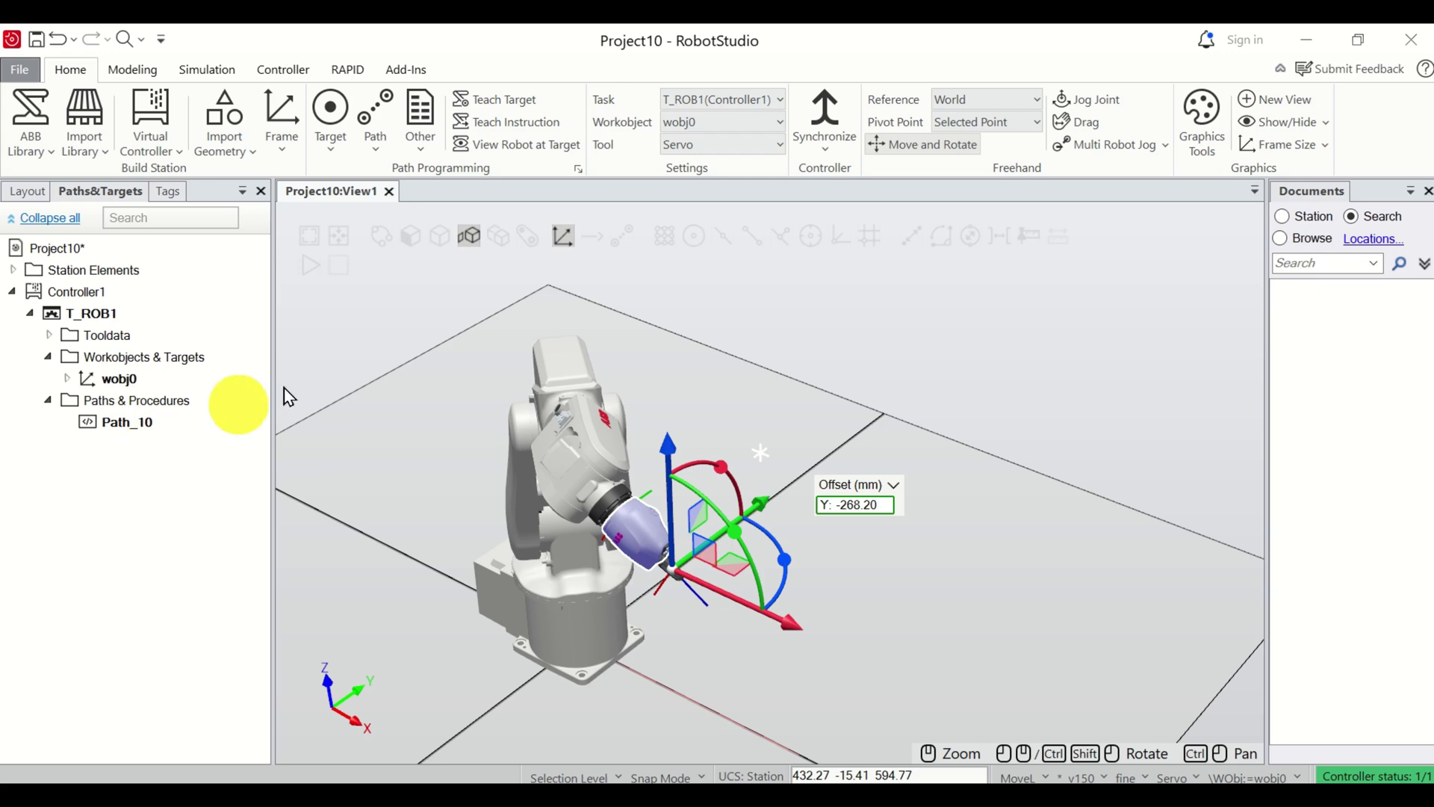
Teach MoveL Target_10 in wobj0, then expand Tooldata, wobj0 and Path_10 in the browser.
click(536, 127)
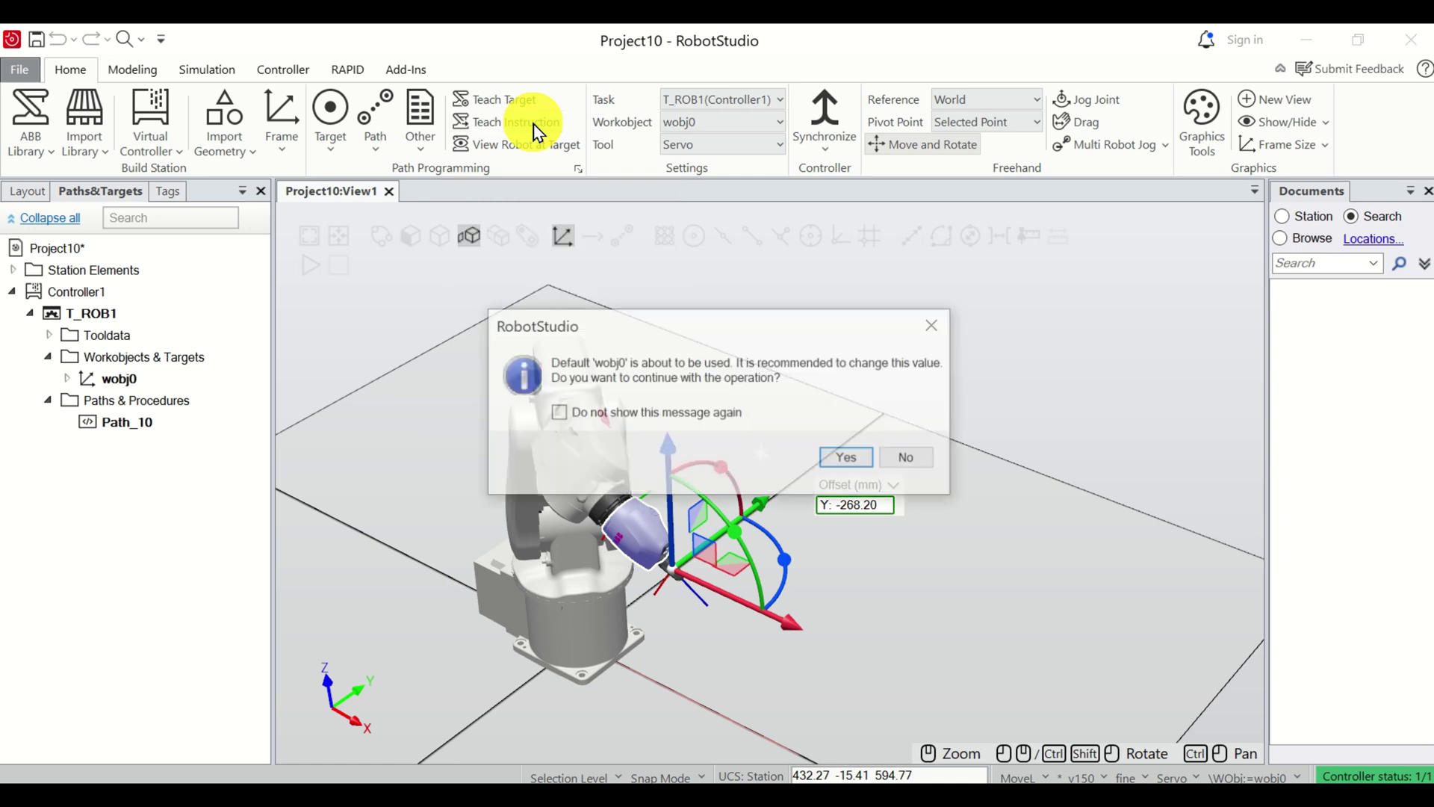
click(852, 458)
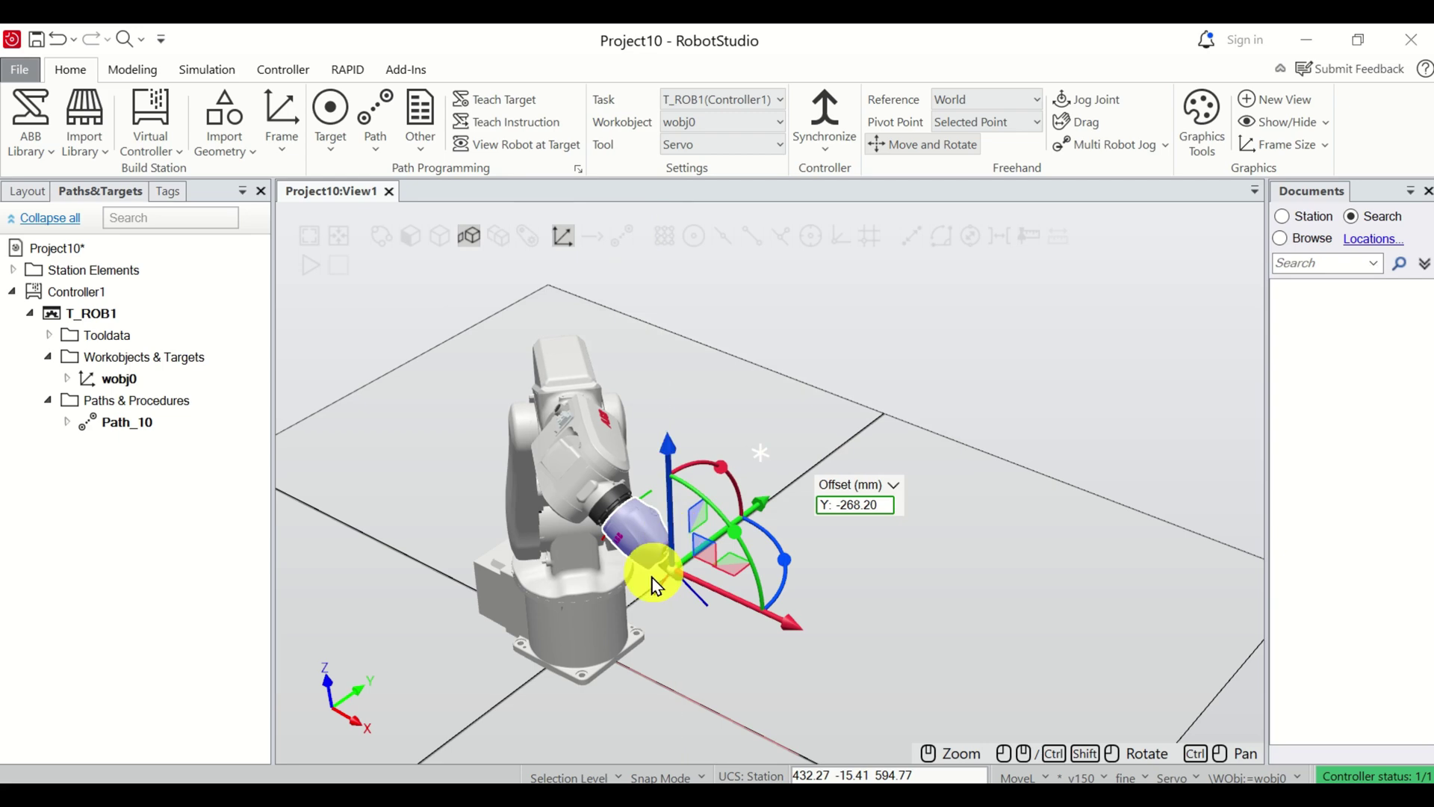
click(49, 336)
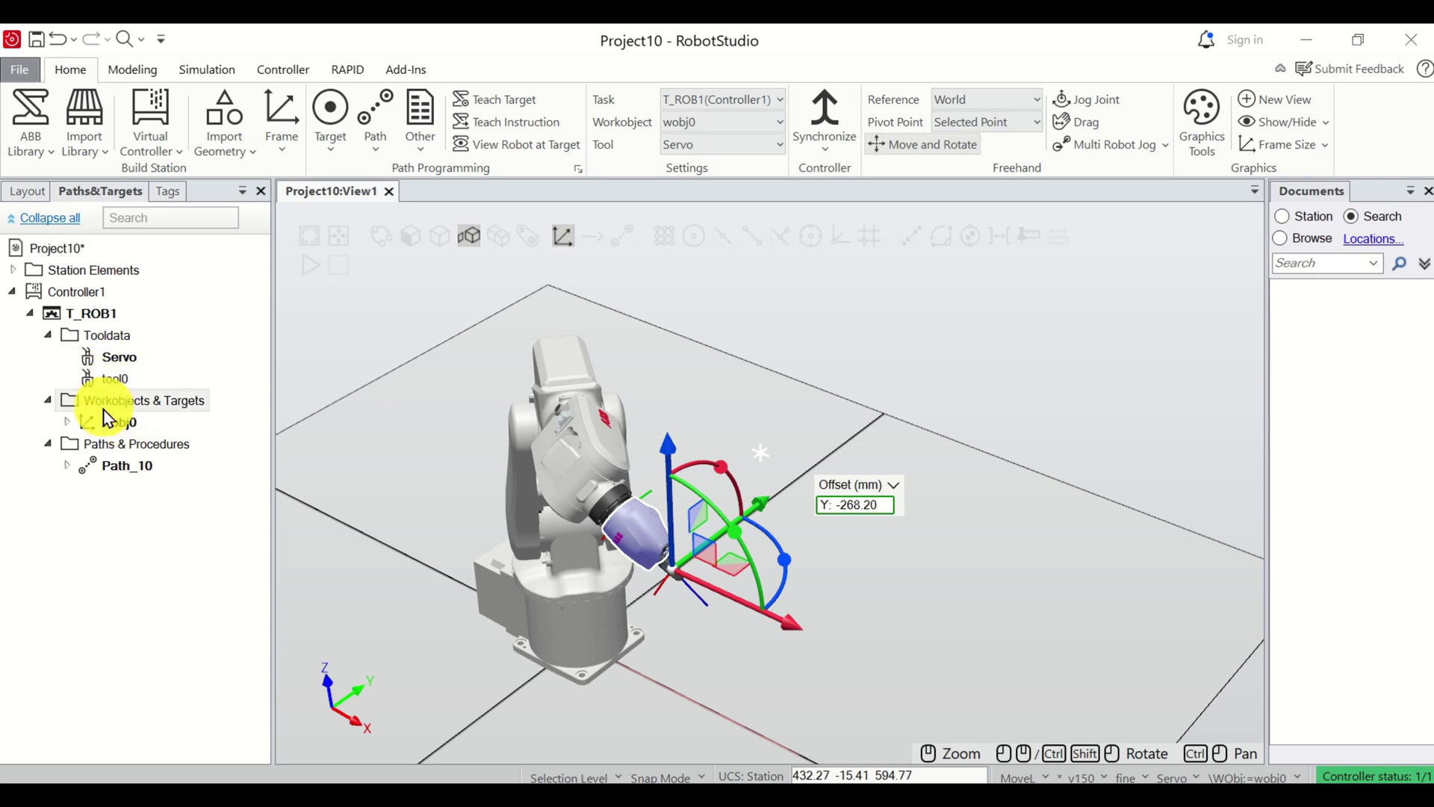
click(66, 422)
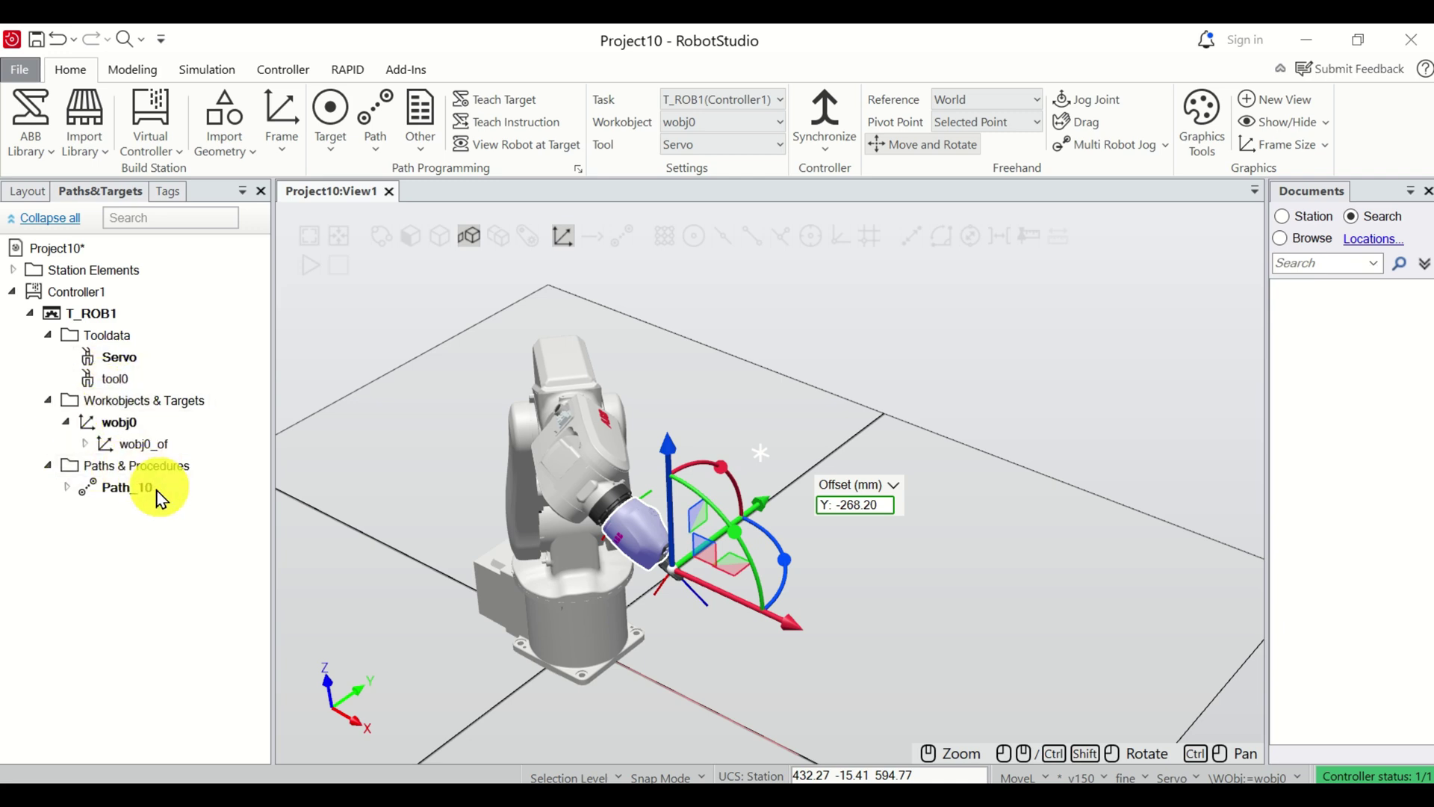
click(67, 486)
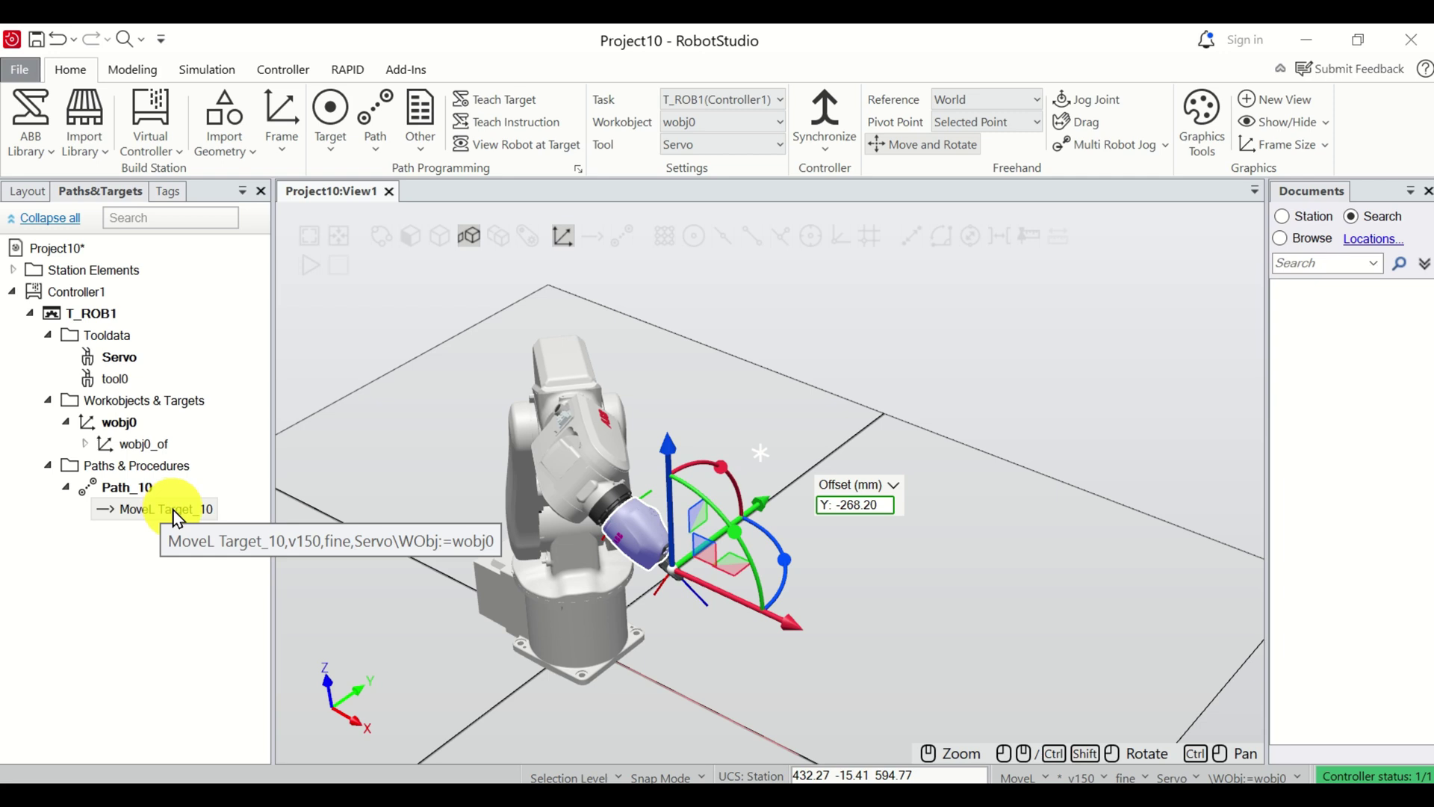
Move the tool 259.00 mm along Y away from Target_10, then select Target_10 in the view.
scroll(681, 575, up, 2)
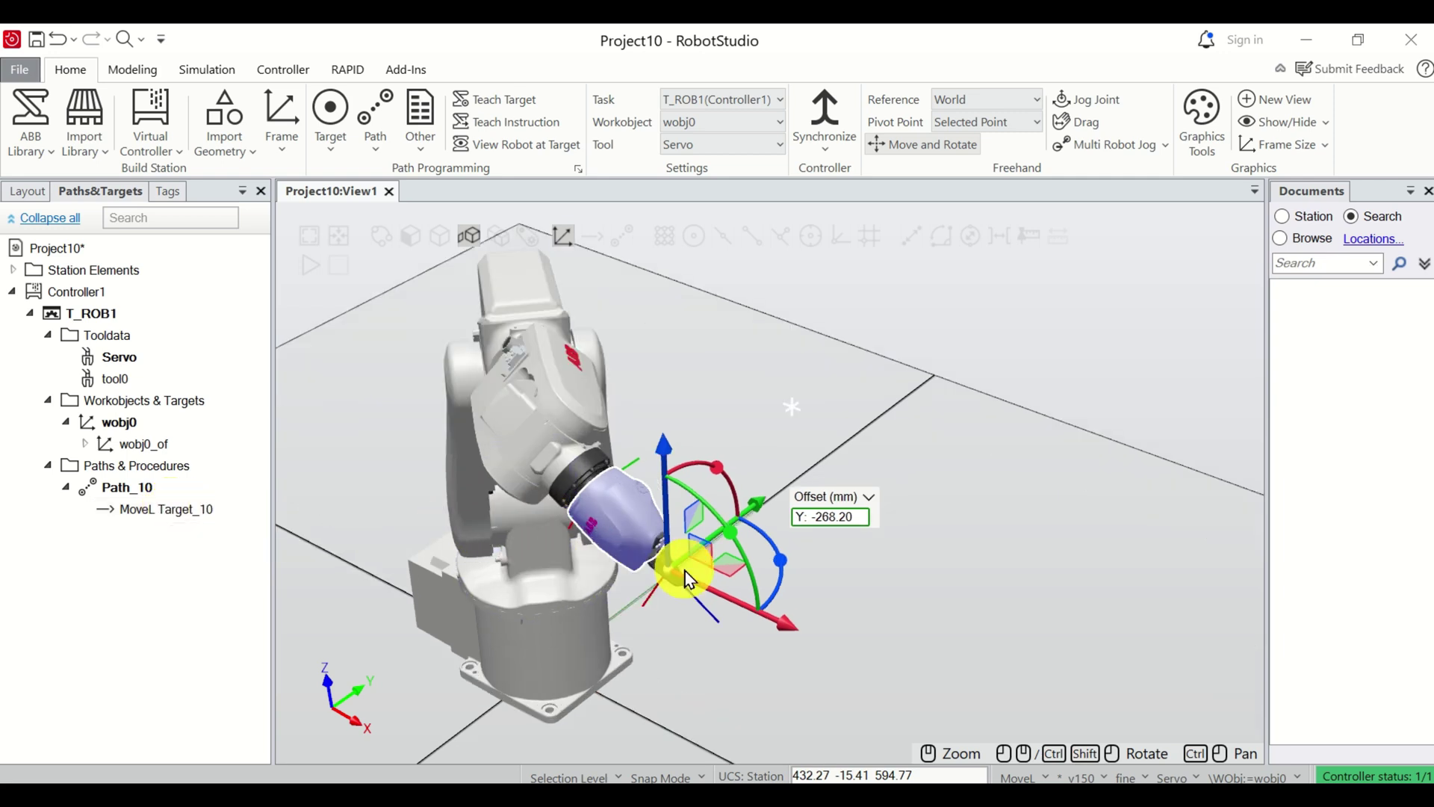
scroll(682, 580, down, 2)
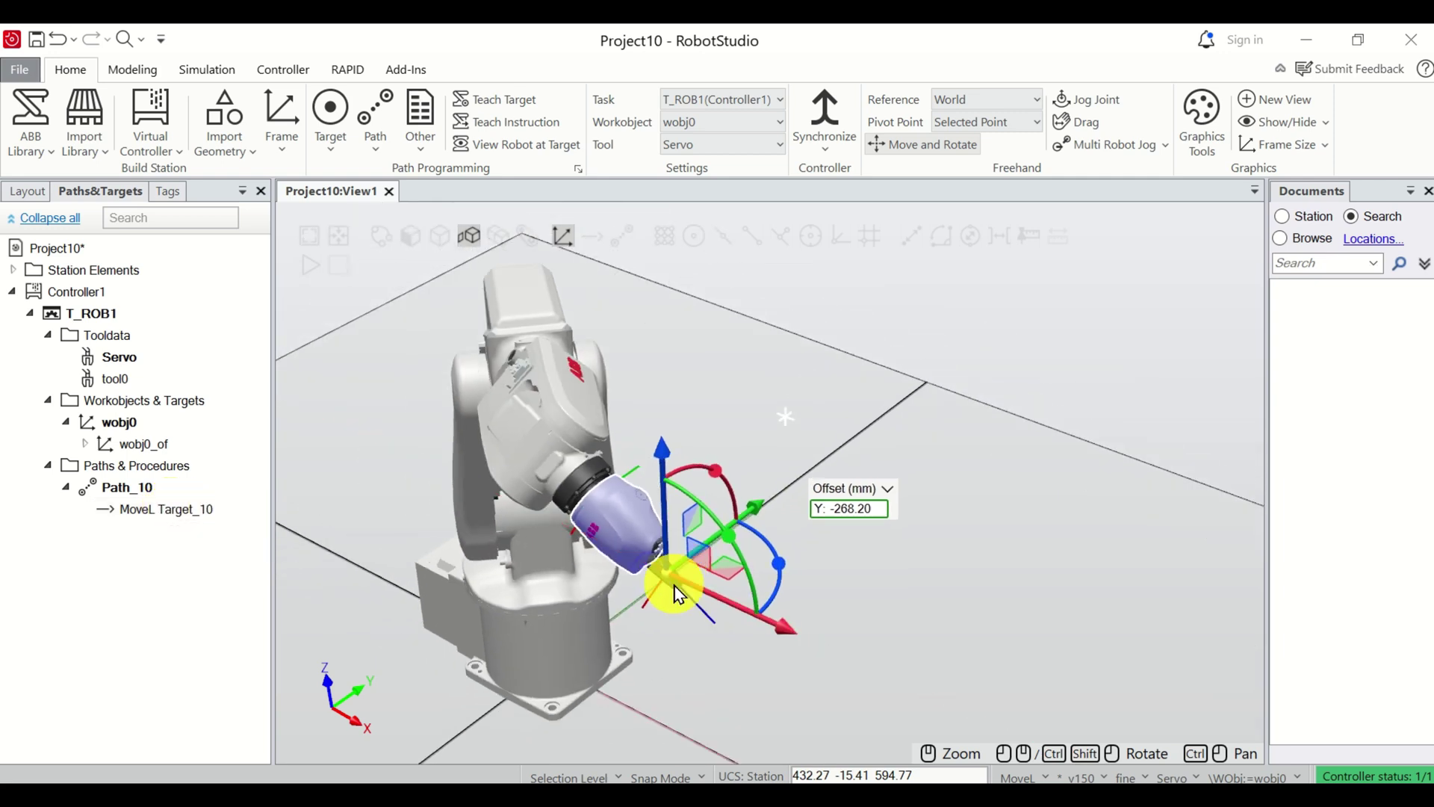
scroll(675, 590, up, 2)
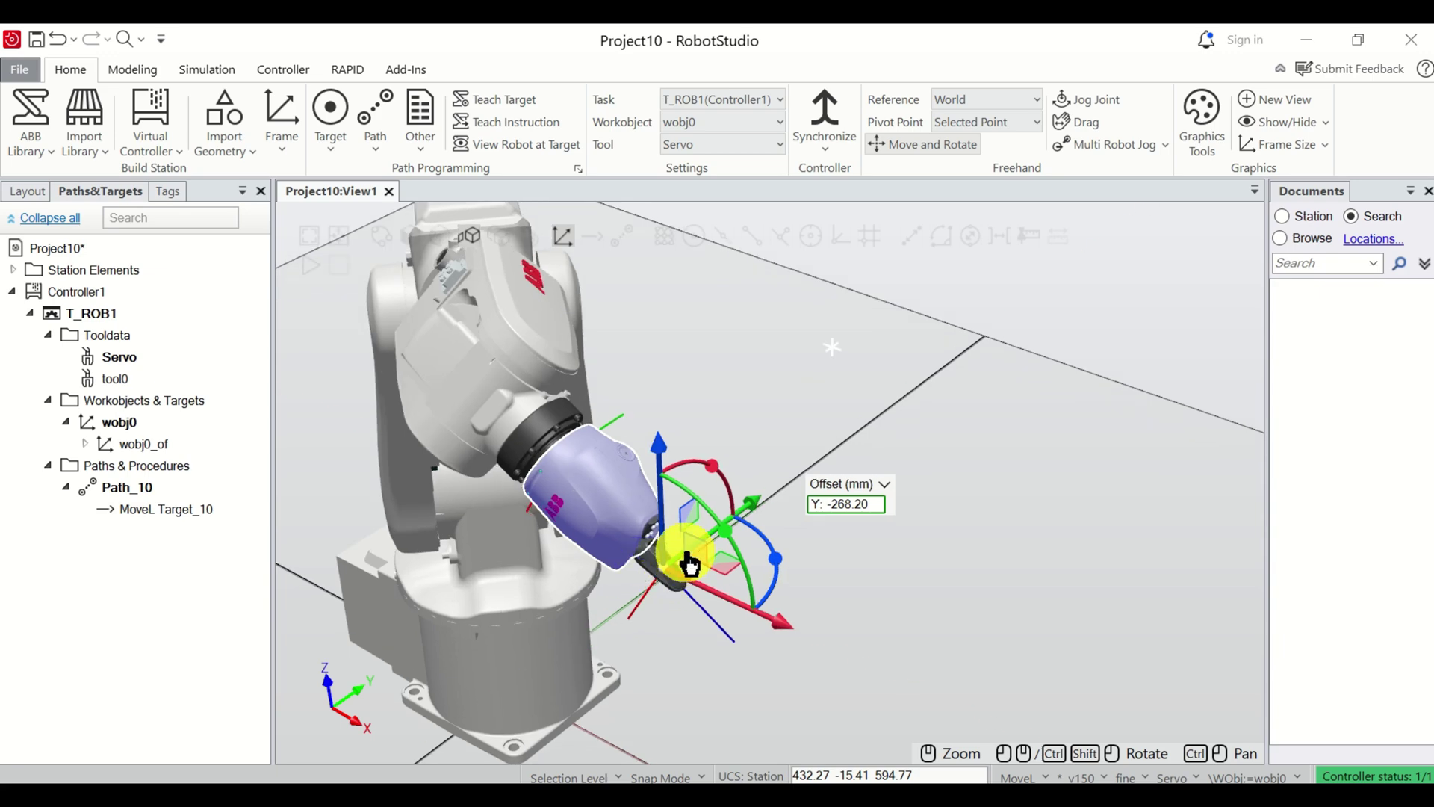
mouse_move(663, 521)
mouse_down()
mouse_move(664, 419)
mouse_move(665, 594)
mouse_move(657, 518)
mouse_up()
click(720, 522)
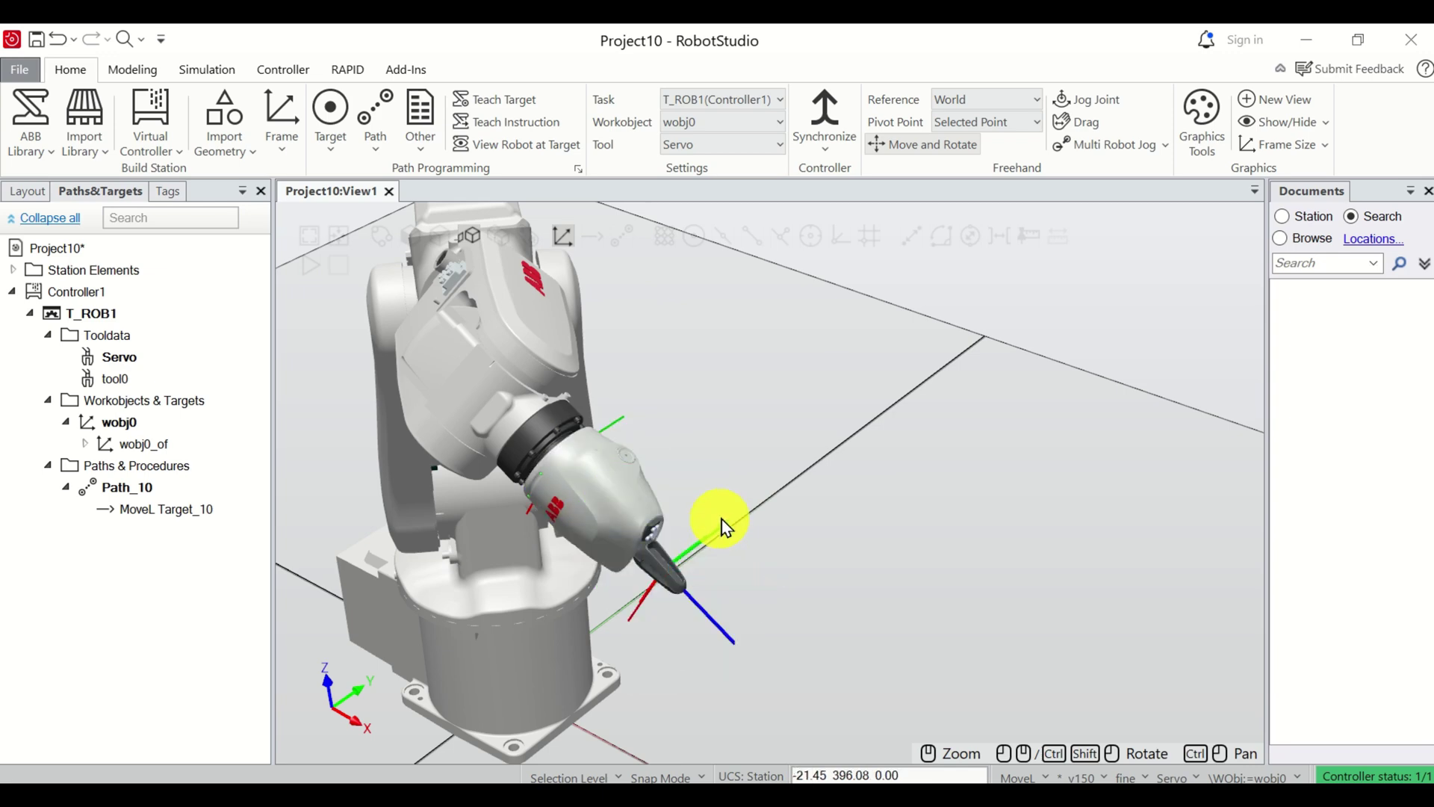
click(642, 534)
drag(735, 527, 888, 411)
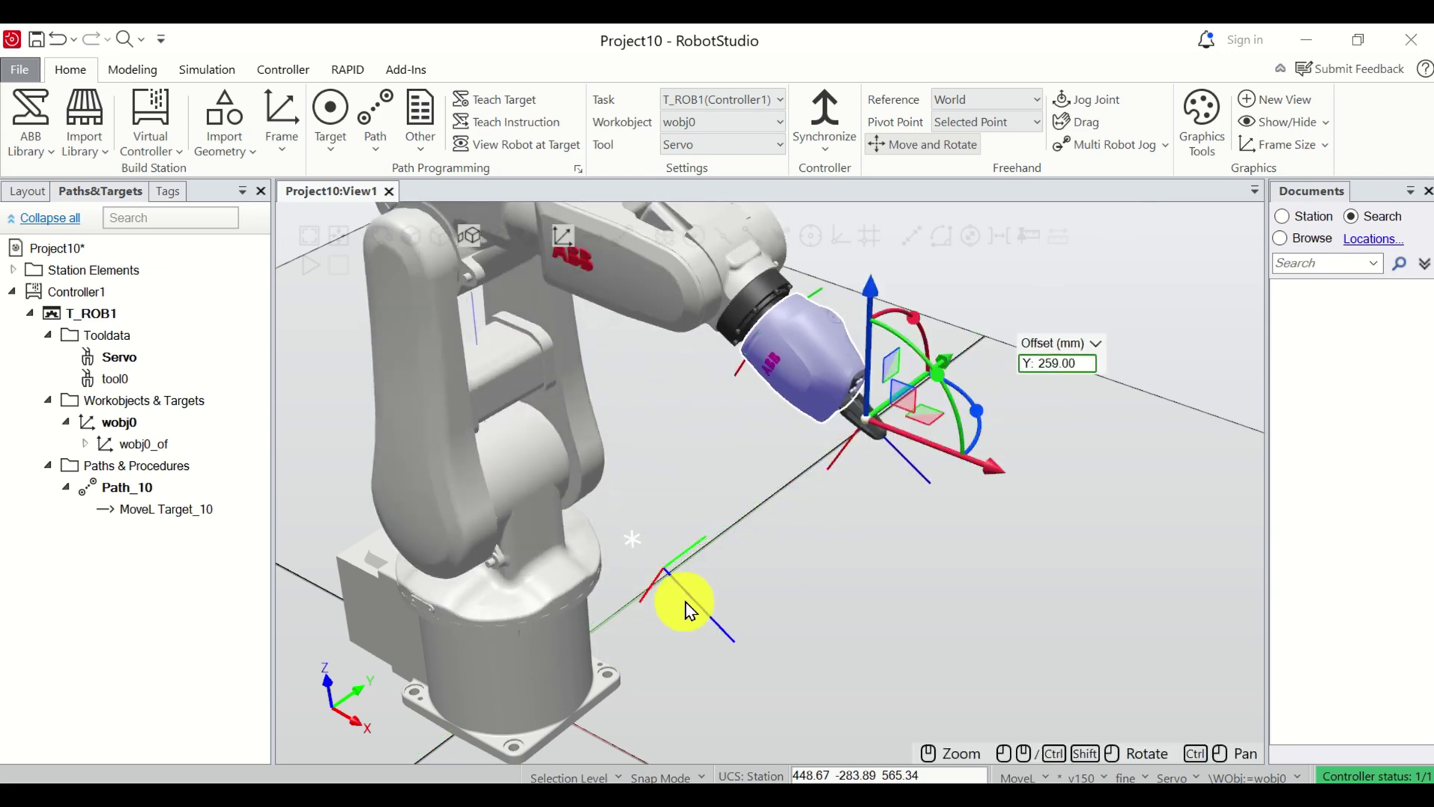
scroll(676, 601, up, 5)
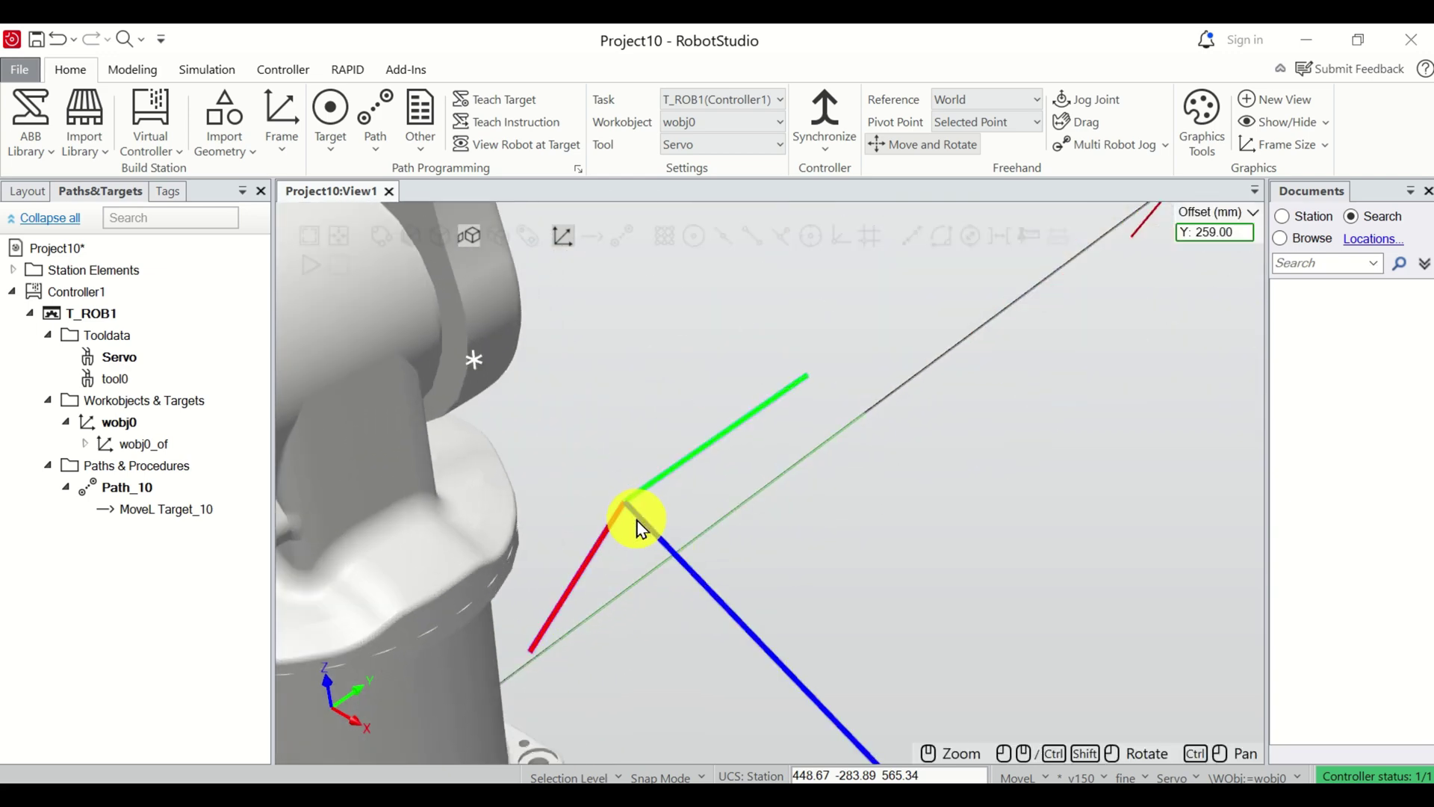
click(639, 527)
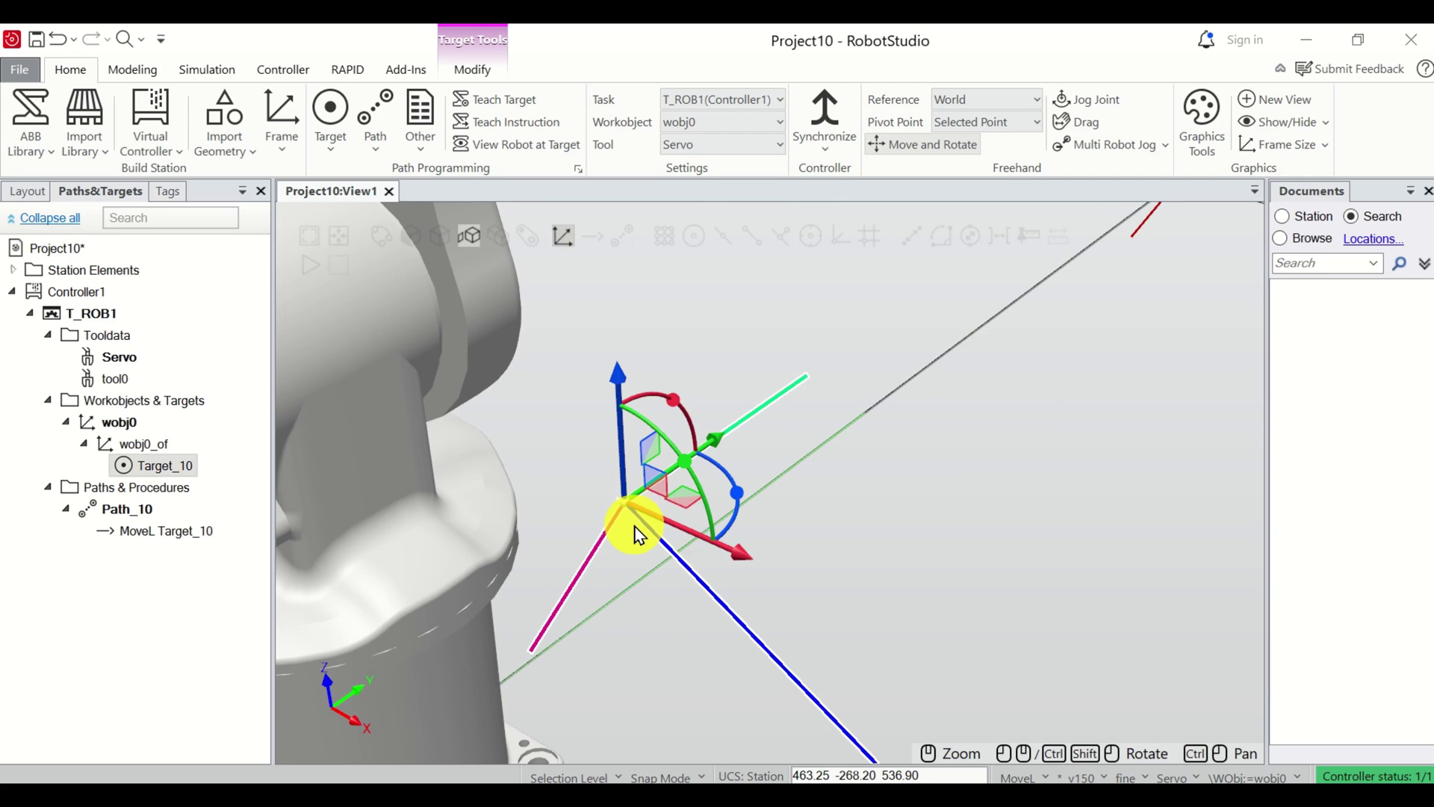
scroll(639, 531, down, 5)
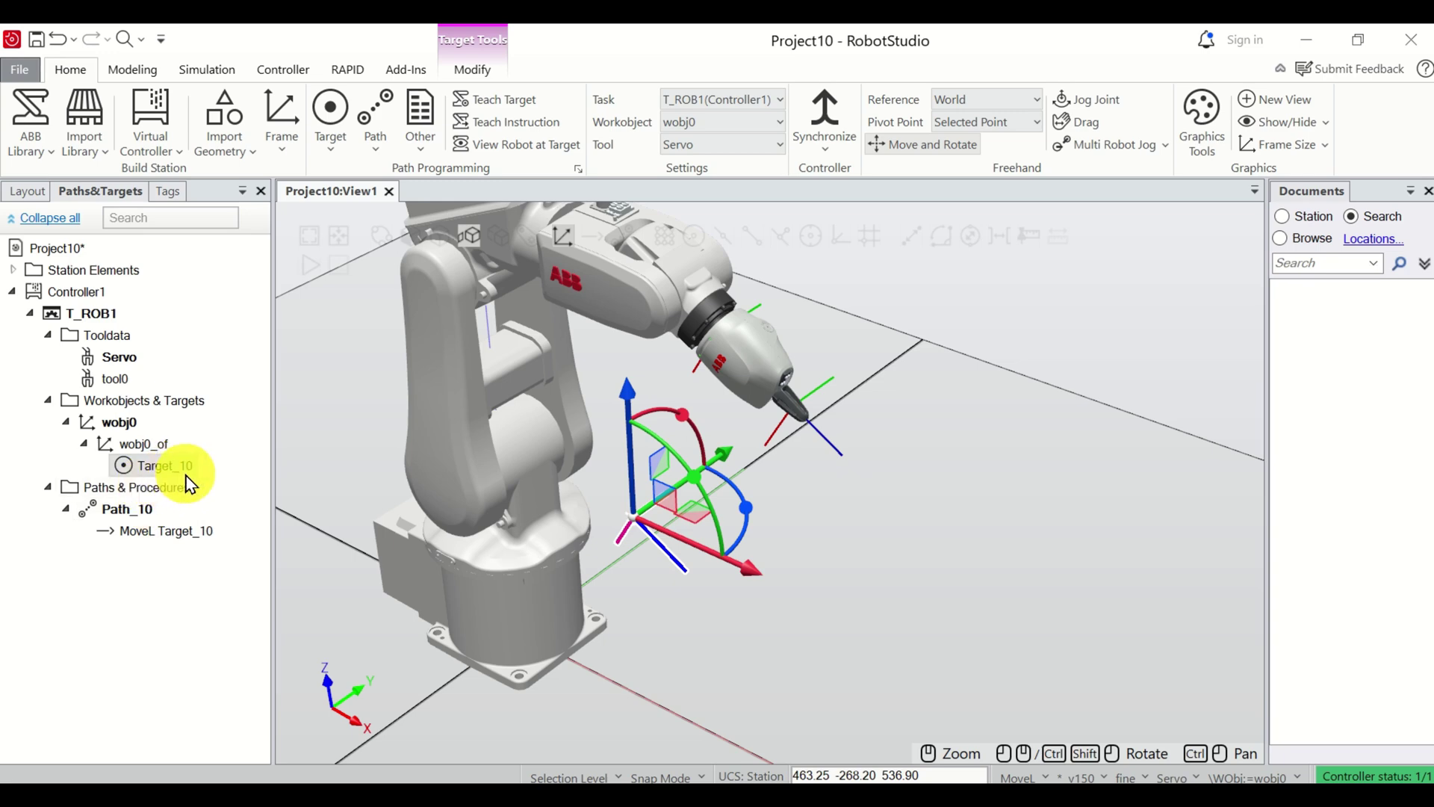
scroll(649, 519, up, 5)
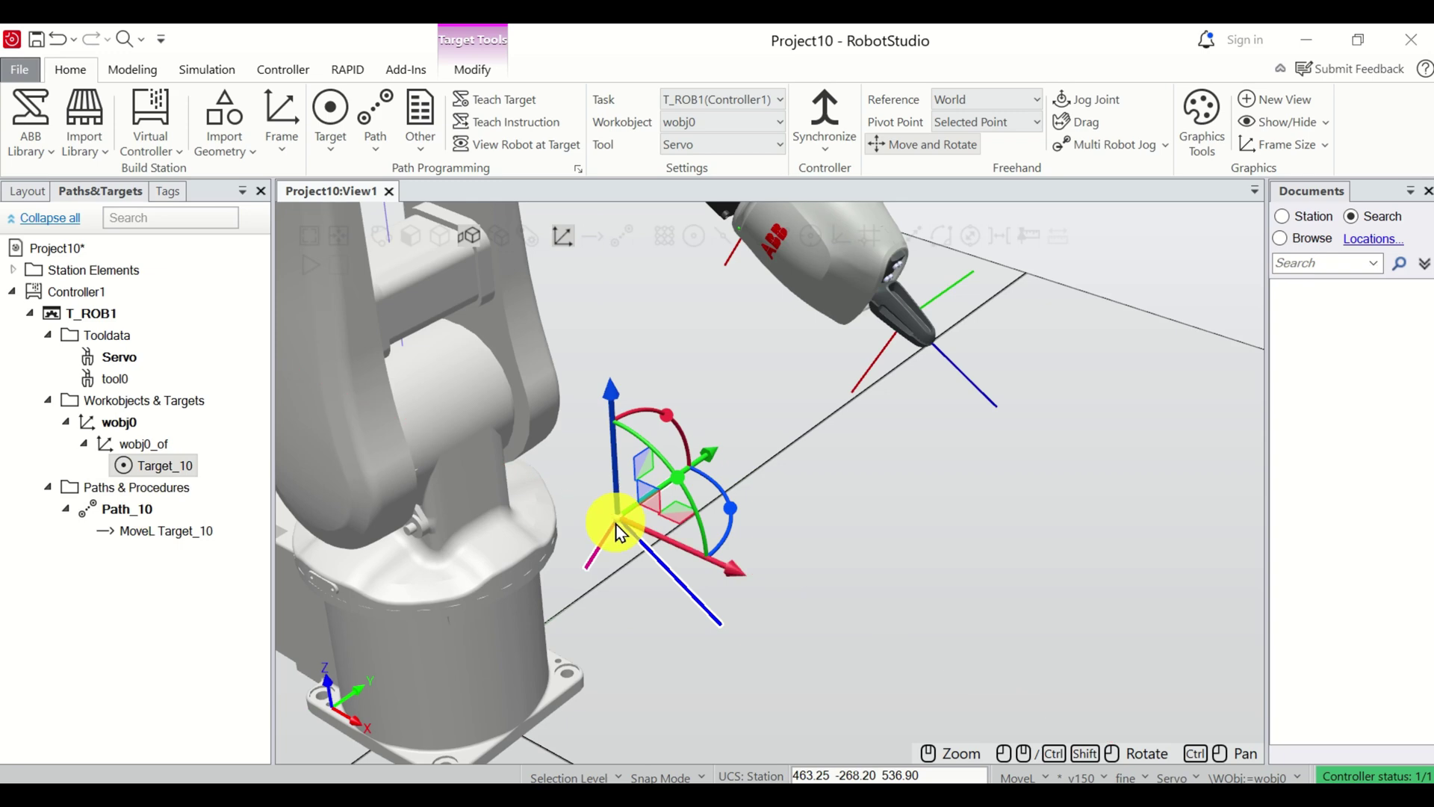
scroll(617, 532, down, 5)
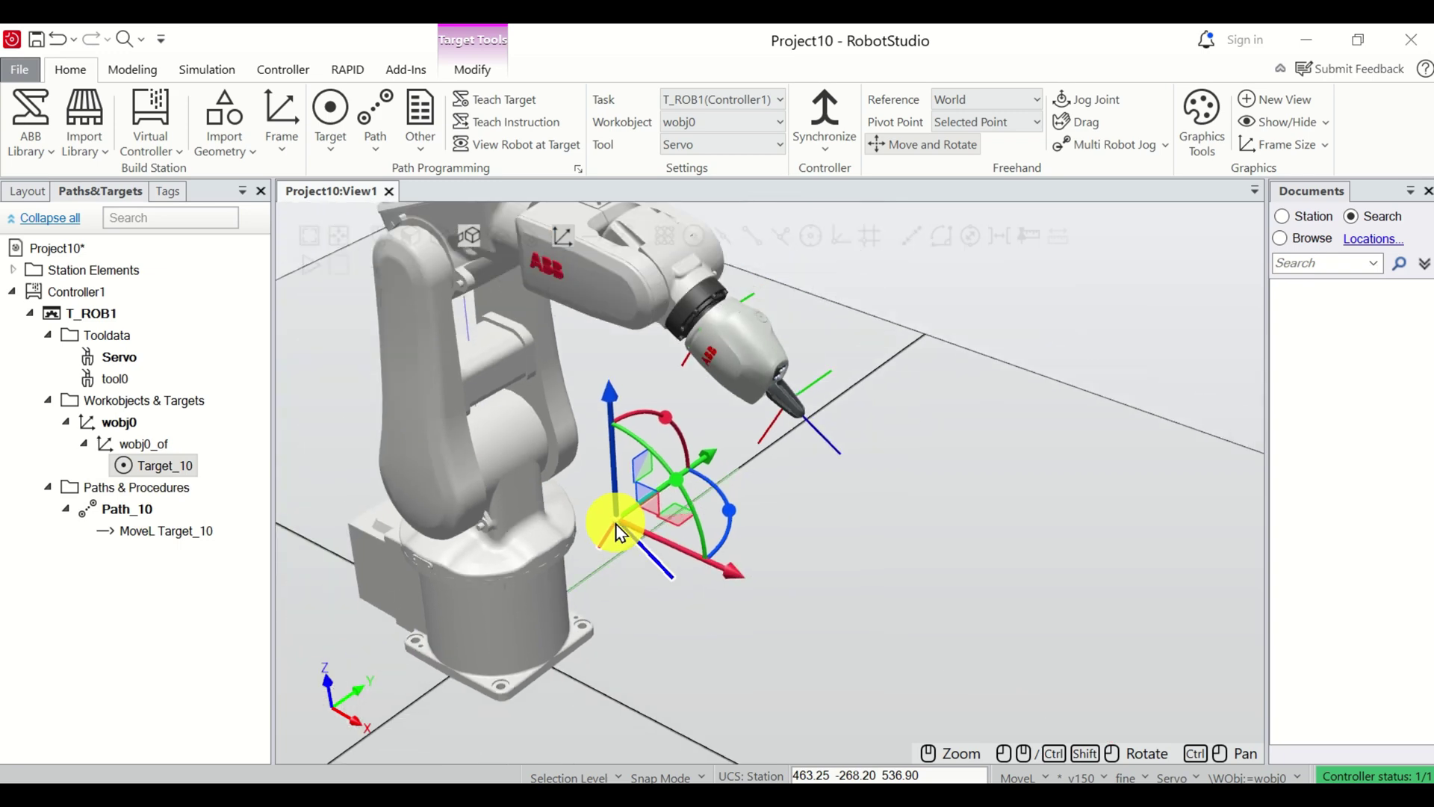
scroll(620, 532, up, 5)
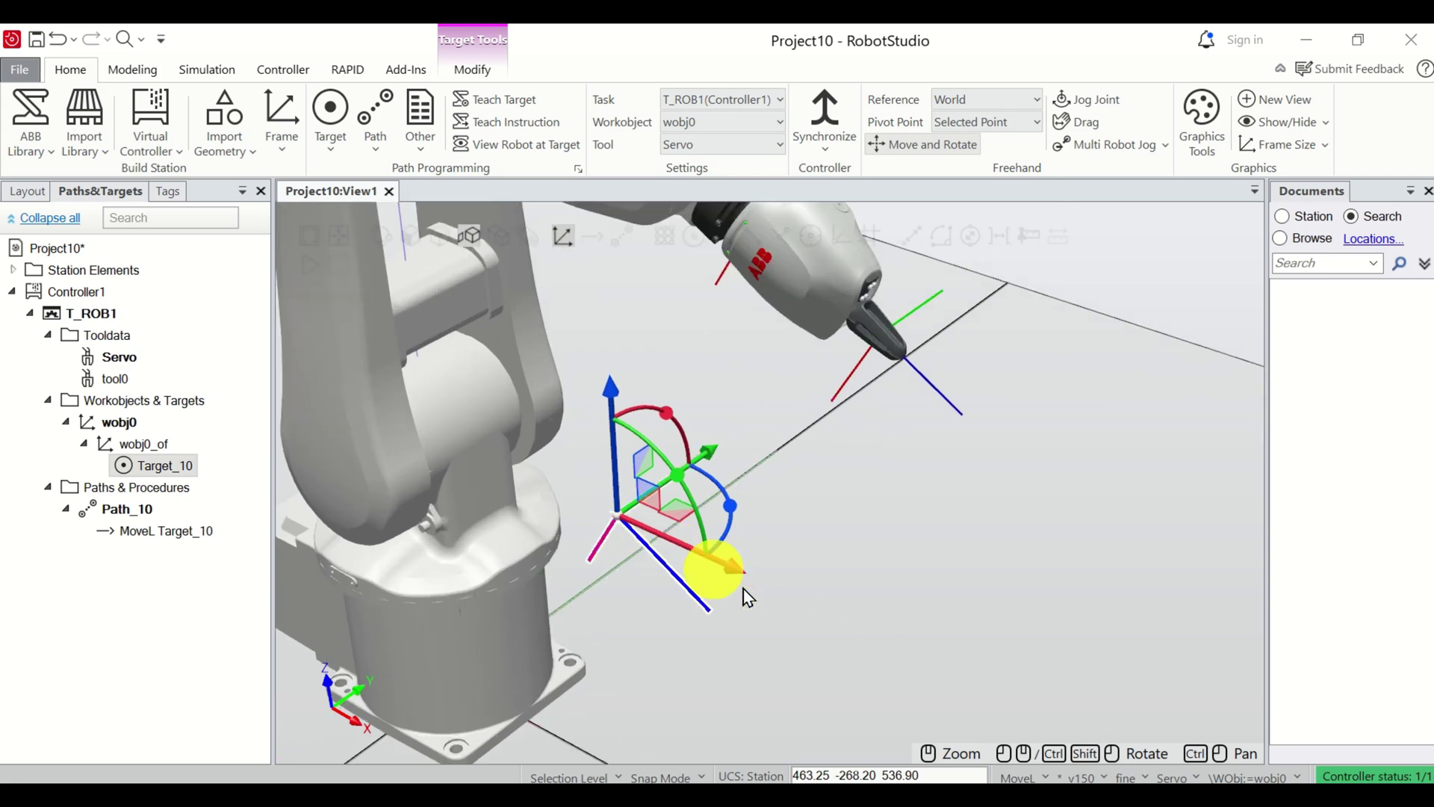
click(1090, 778)
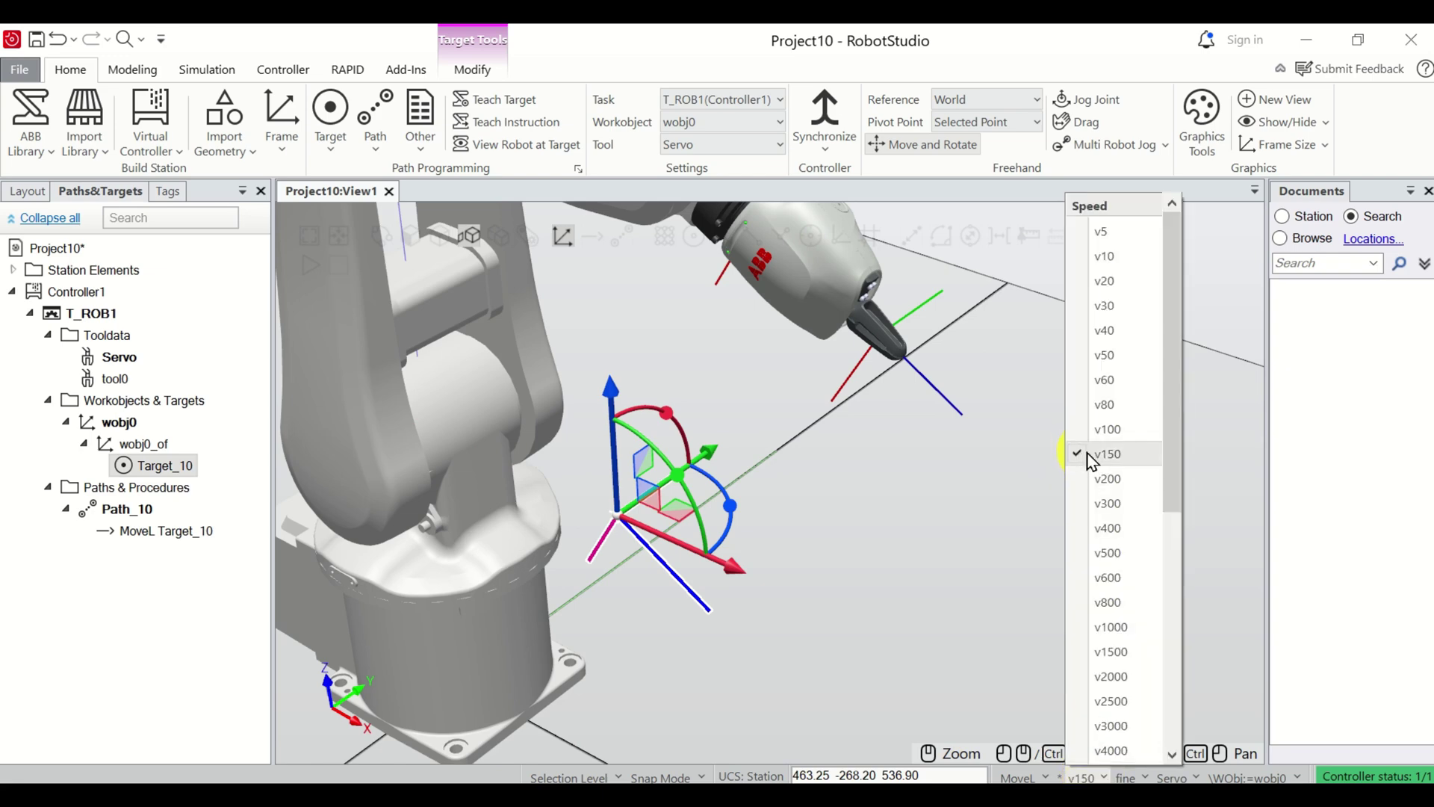
click(1150, 779)
click(1150, 779)
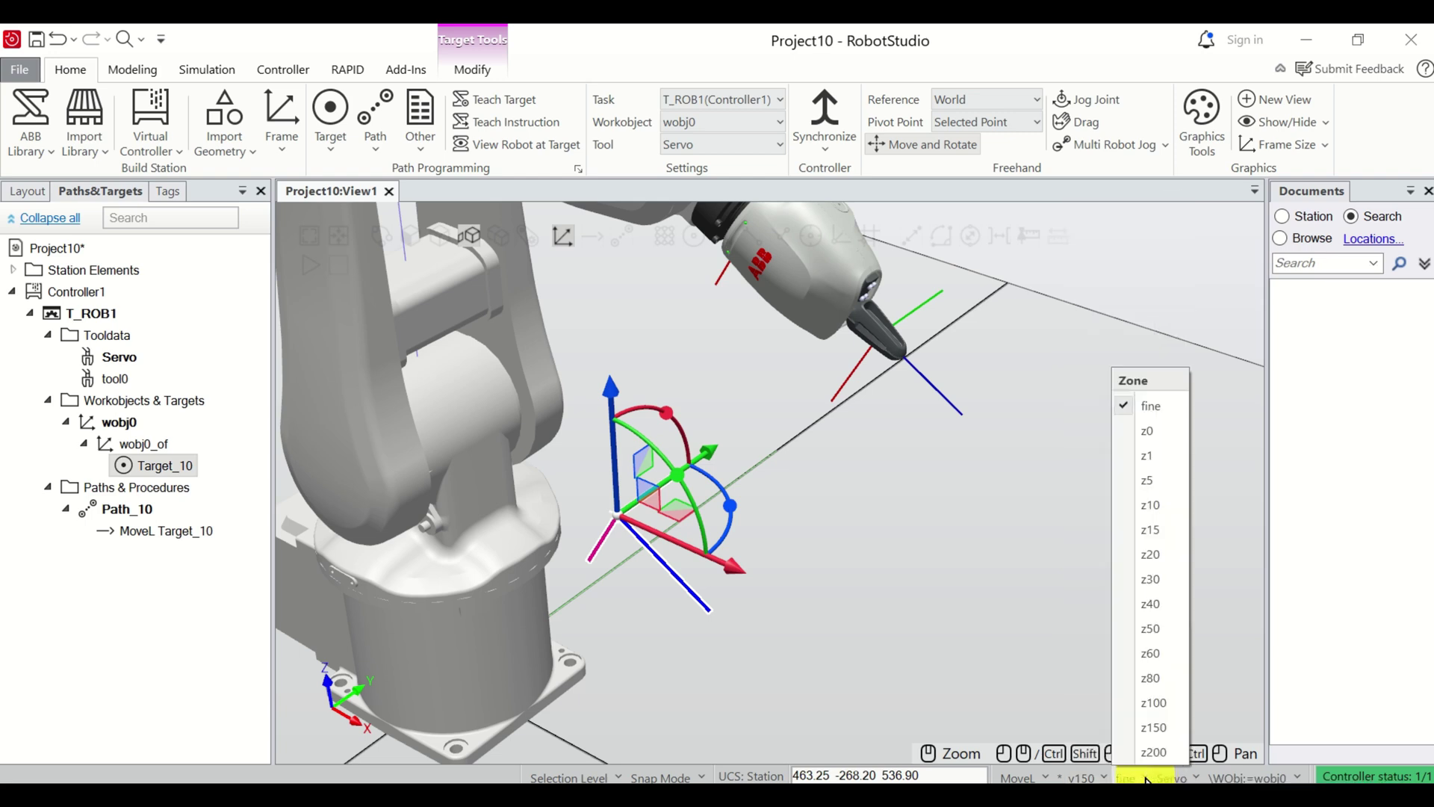
click(1151, 407)
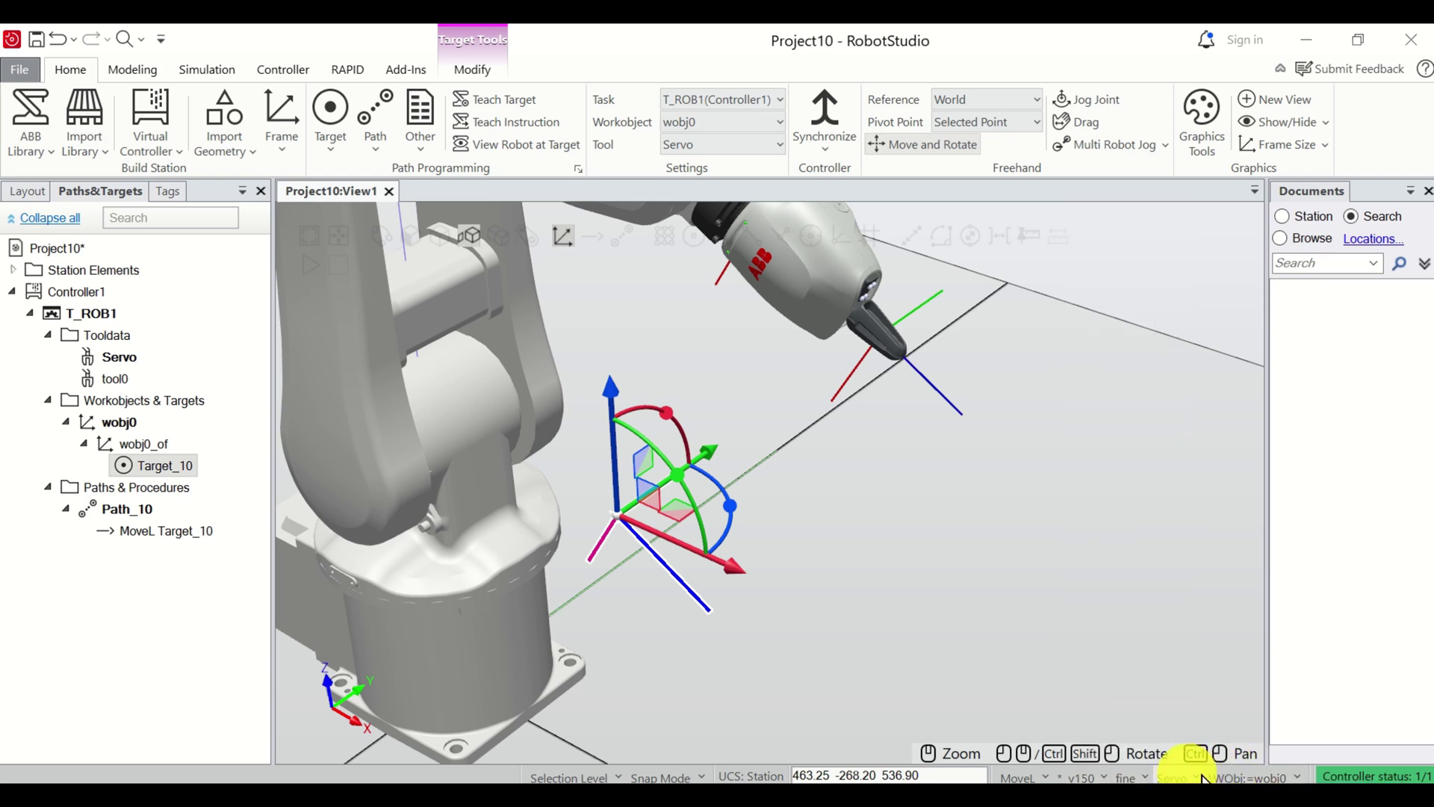
scroll(963, 643, down, 3)
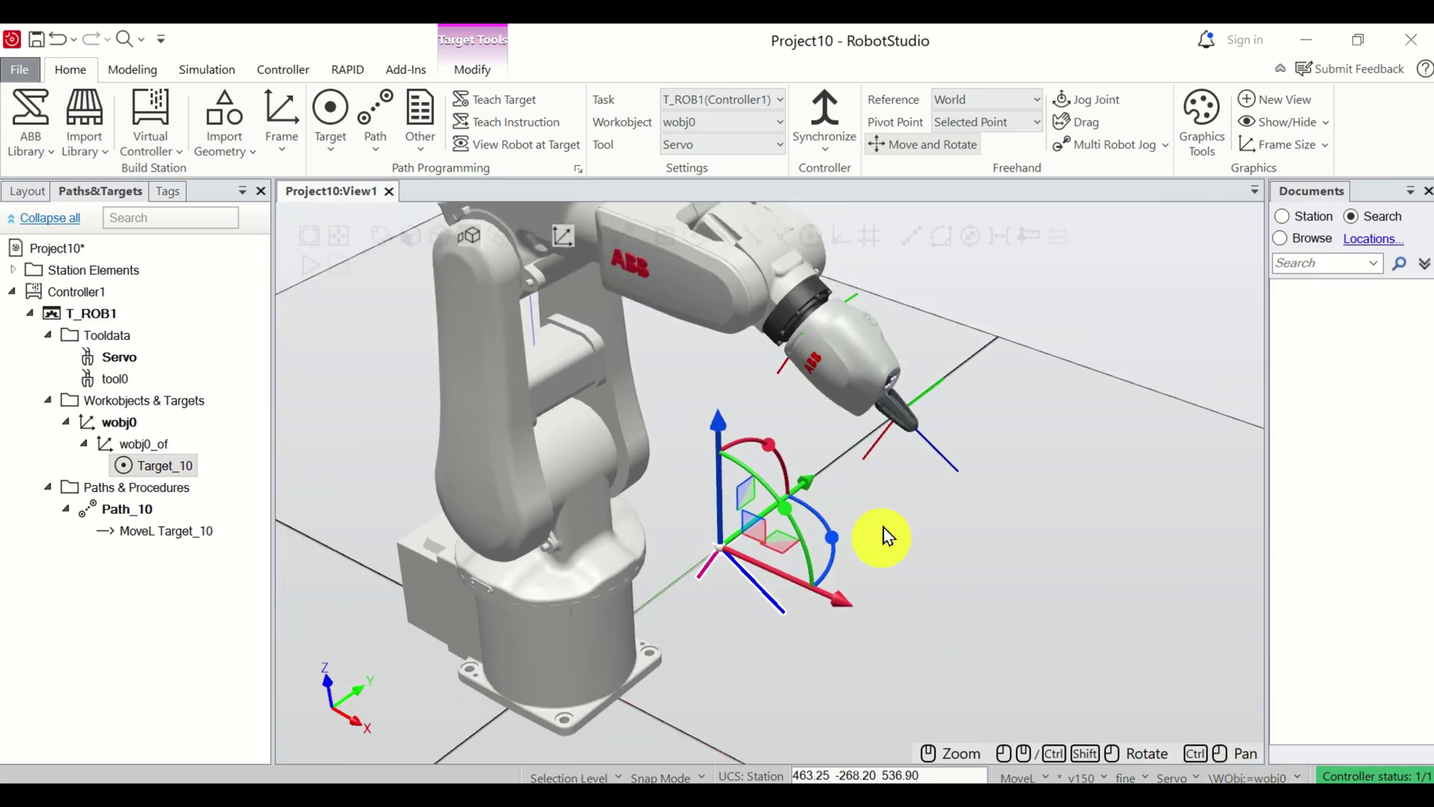
scroll(929, 416, up, 2)
scroll(896, 407, down, 3)
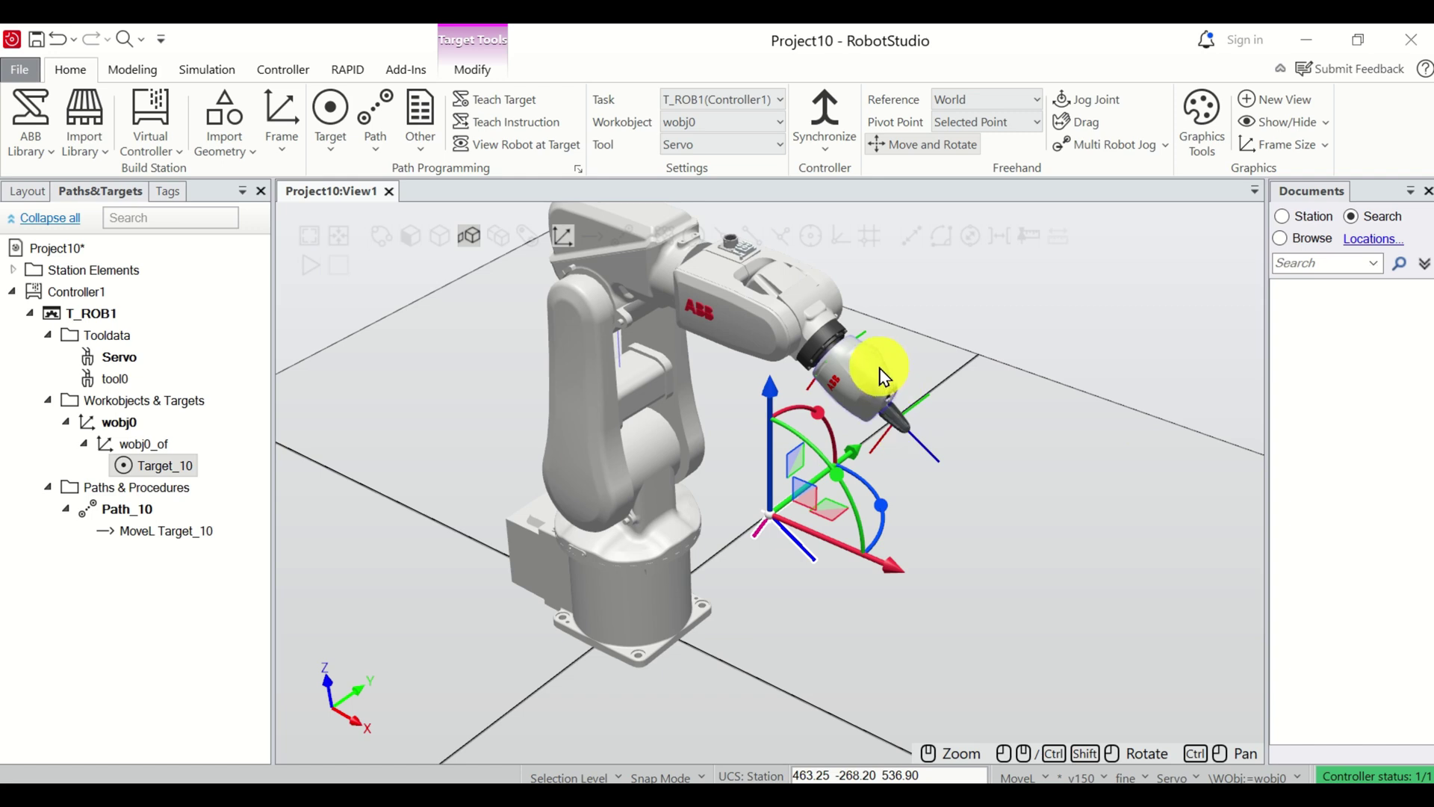
Lower the tool tip freehand by -98.54 mm along Z.
click(927, 147)
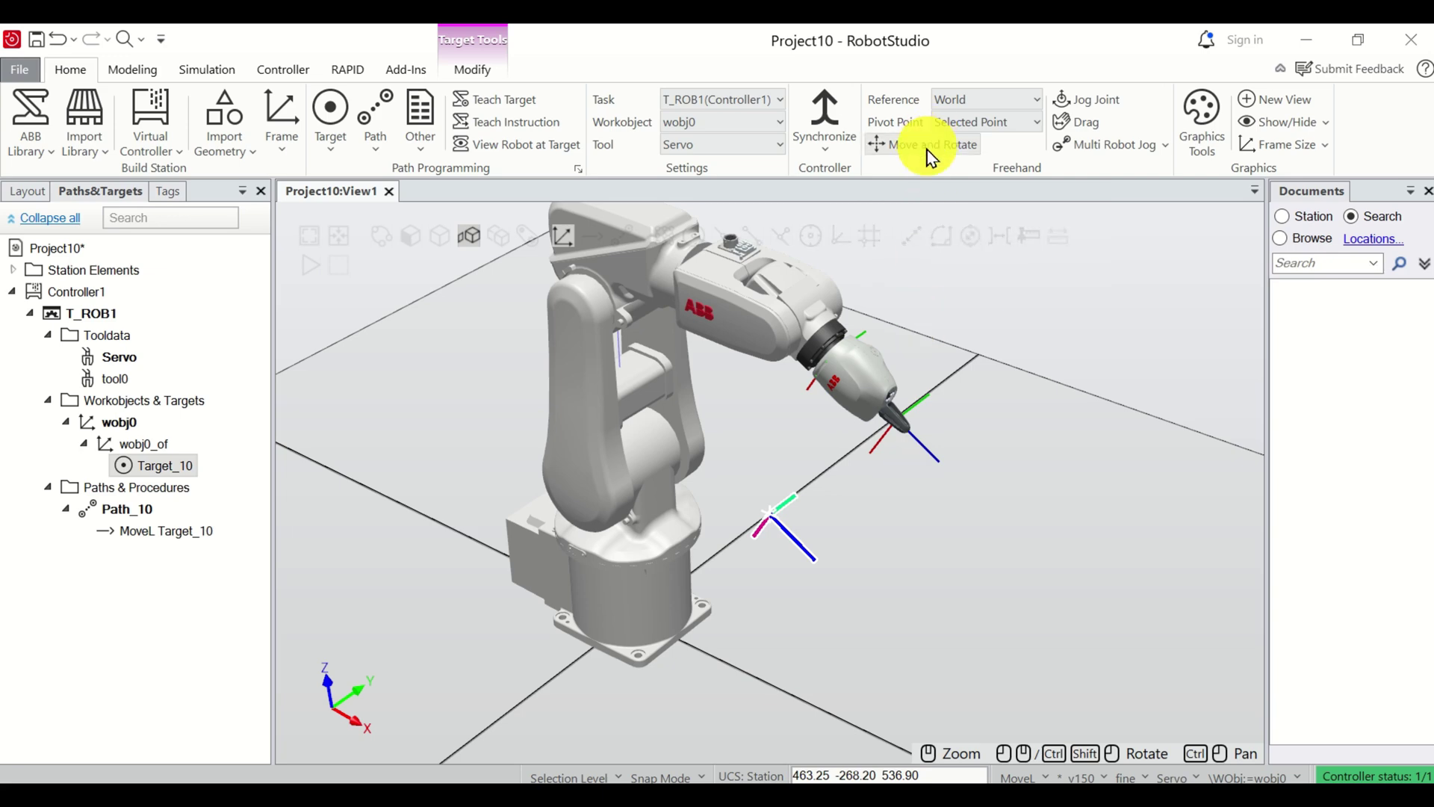
click(928, 145)
click(871, 385)
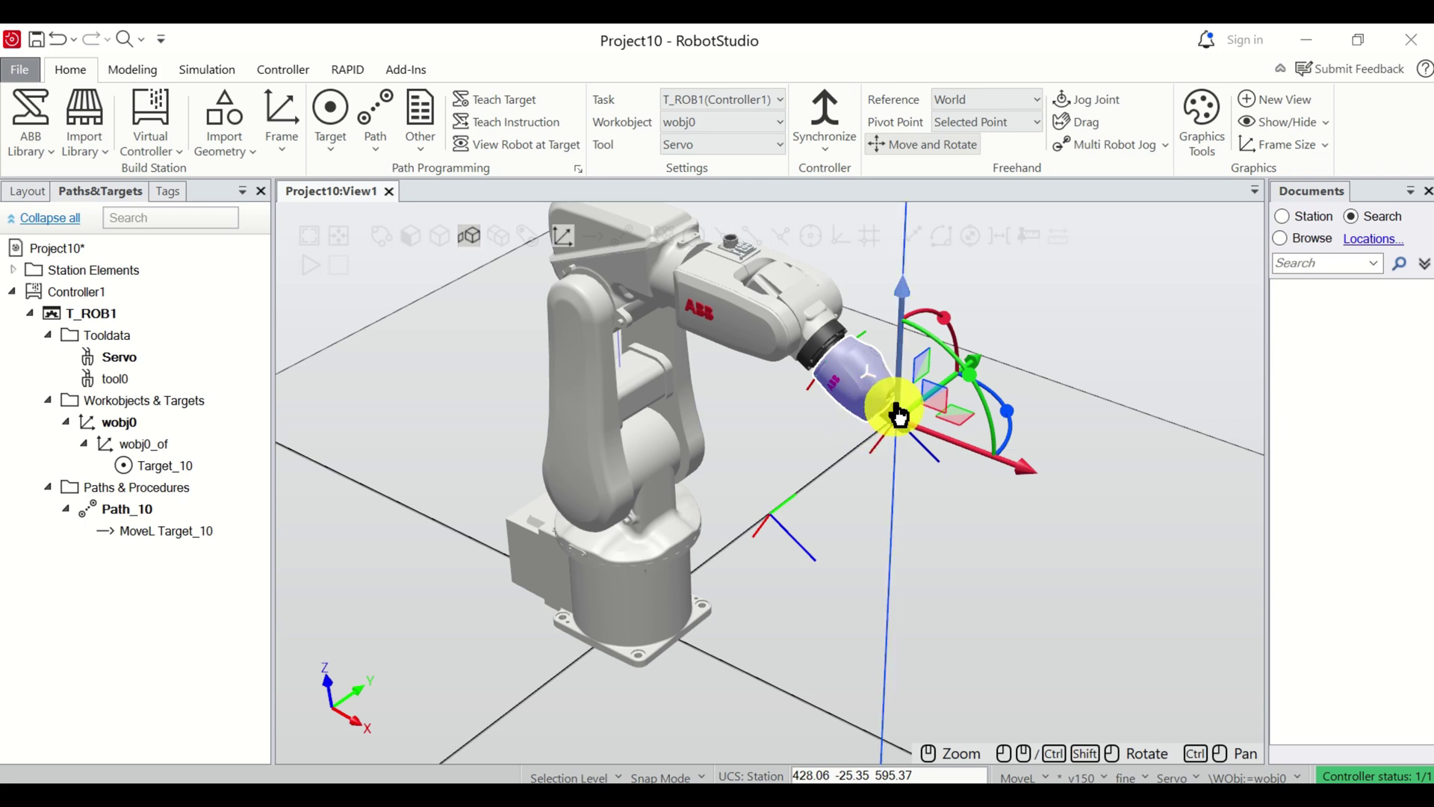
drag(900, 364, 903, 436)
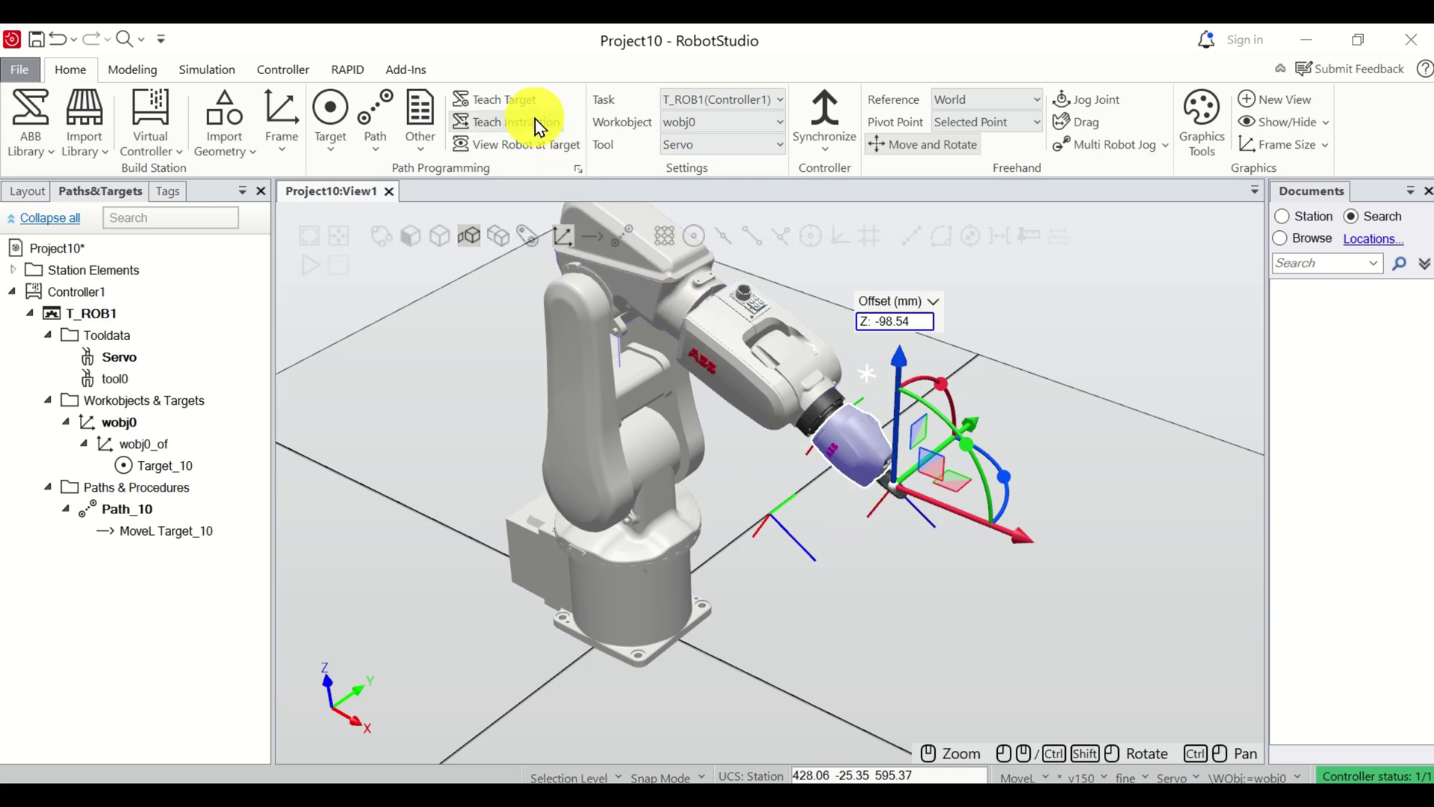
Teach the pose as MoveL Target_20 in Path_10 using the default wobj0.
click(514, 125)
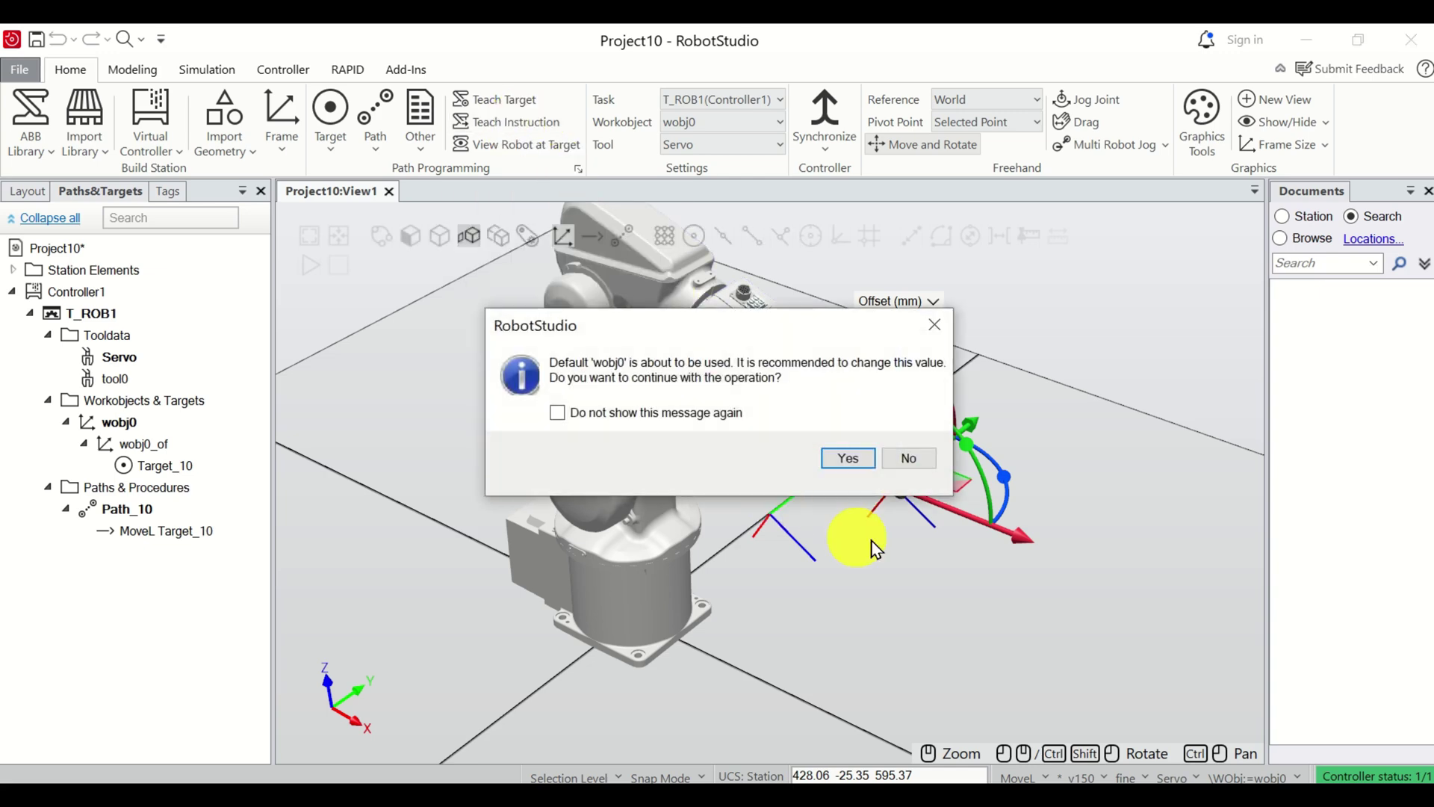
click(860, 472)
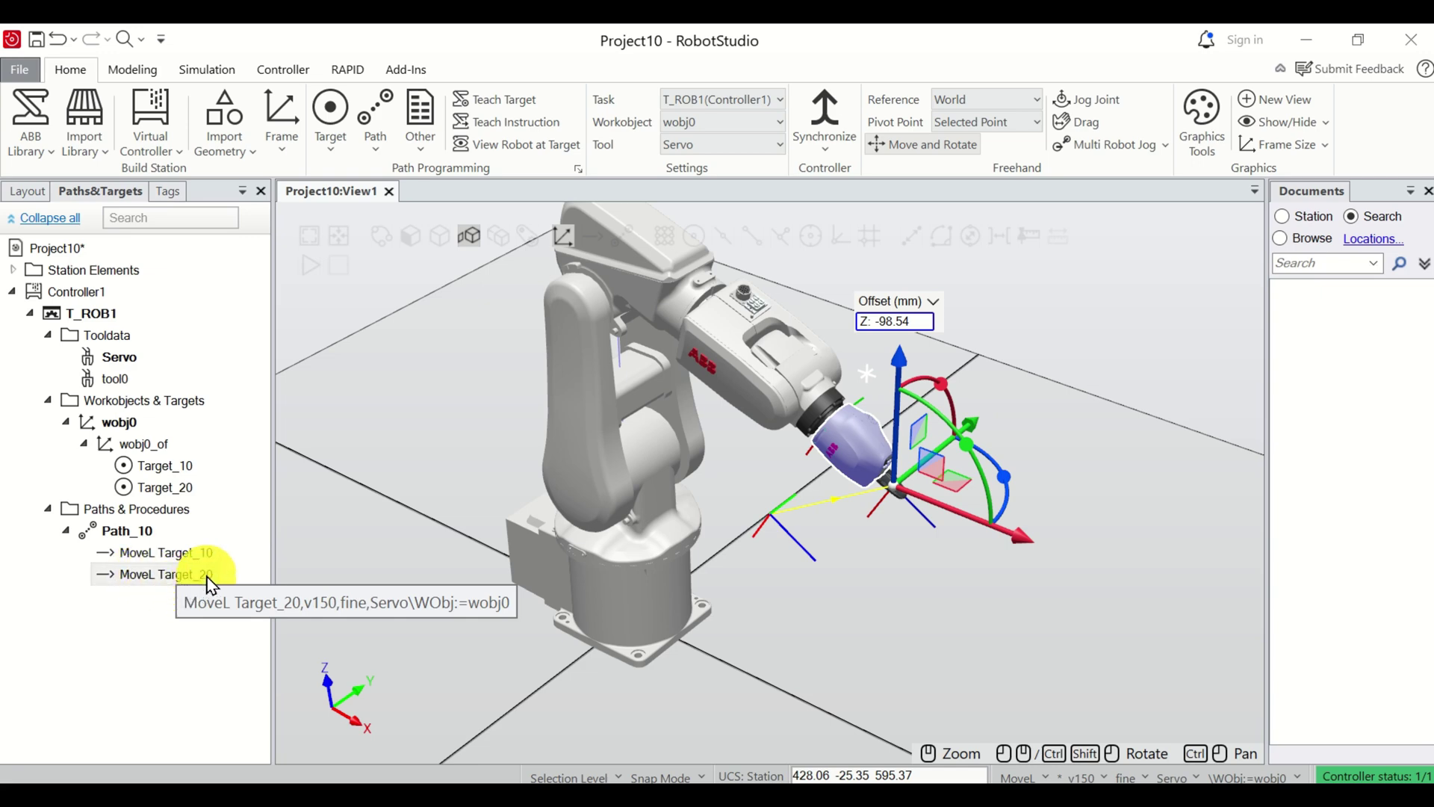
scroll(897, 484, up, 3)
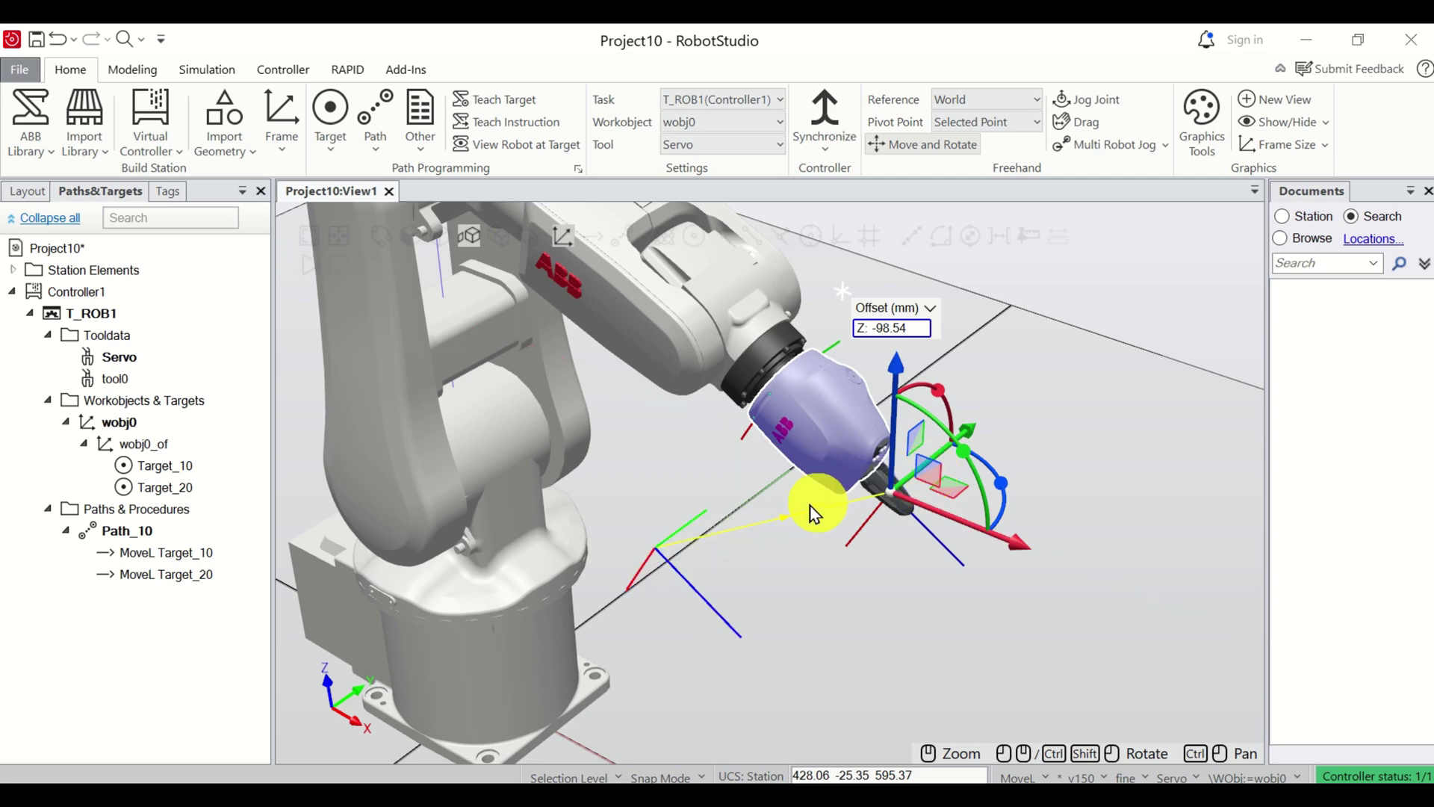
scroll(781, 521, up, 3)
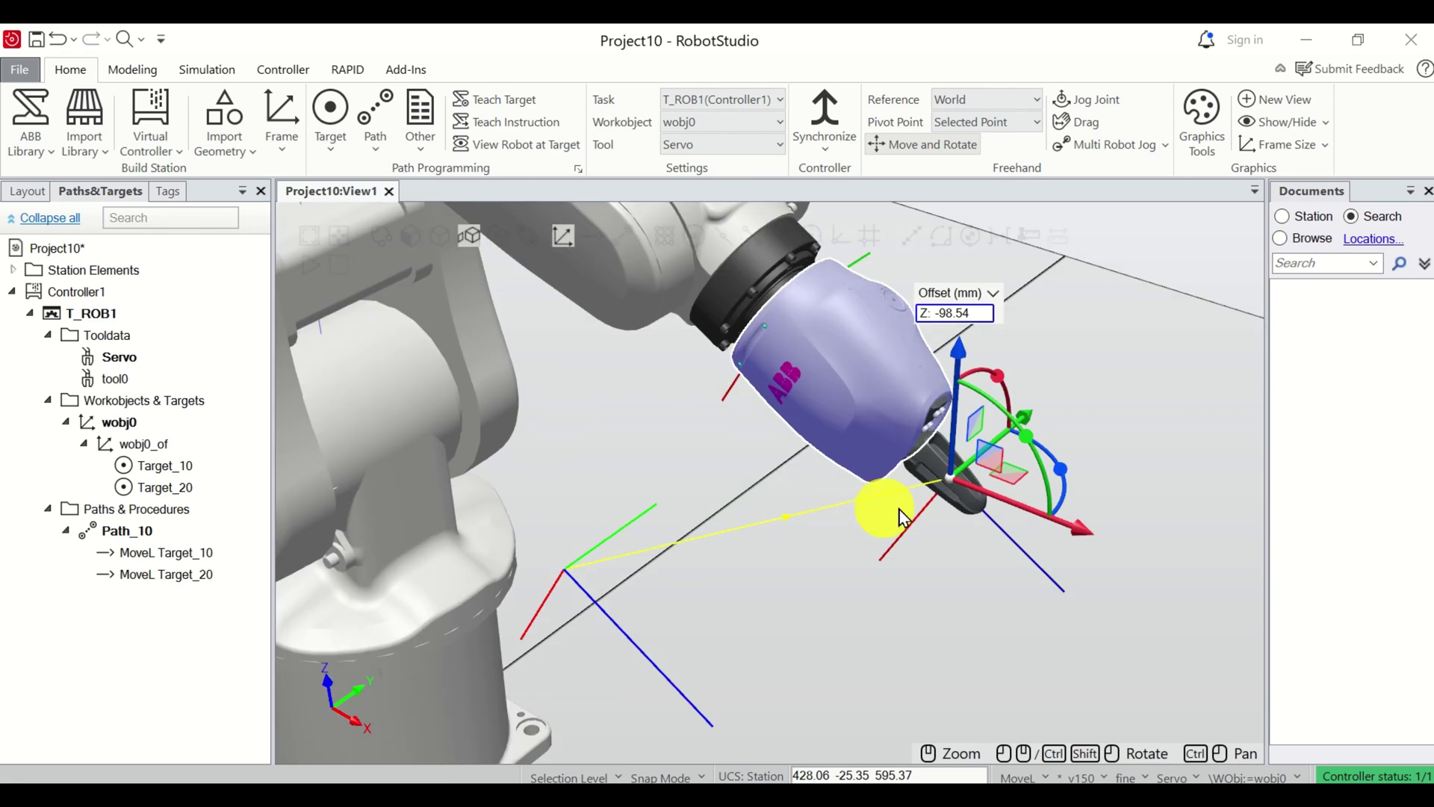
scroll(956, 495, down, 2)
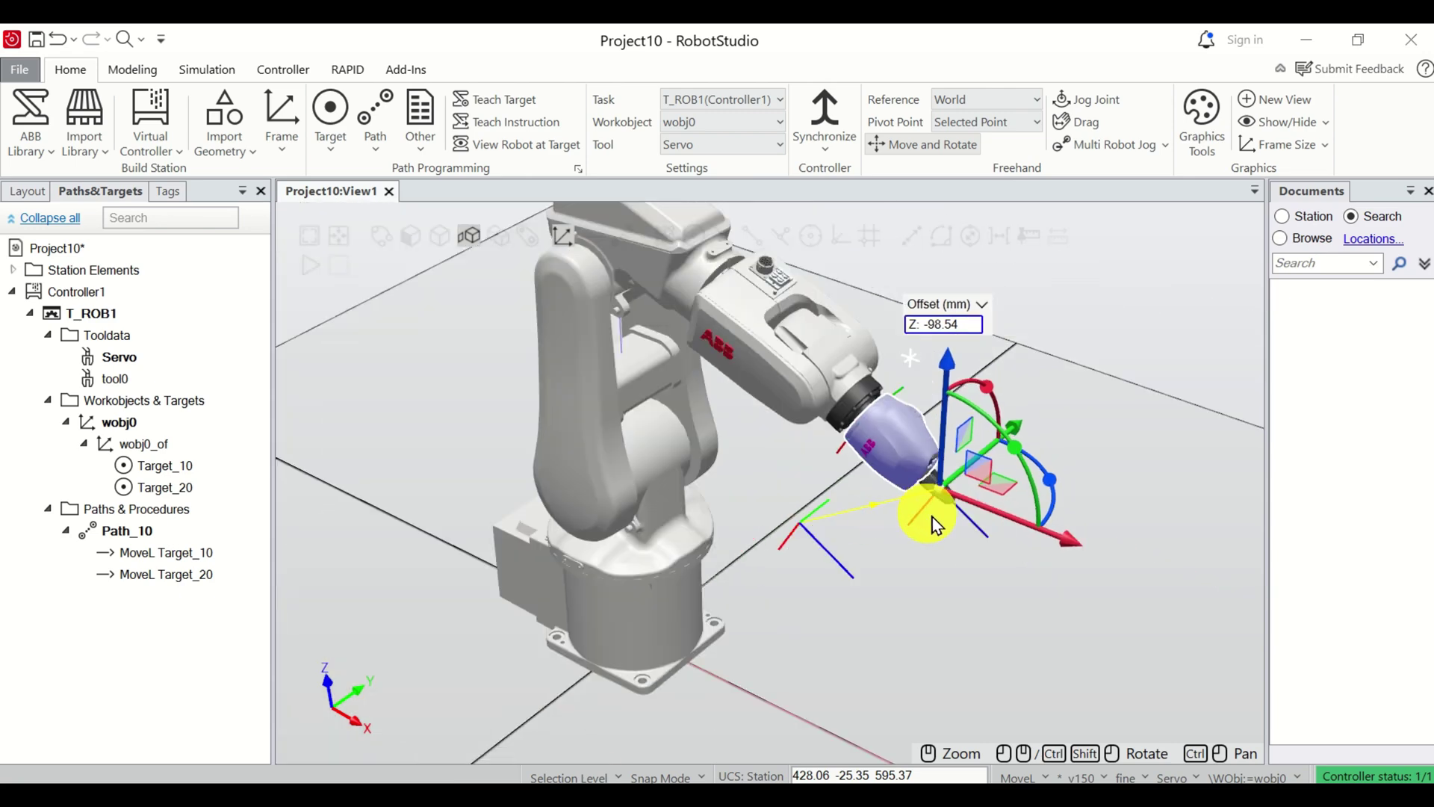
Run Move Along Path on Path_10 twice, moving linearly from Target_10 to Target_20.
right_click(156, 514)
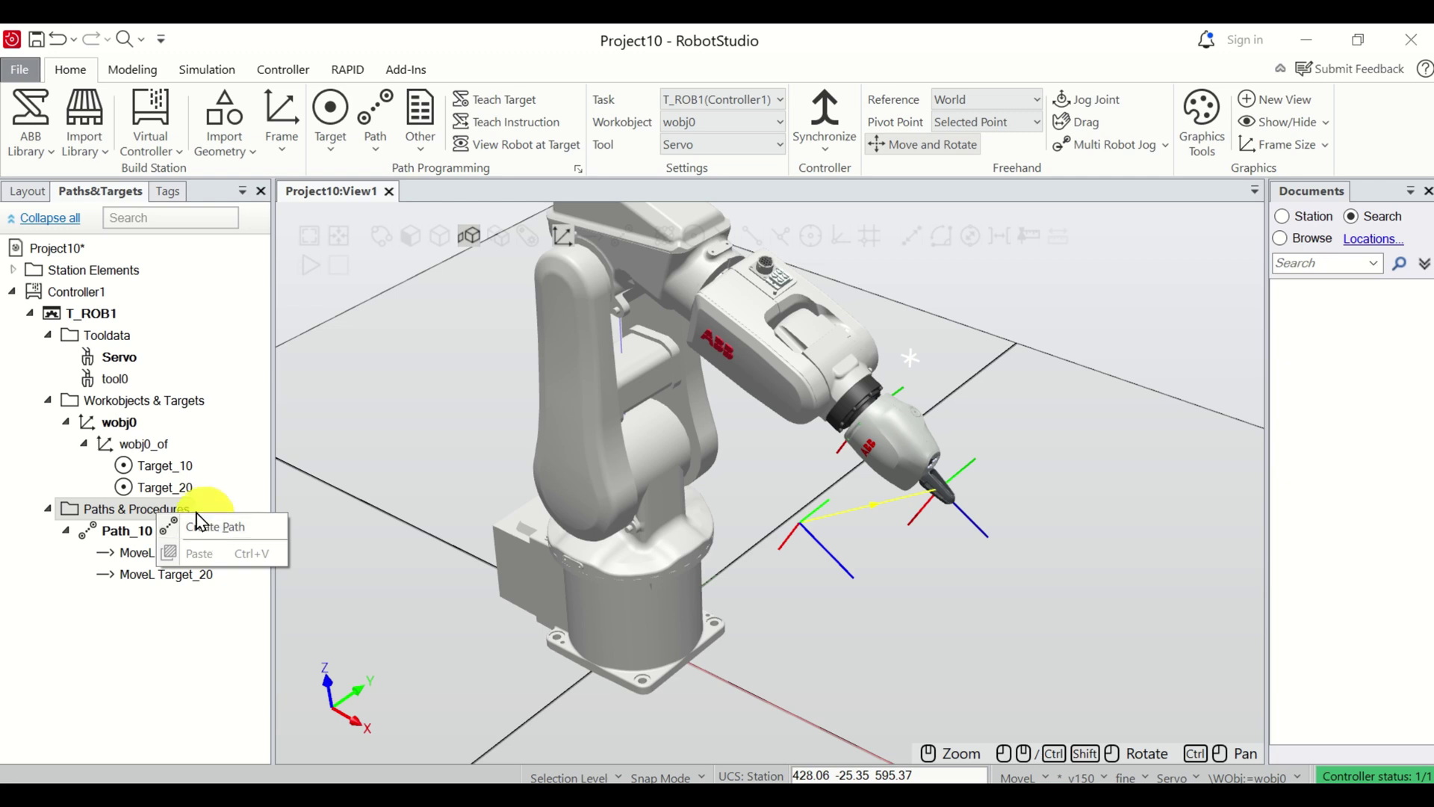
click(130, 542)
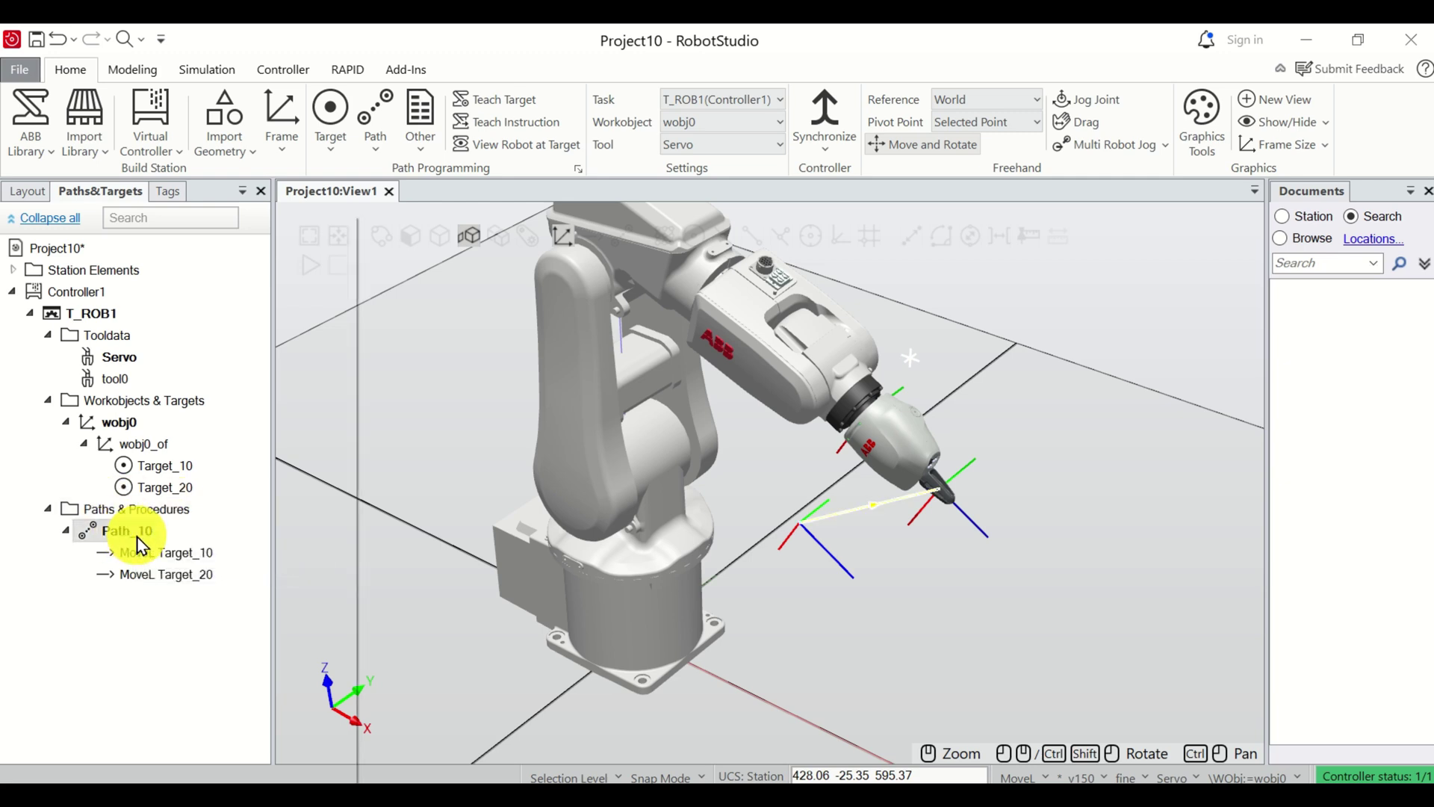
right_click(139, 544)
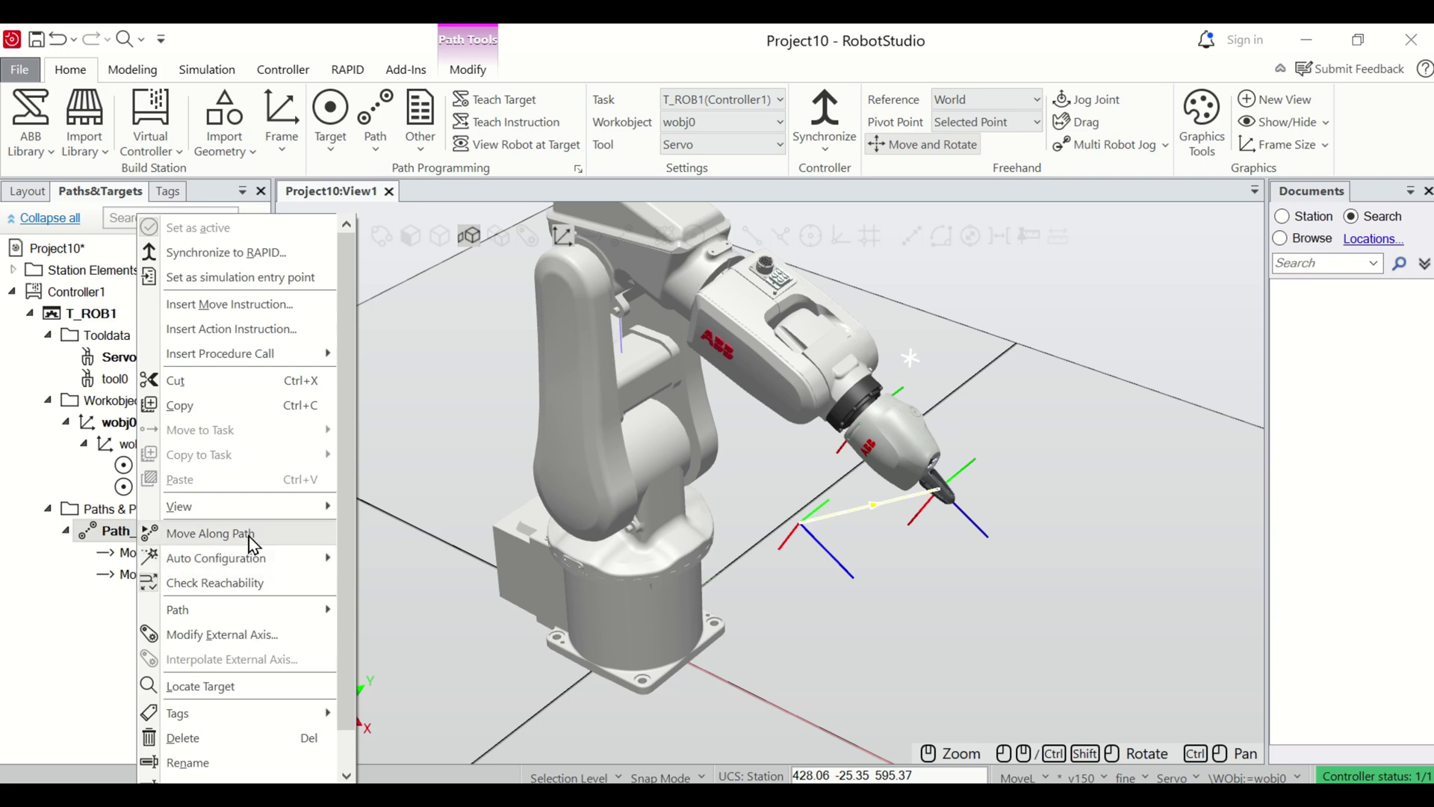
click(249, 536)
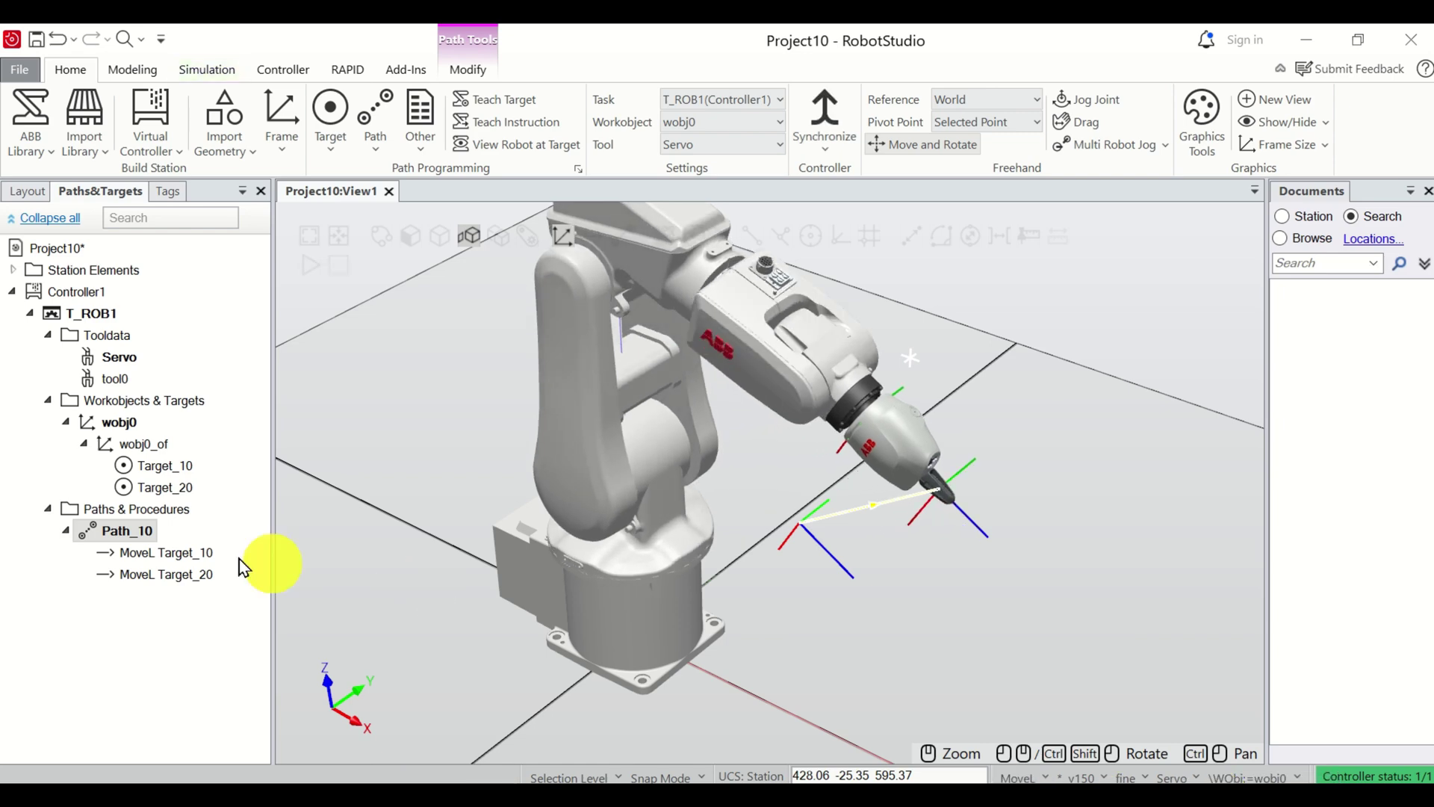
right_click(113, 531)
click(183, 538)
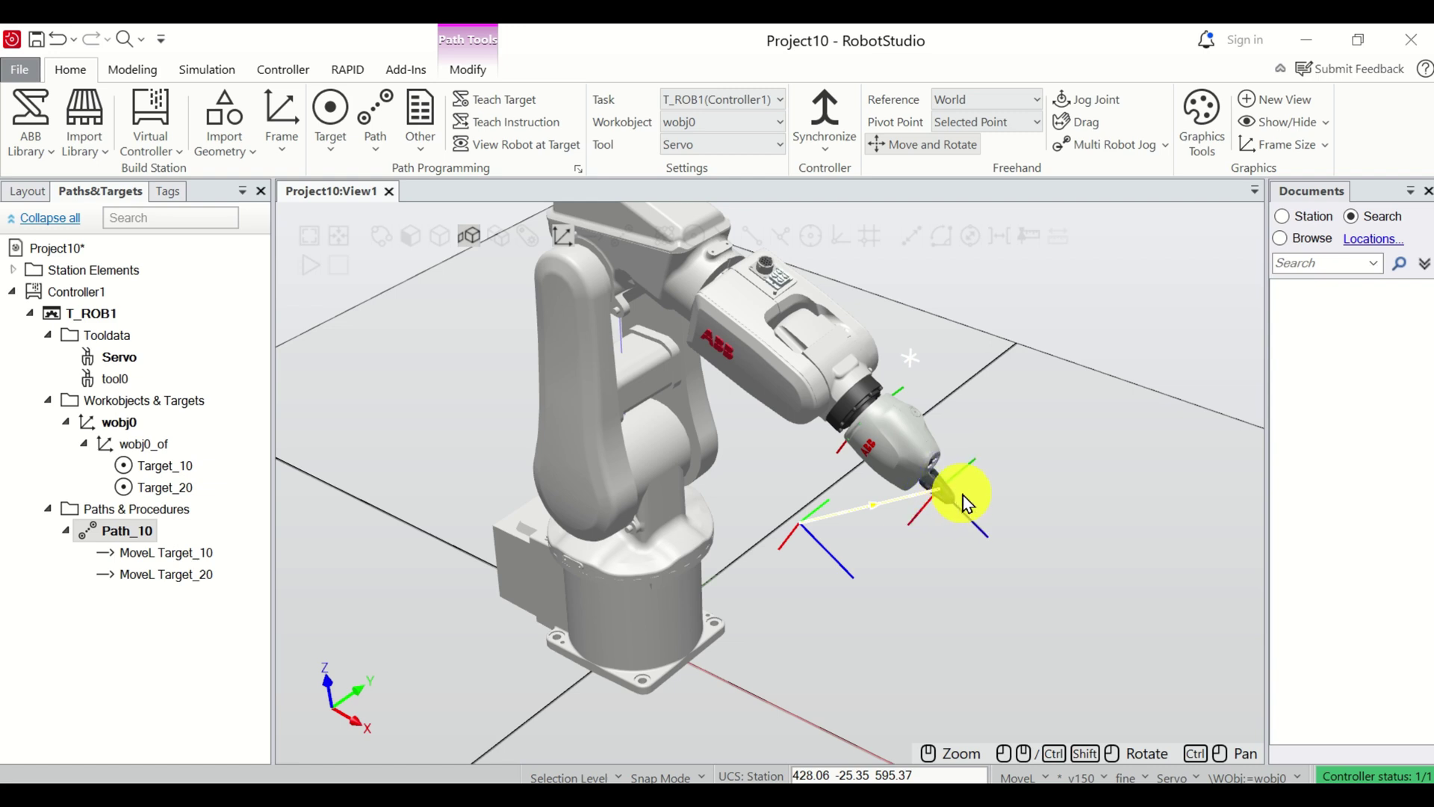
Raise the tool 180.07 mm along Z and teach it as MoveL Target_30 in wobj0.
click(904, 442)
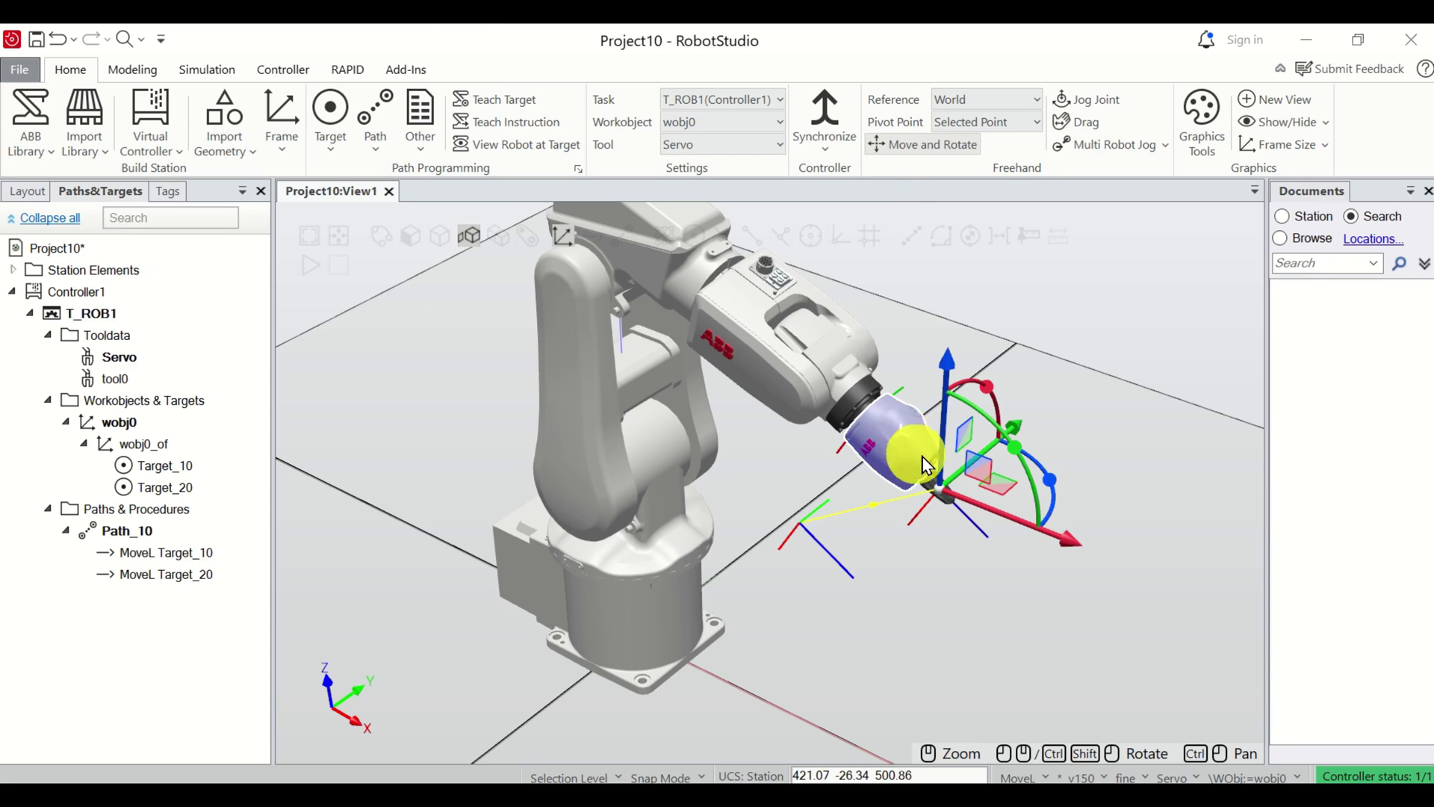
drag(945, 433, 943, 272)
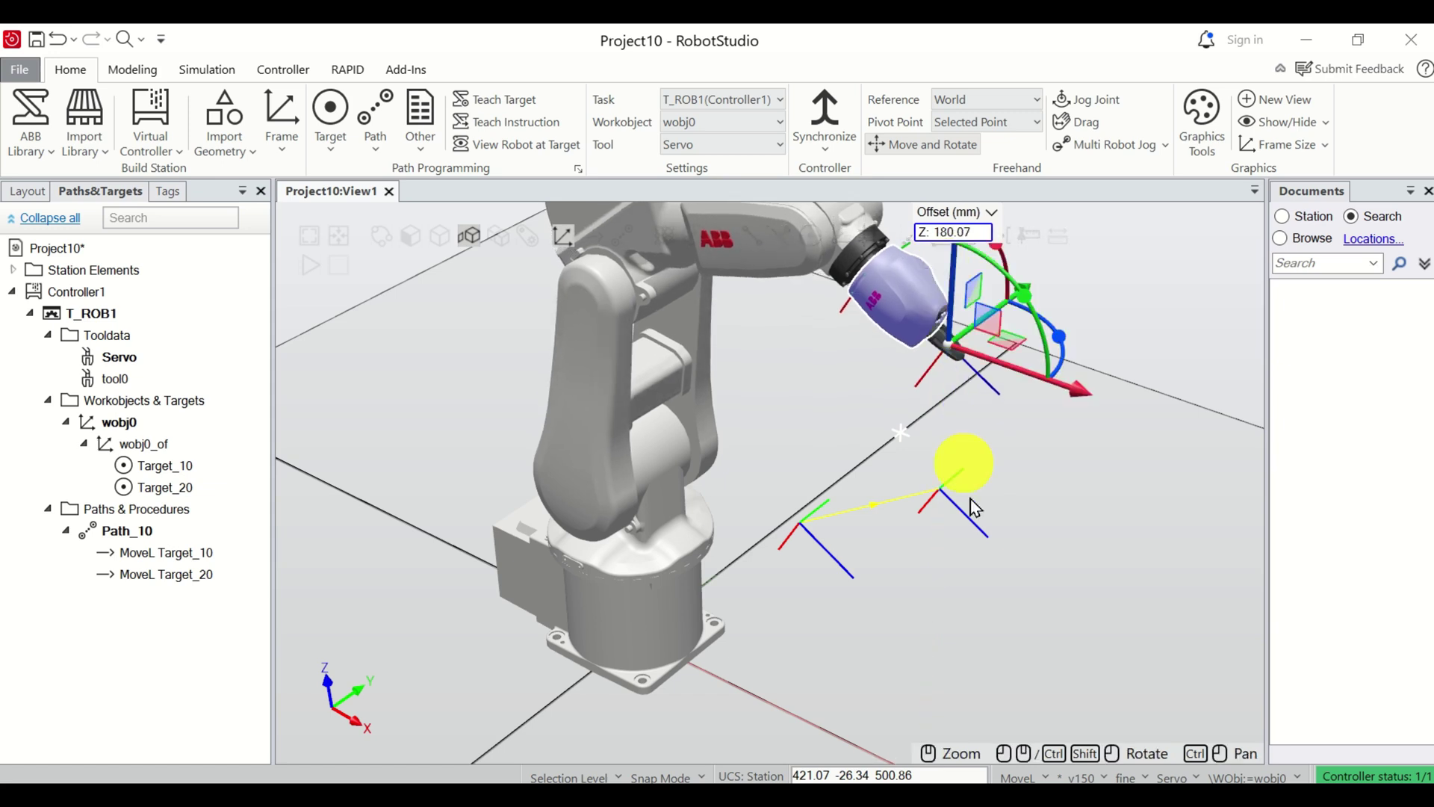
click(511, 127)
click(842, 458)
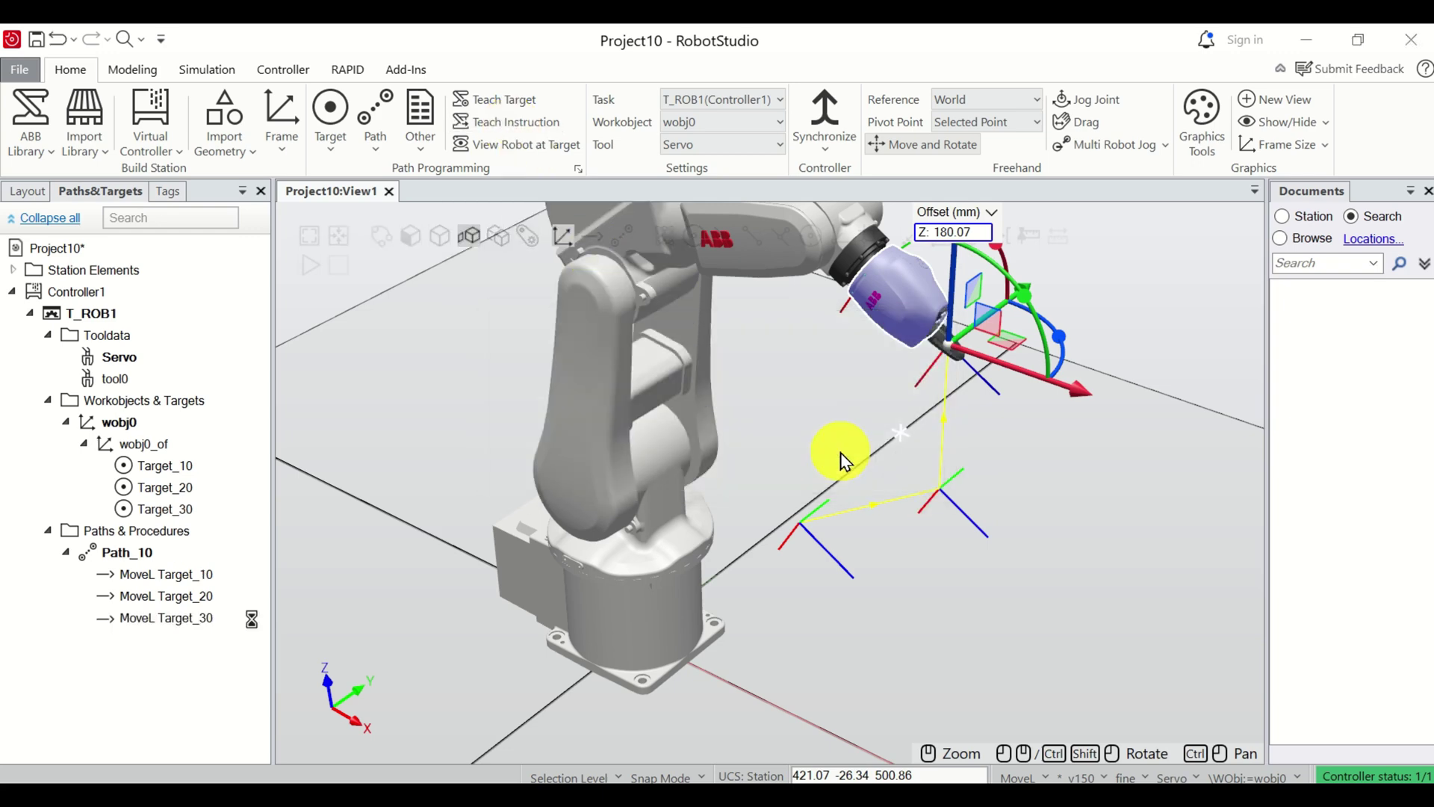
scroll(971, 419, up, 2)
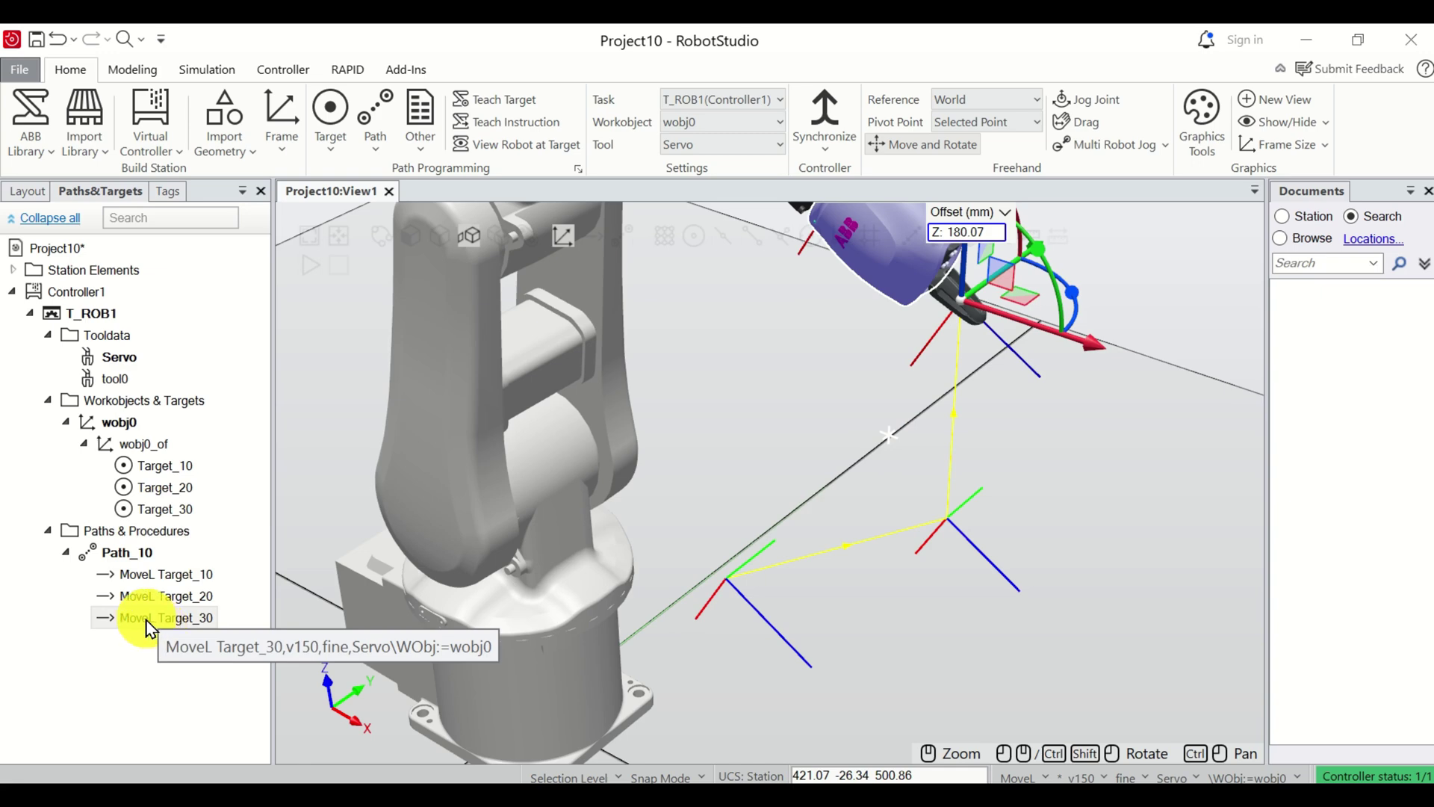
click(189, 630)
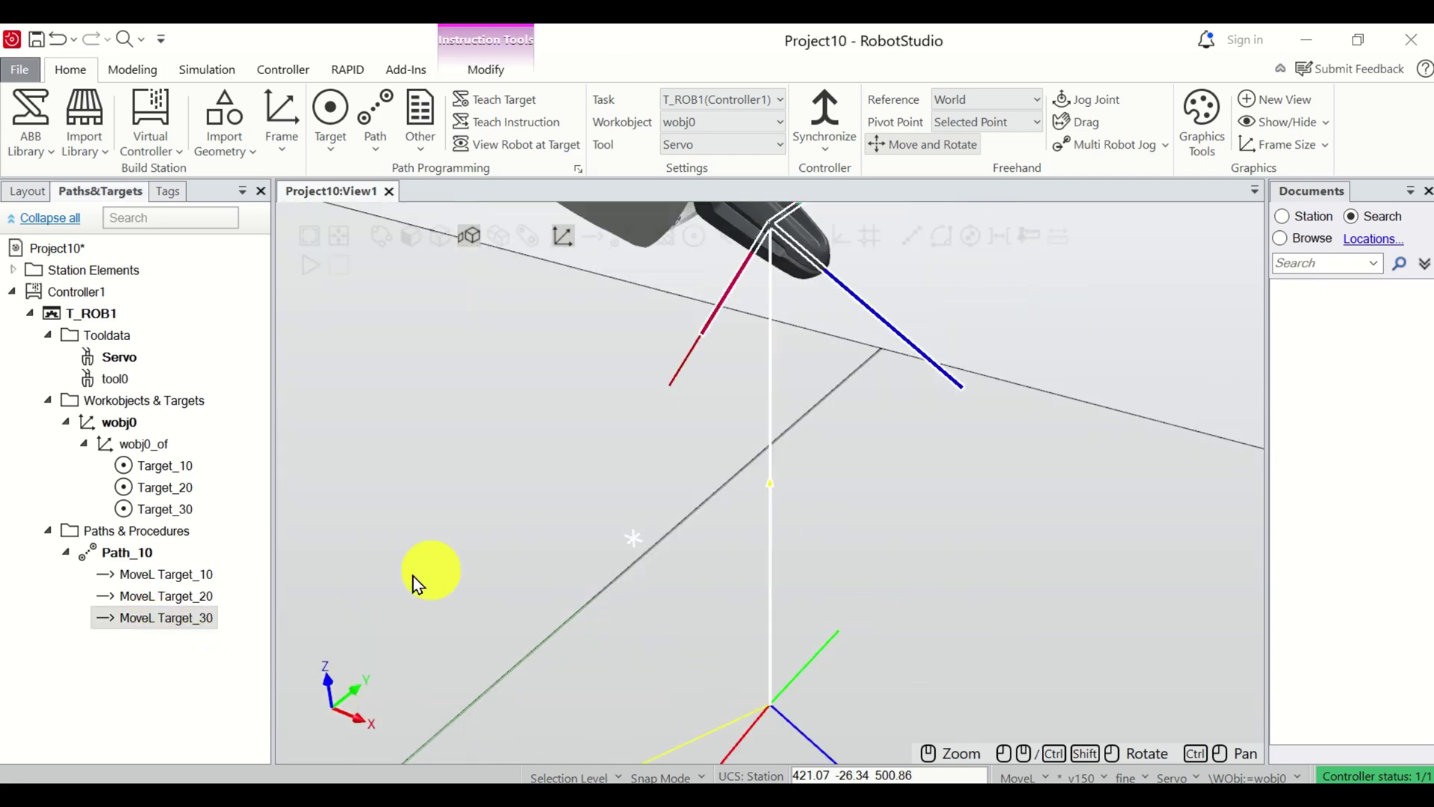
scroll(532, 443, down, 2)
scroll(532, 443, down, 2)
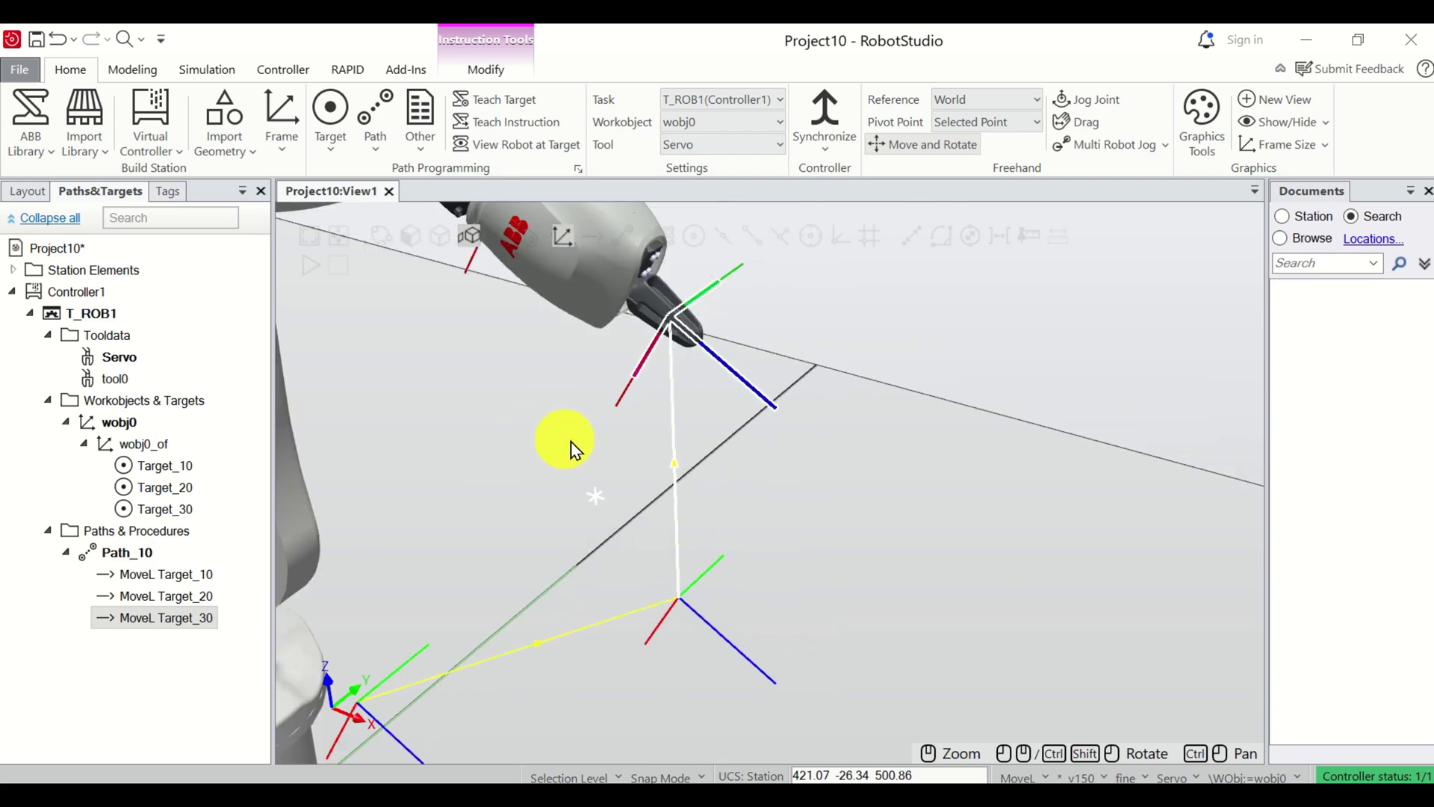
scroll(576, 448, up, 3)
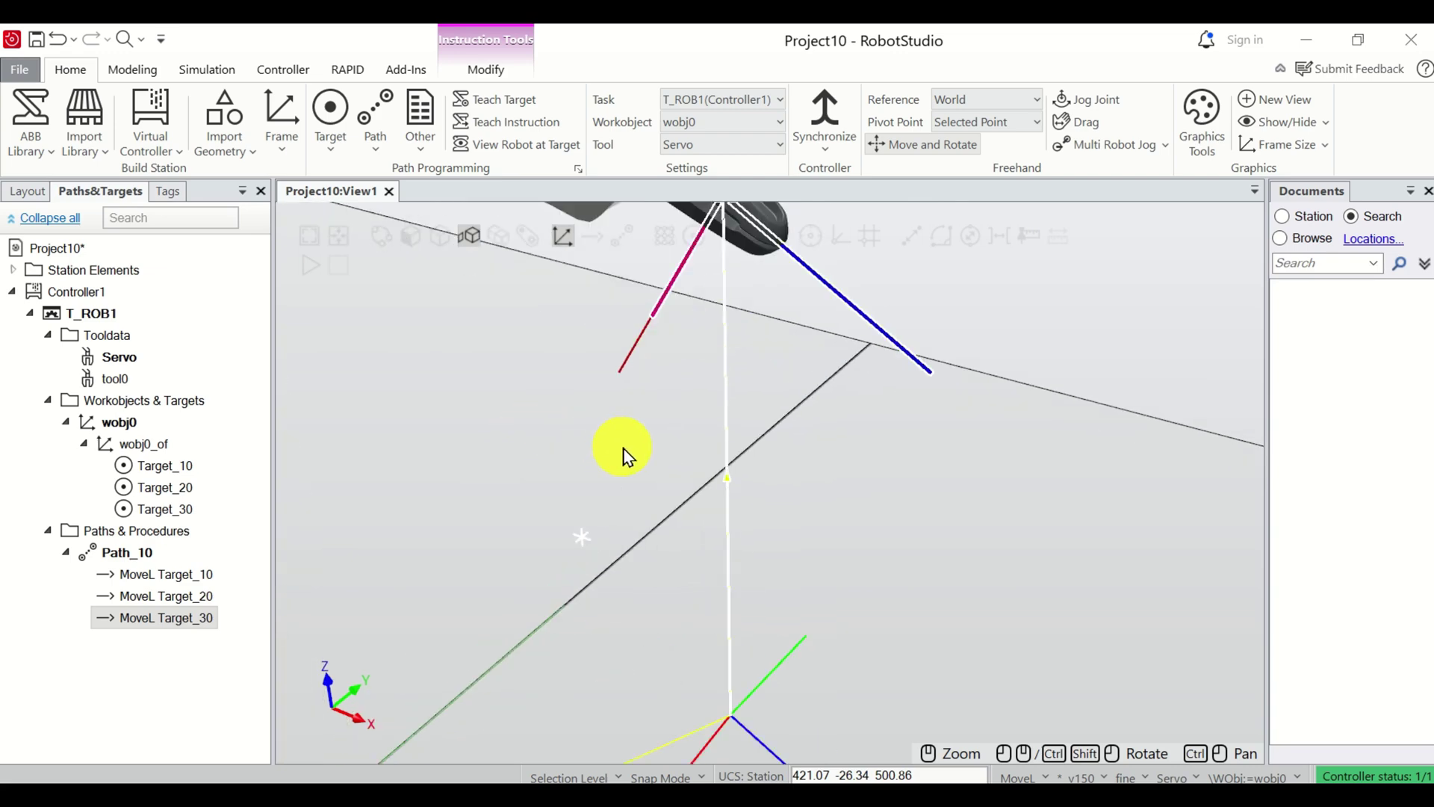
click(159, 511)
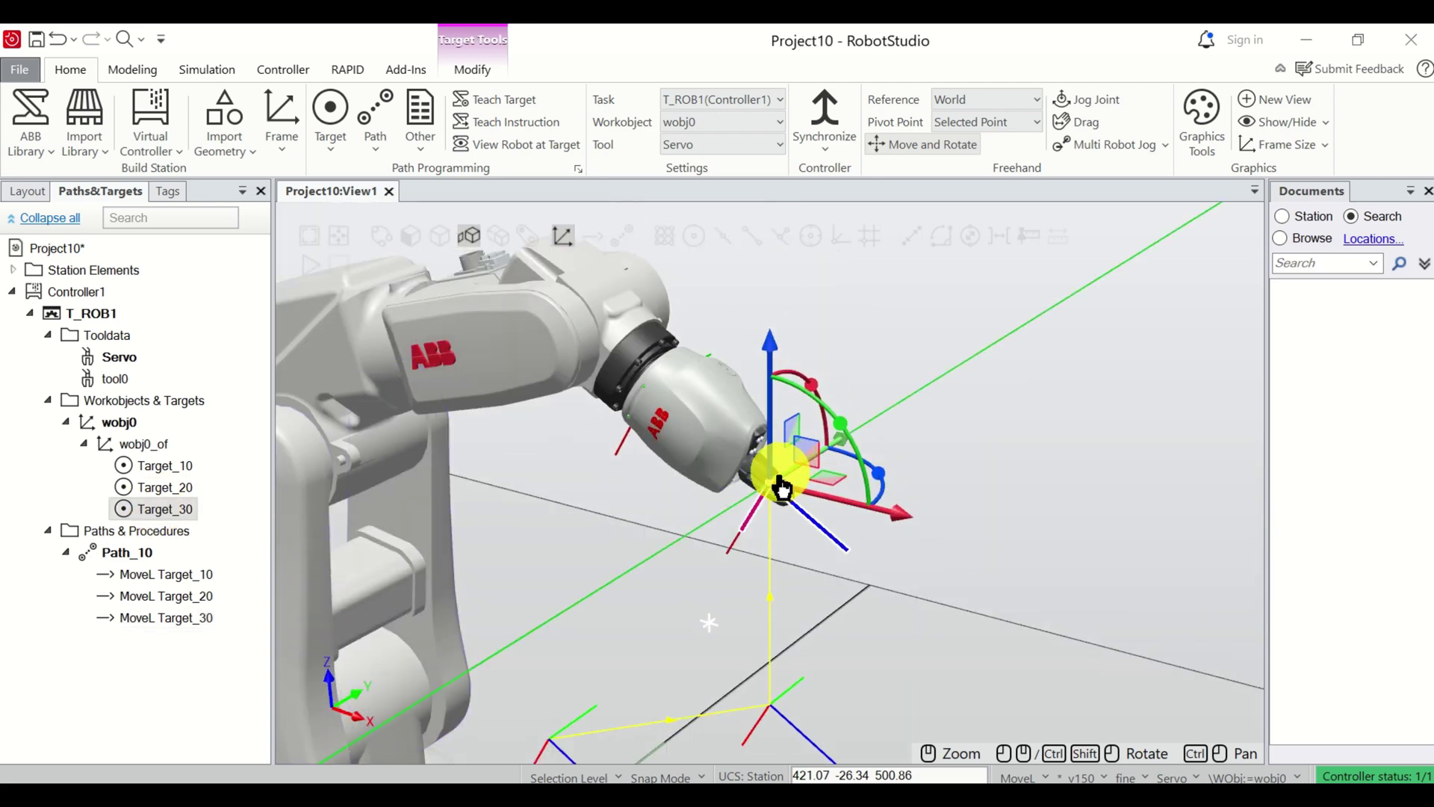
click(178, 488)
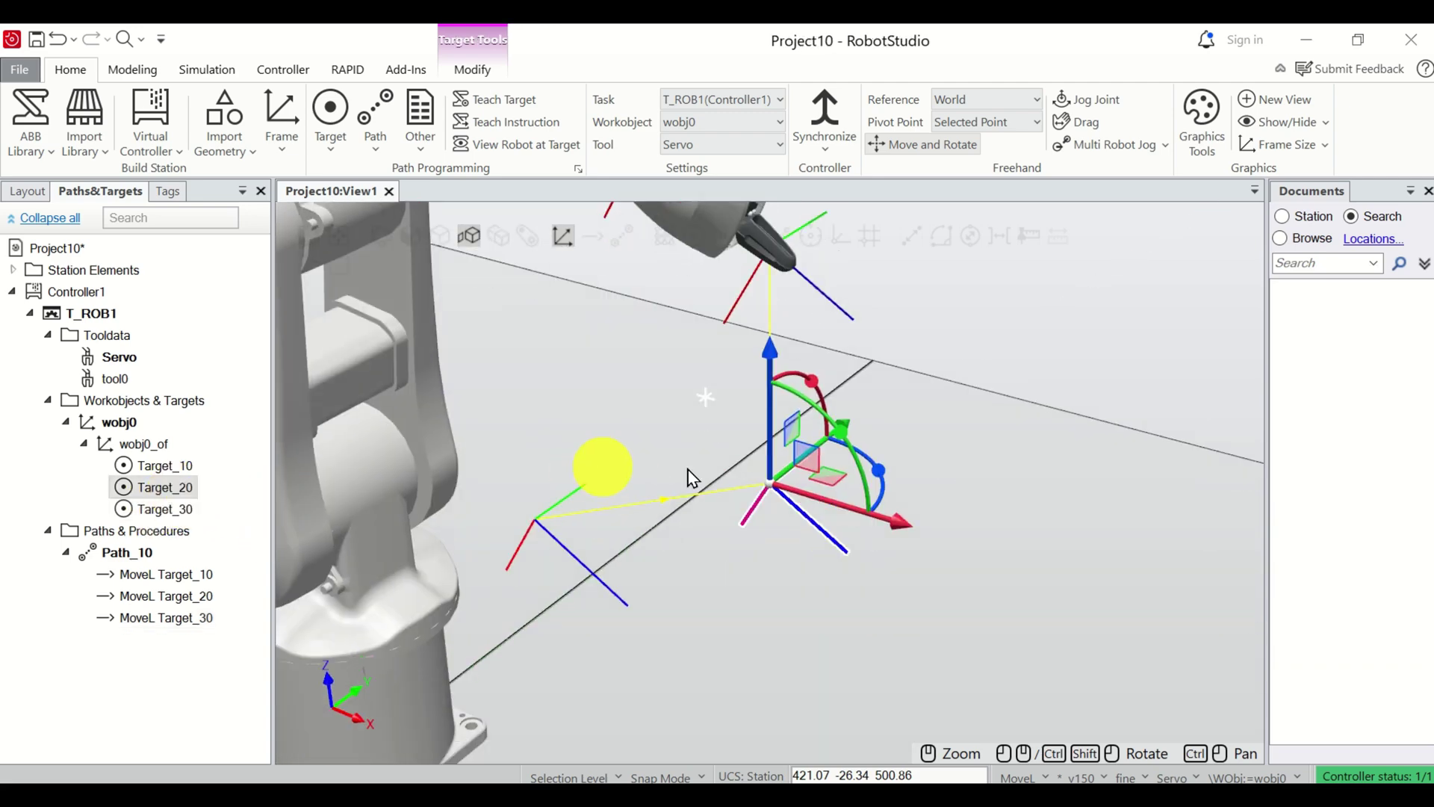
click(180, 469)
scroll(925, 475, down, 5)
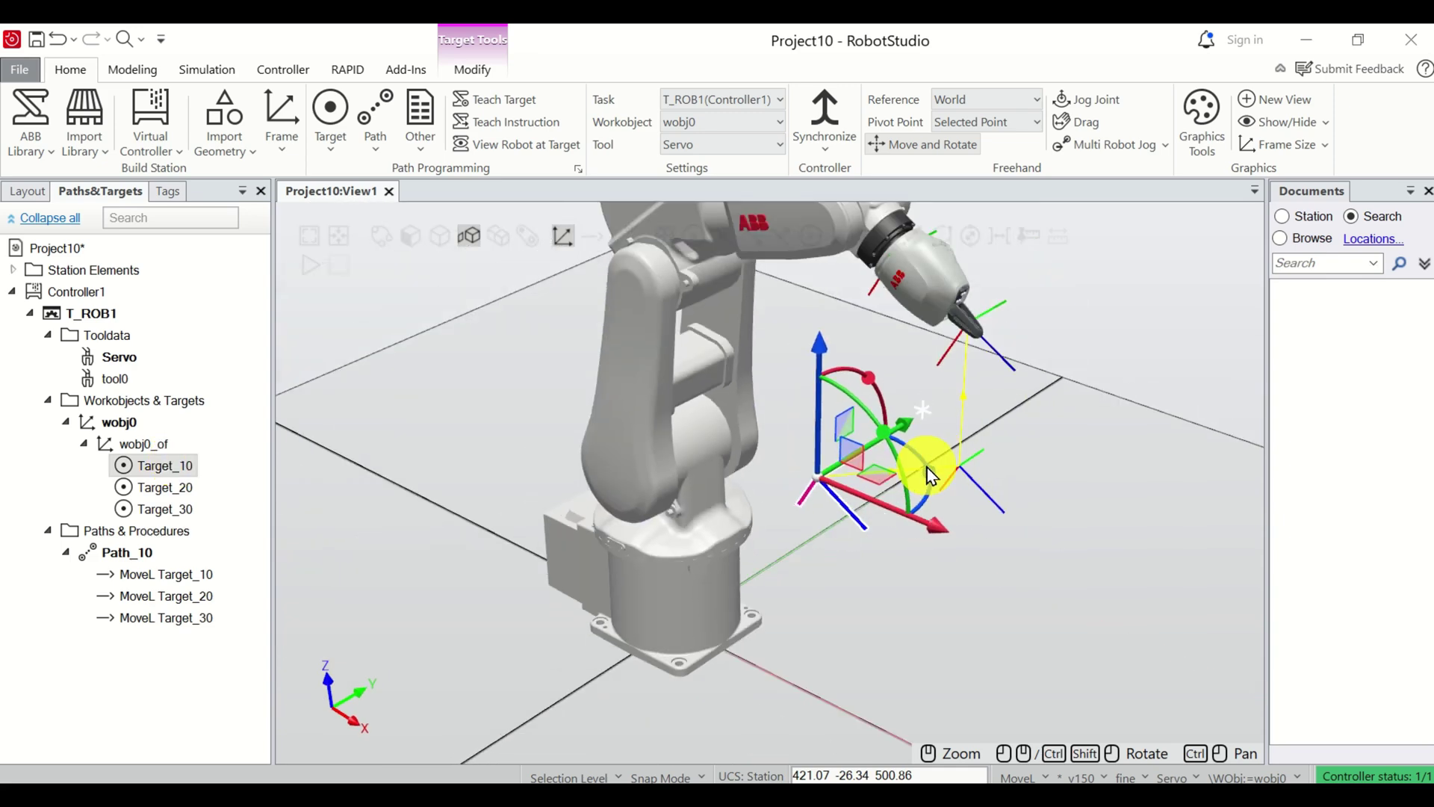
scroll(1021, 340, up, 1)
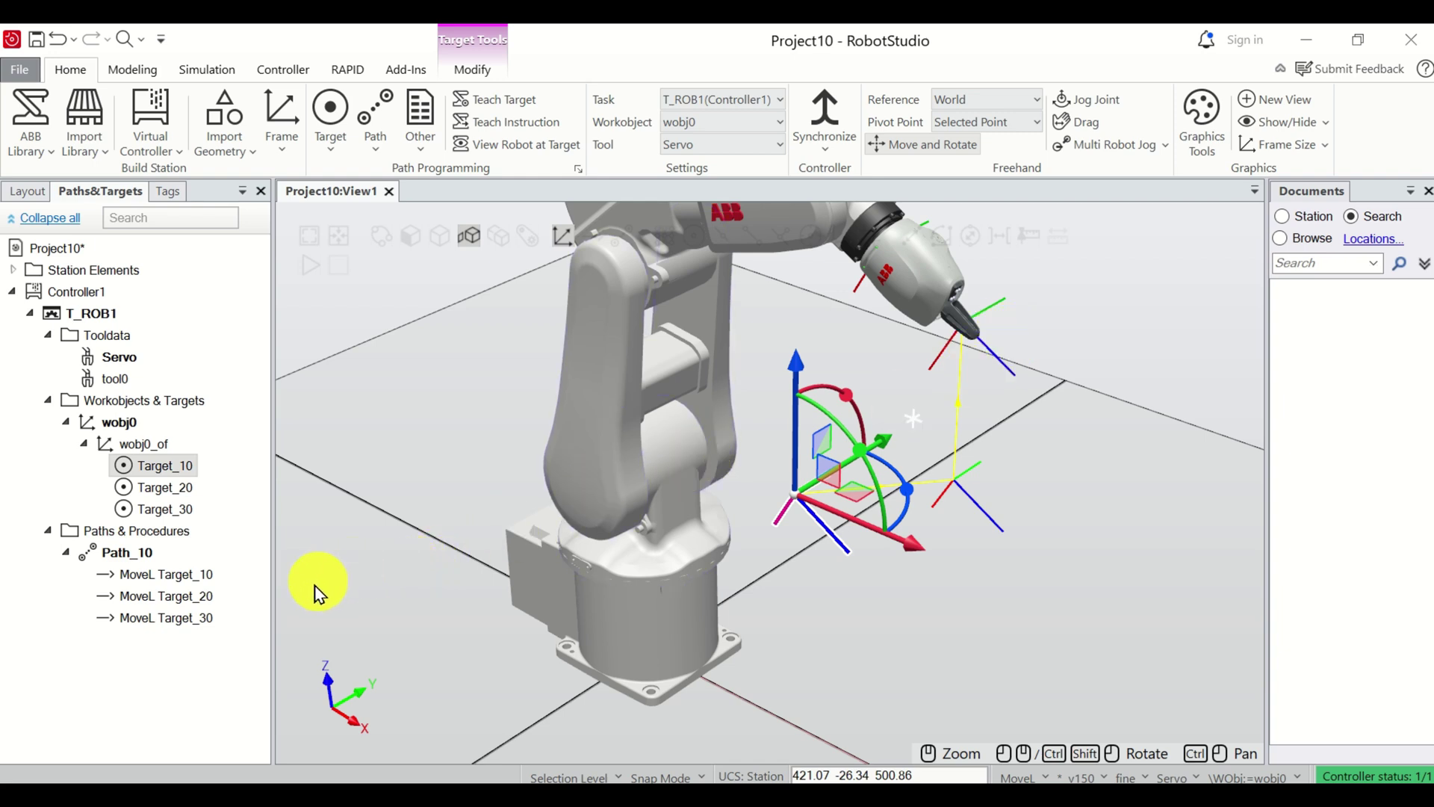
click(193, 576)
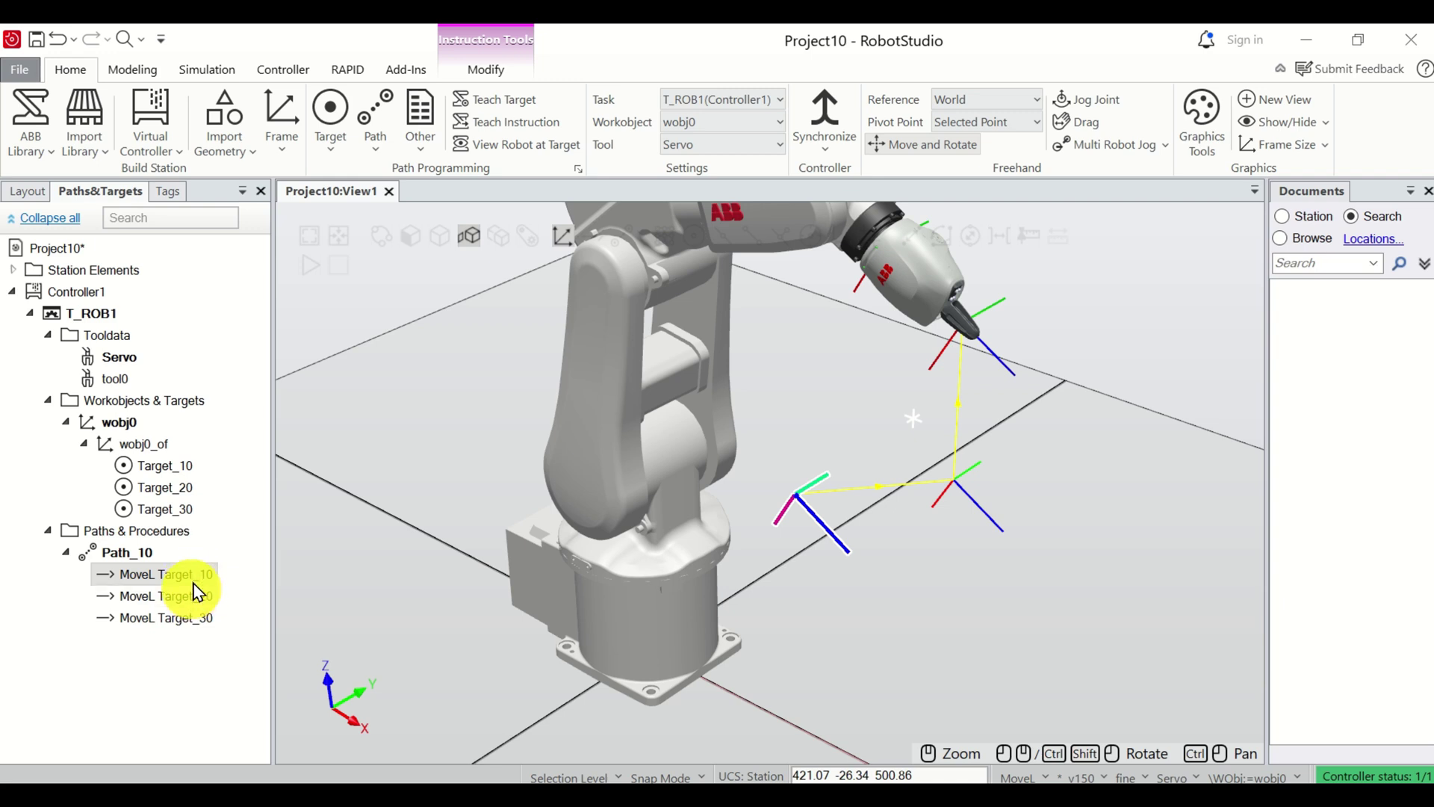
Duplicate MoveL Target_10 as new target Target_10_2 and move it to the end of Path_10.
click(204, 600)
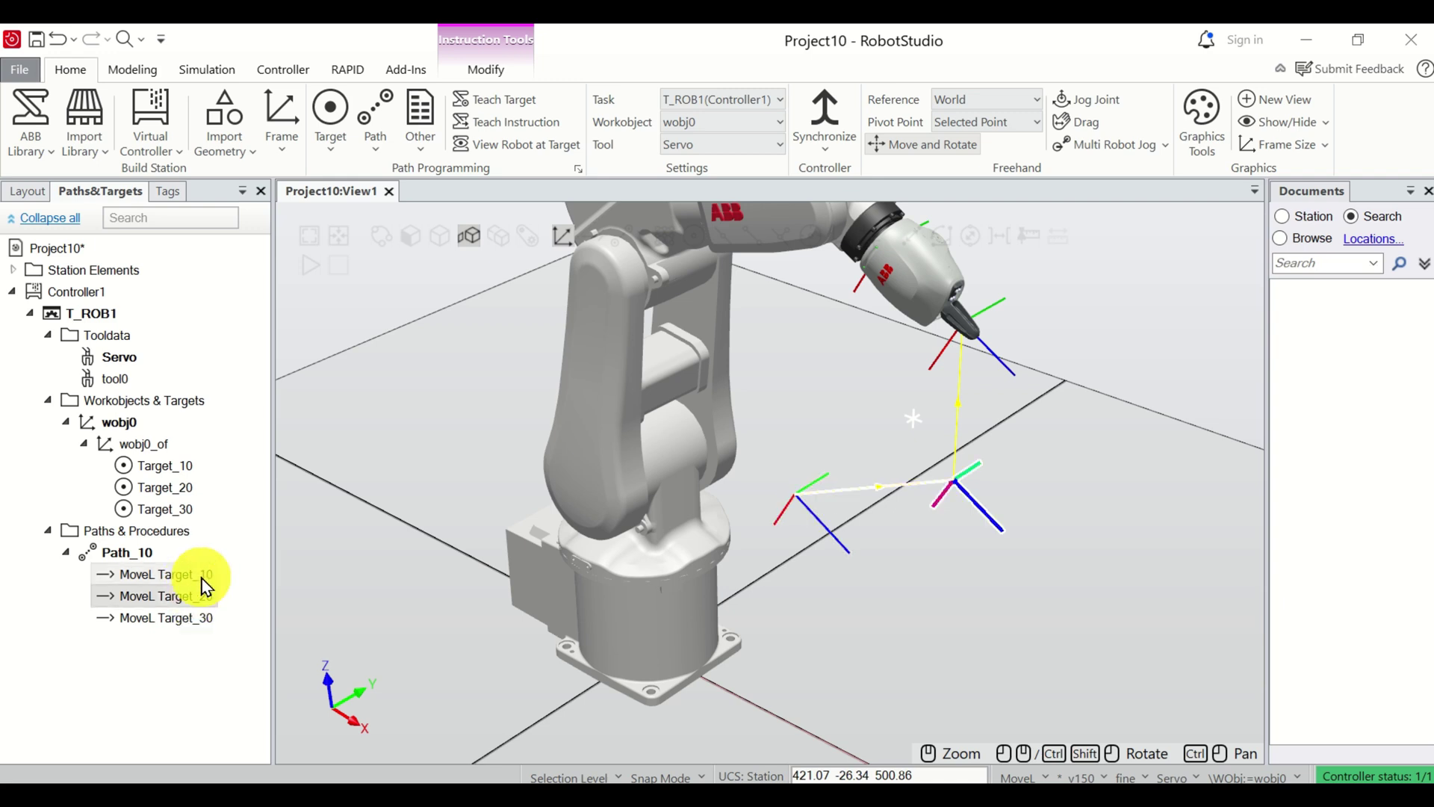
click(206, 586)
key(ctrl+v)
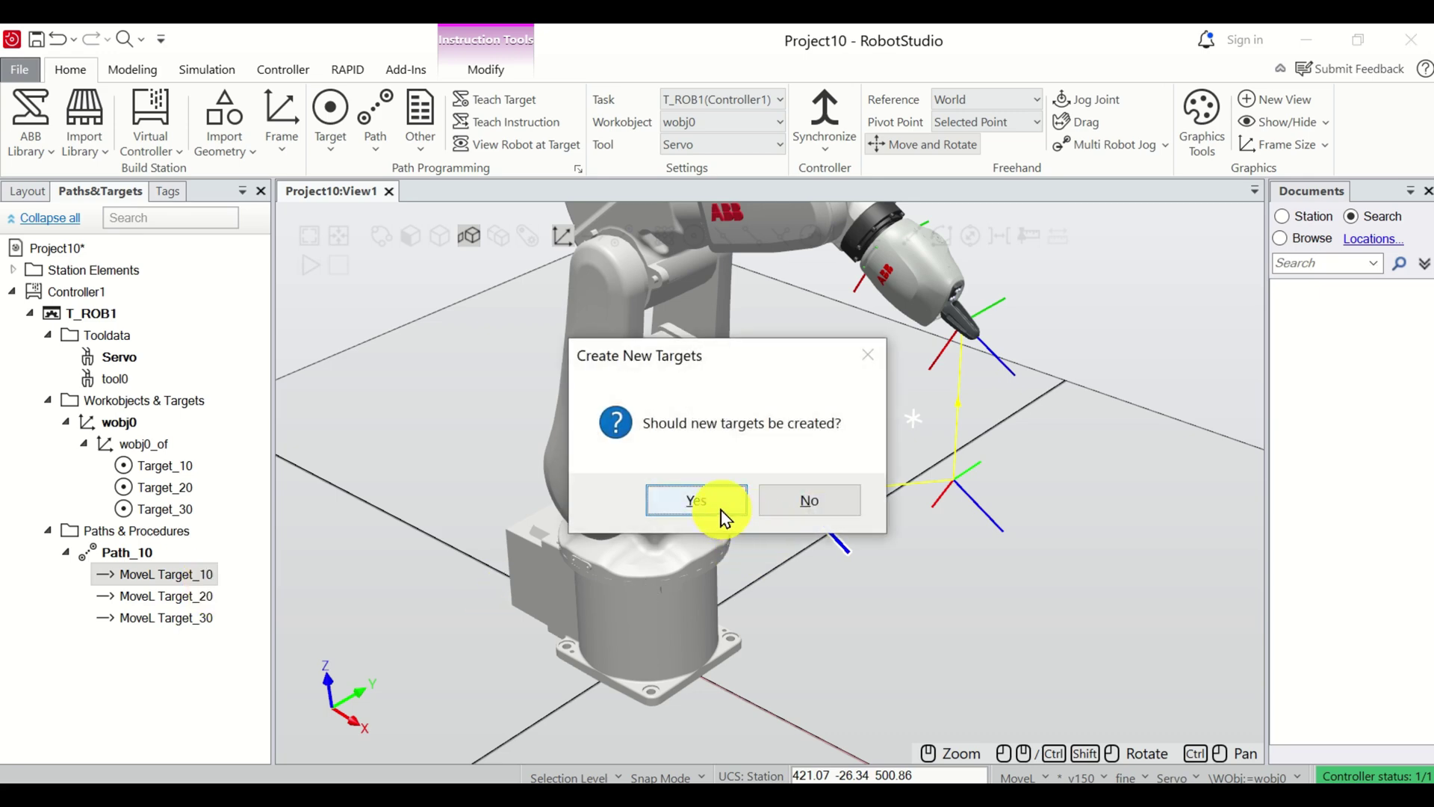
click(696, 500)
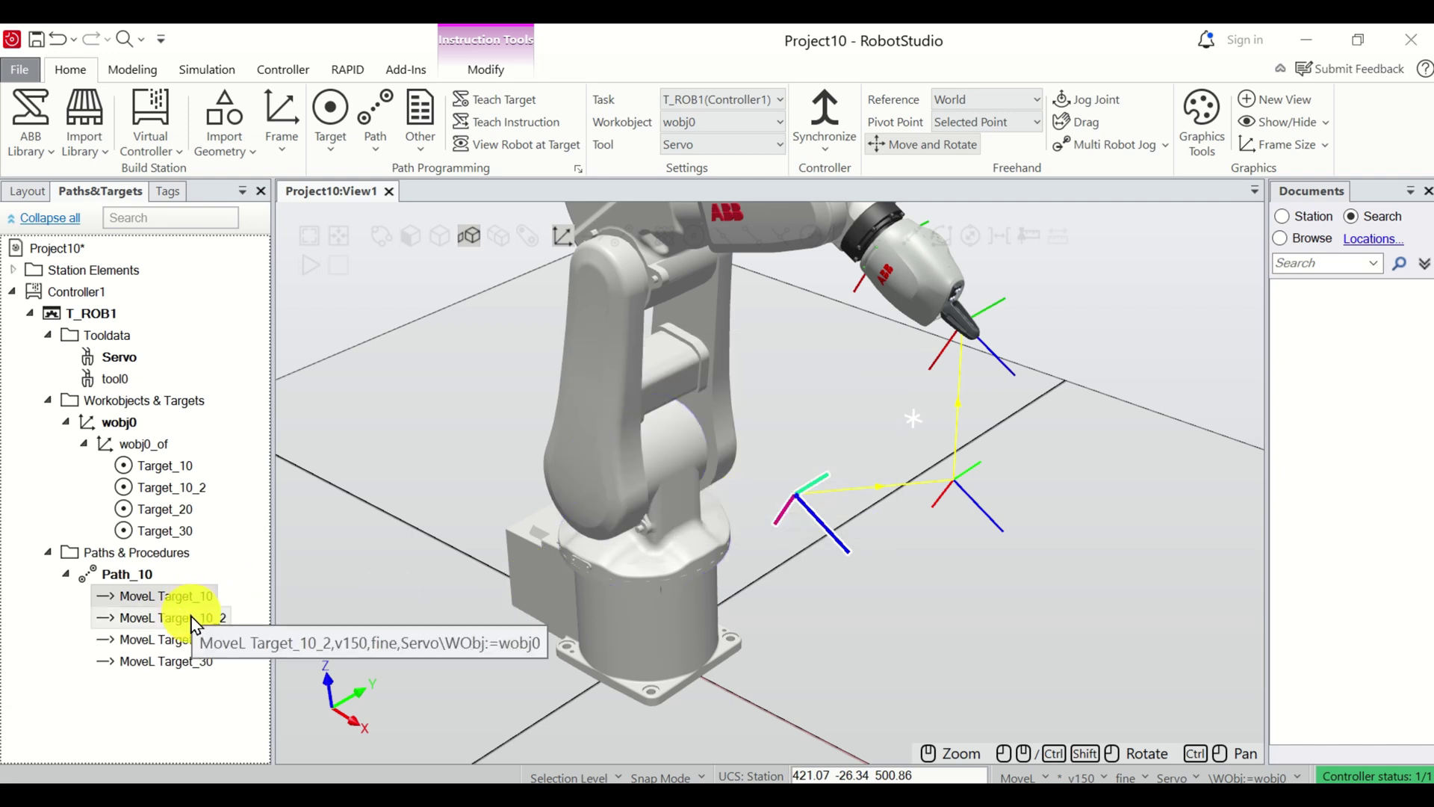
click(218, 623)
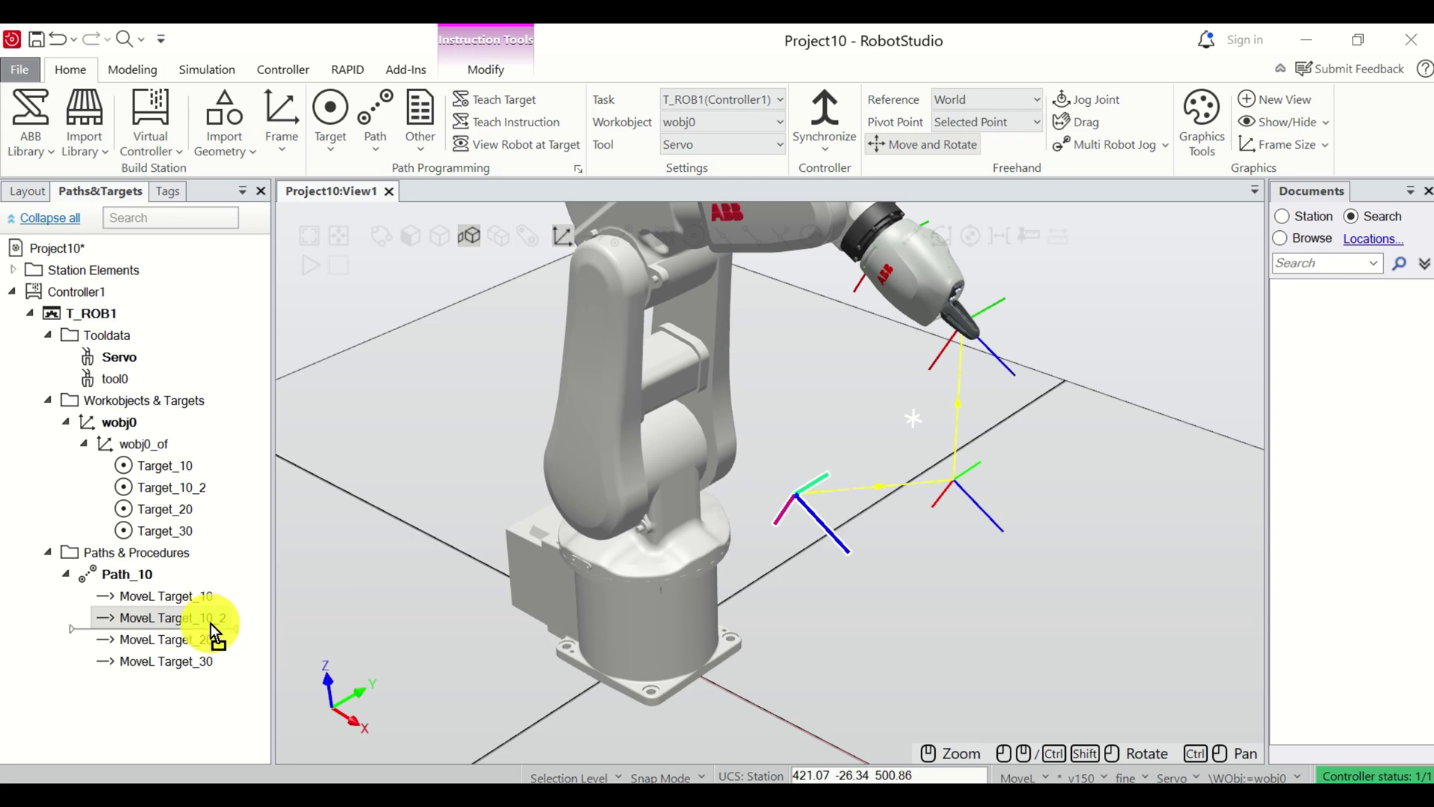
drag(210, 626, 211, 667)
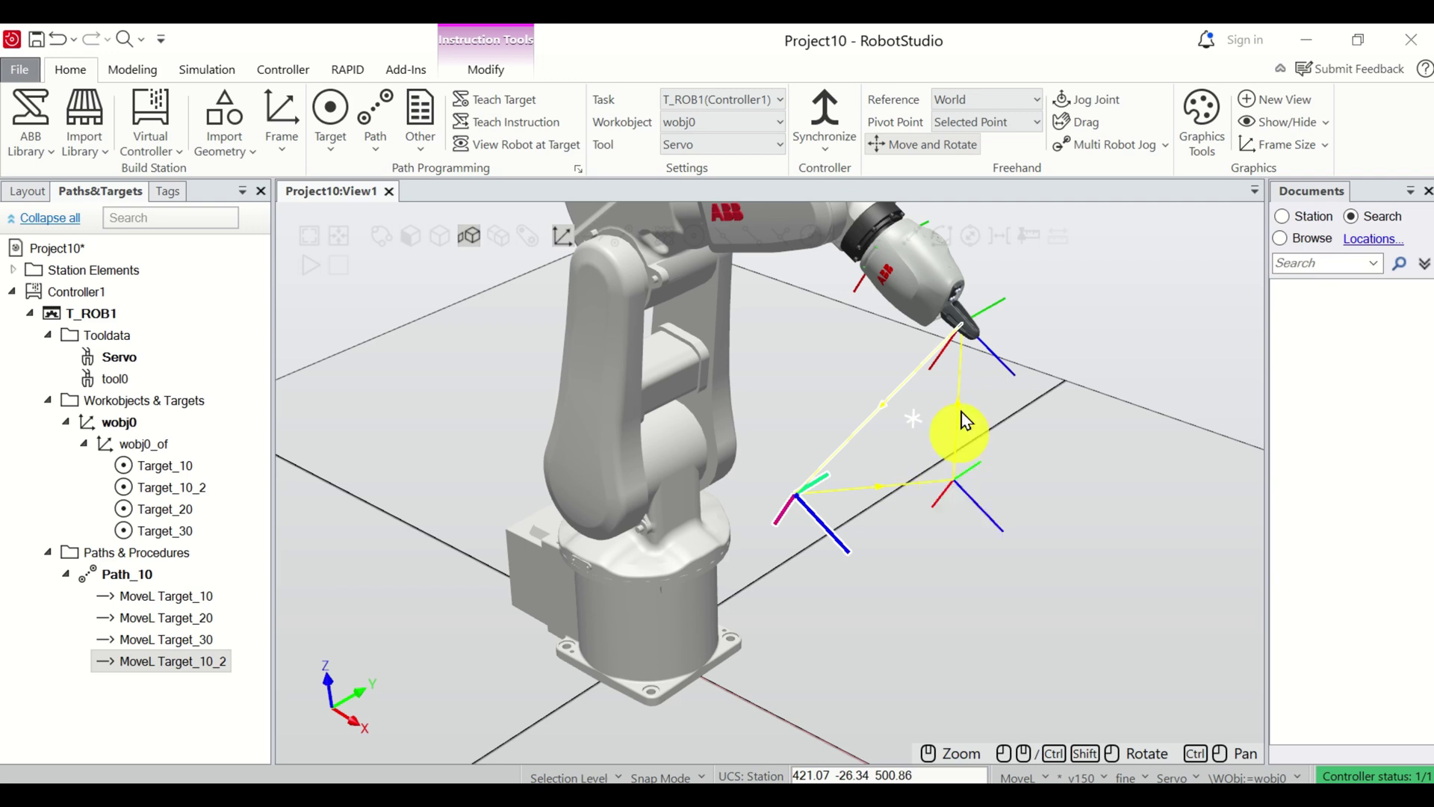
Run Move Along Path on Path_10 through Target_30 and back to Target_10_2.
click(139, 581)
right_click(141, 589)
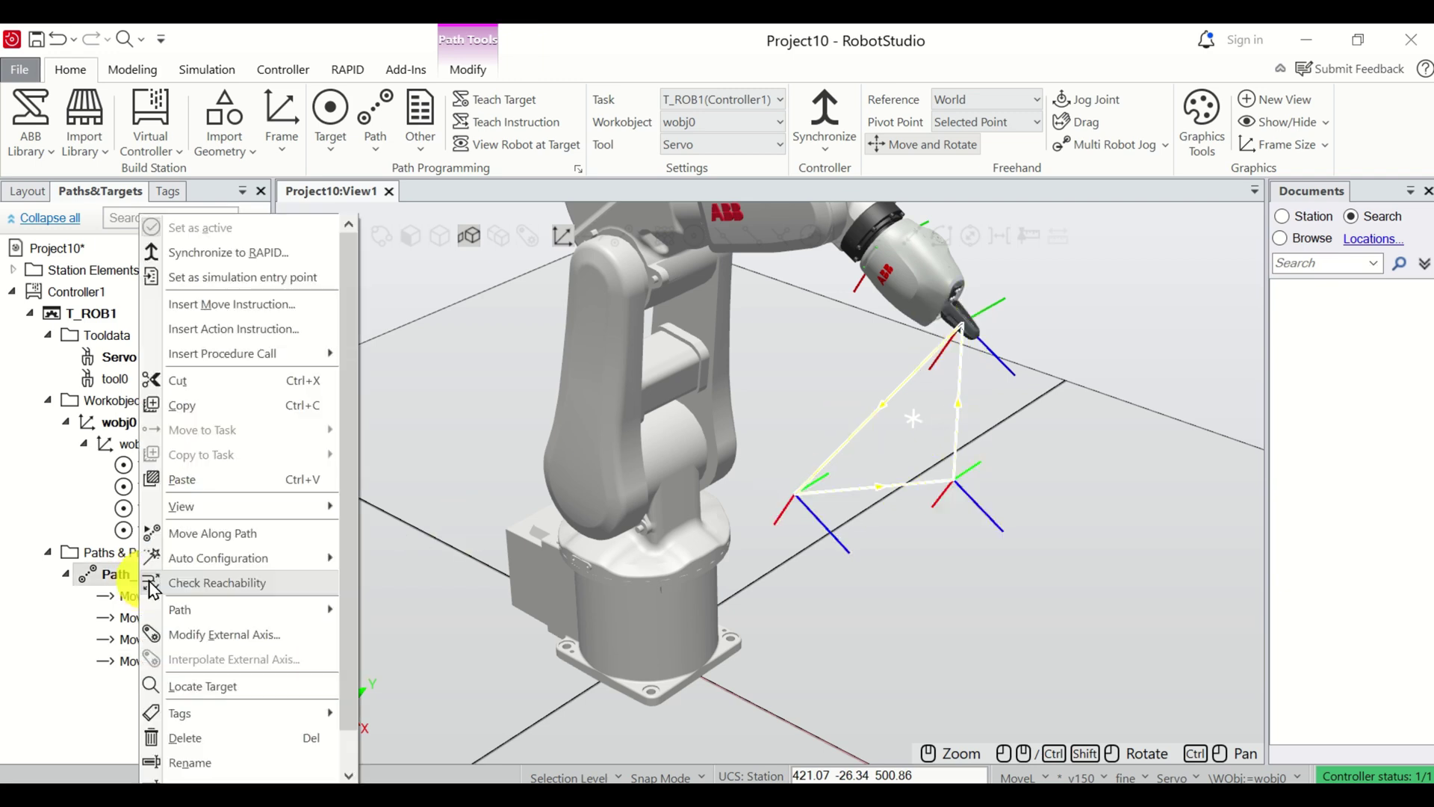
click(272, 534)
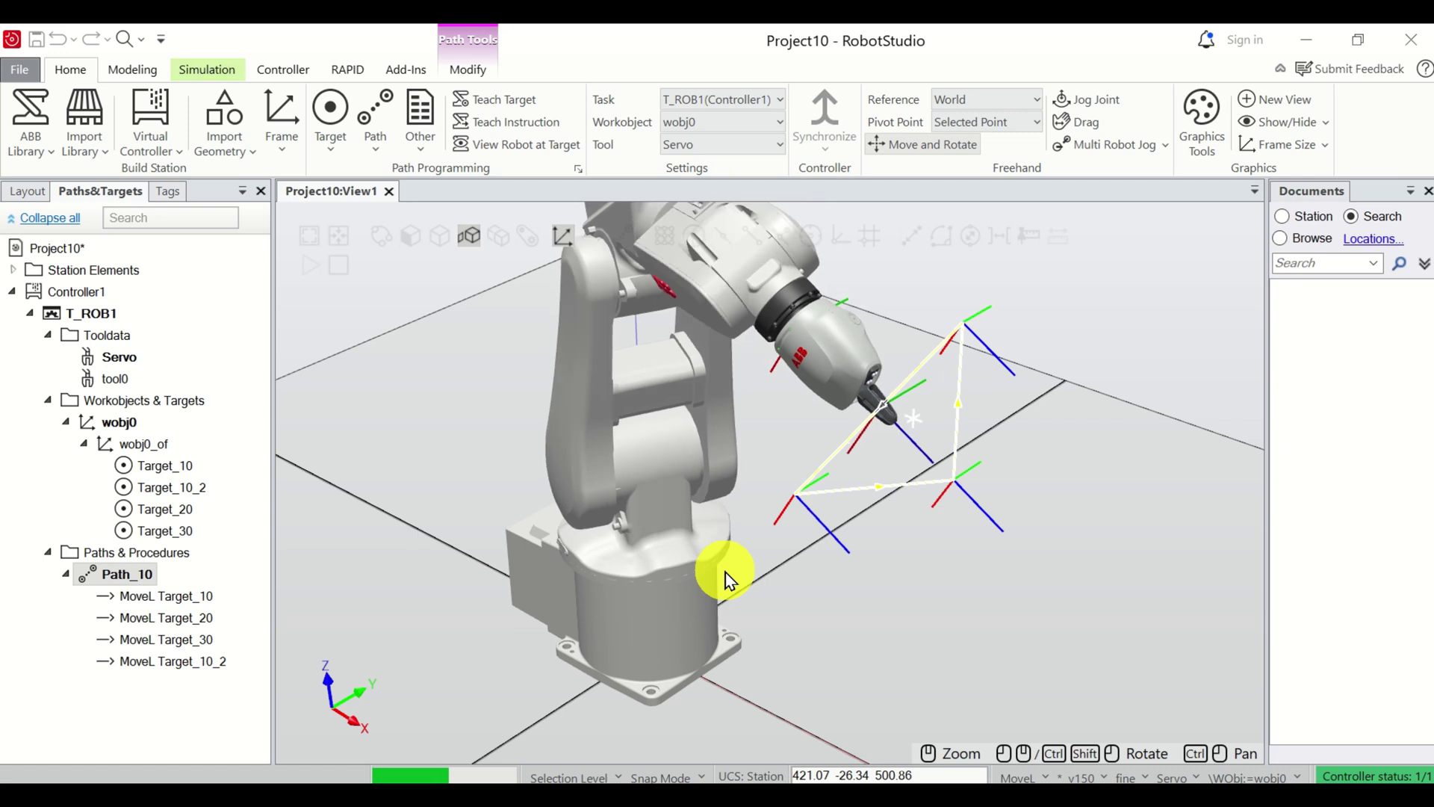